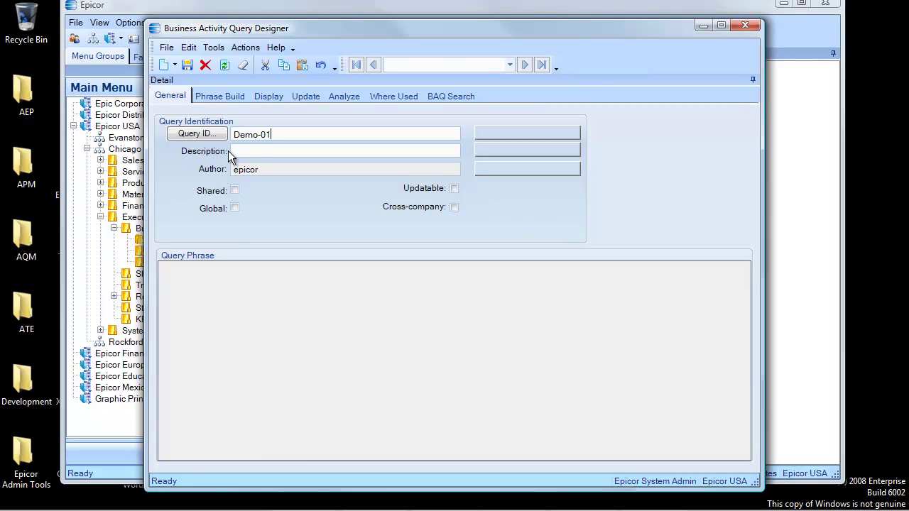
# Describe the query as Demo-01, mark it as shared and save it
pyautogui.click(239, 151)
pyautogui.write('Demo')
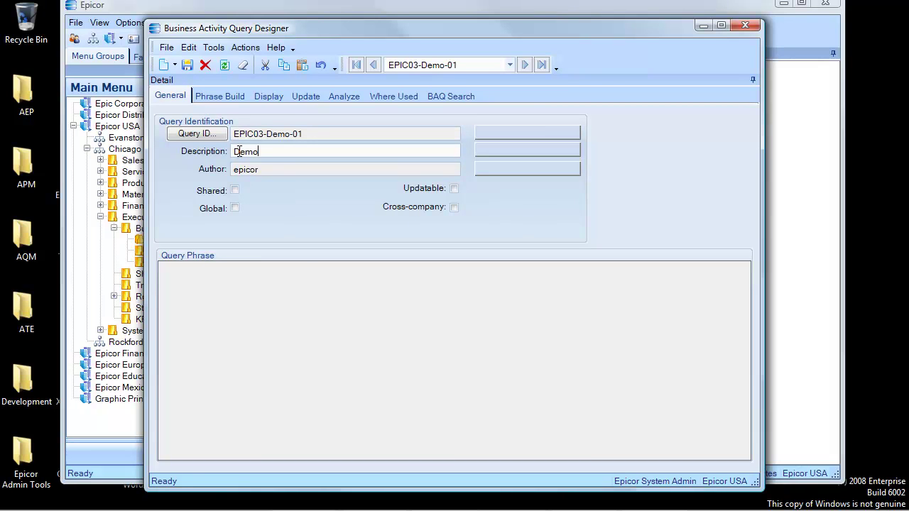
pyautogui.write('-01')
pyautogui.click(235, 191)
pyautogui.click(187, 61)
# Filter the phrase build's table list by "cus" and place the Customer table on the diagram canvas
pyautogui.click(218, 96)
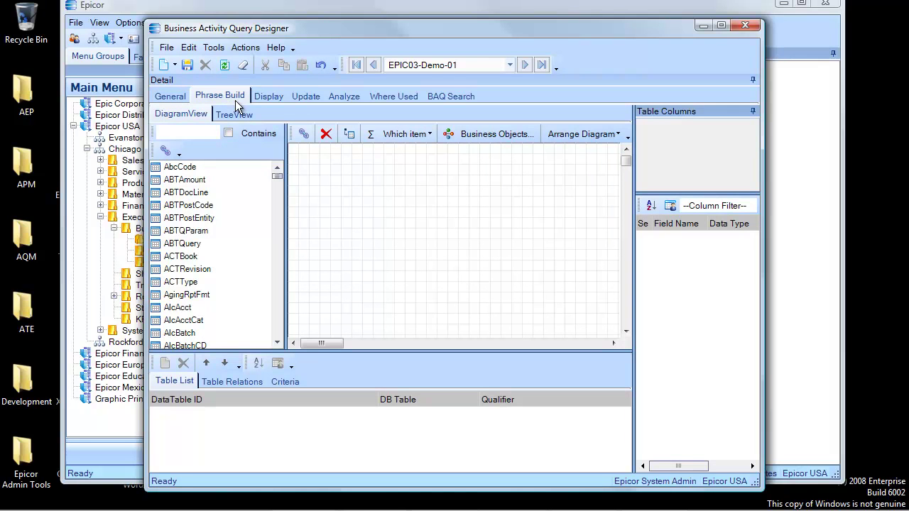
pyautogui.click(184, 132)
pyautogui.click(278, 211)
pyautogui.click(277, 210)
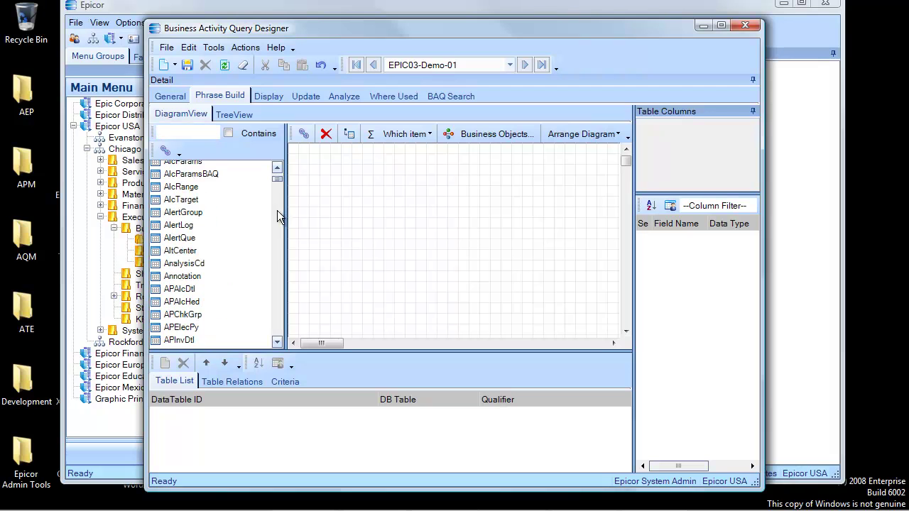
pyautogui.click(171, 132)
pyautogui.write('cus')
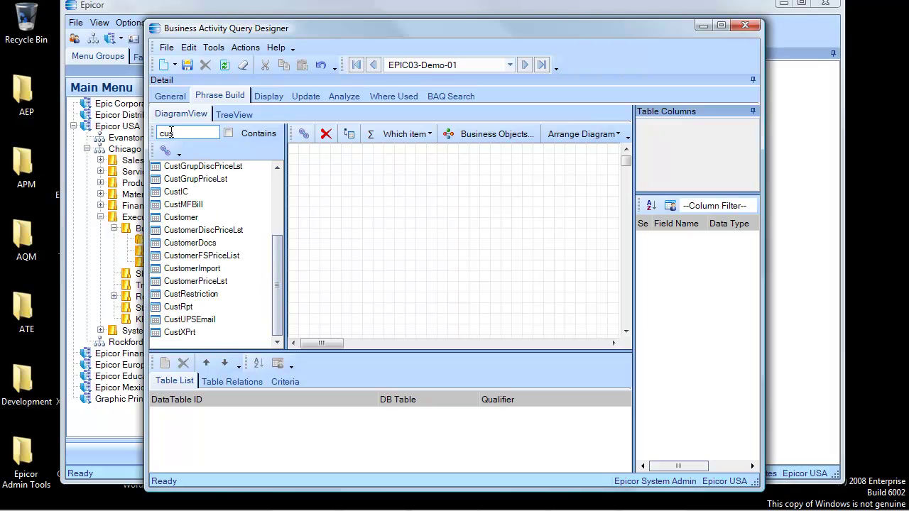
pyautogui.click(177, 219)
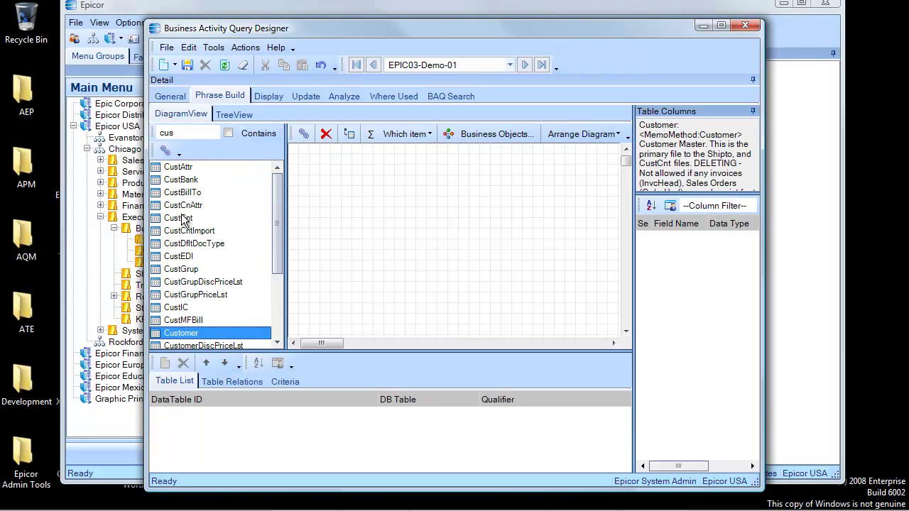
pyautogui.moveTo(186, 338); pyautogui.dragTo(375, 212)
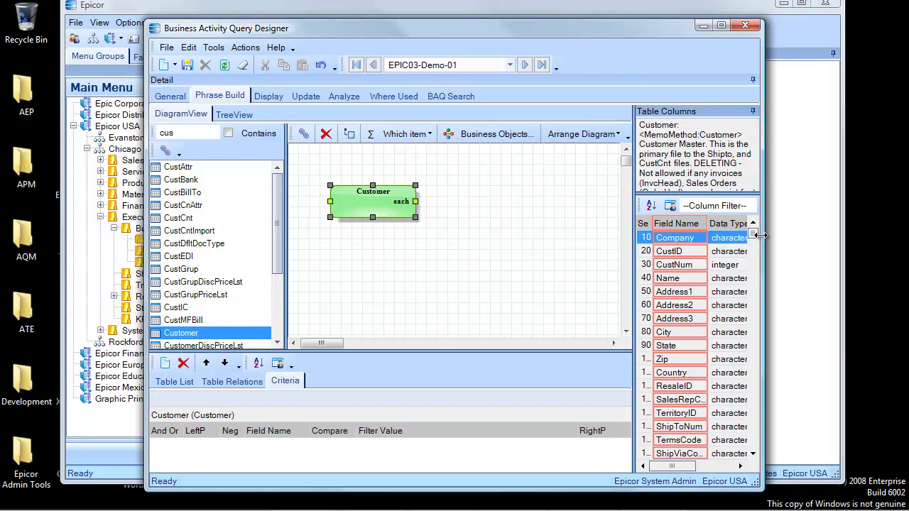
# Widen and heighten the query designer window while browsing the Customer table's columns
pyautogui.click(751, 275)
pyautogui.click(751, 275)
pyautogui.moveTo(763, 255); pyautogui.dragTo(900, 256)
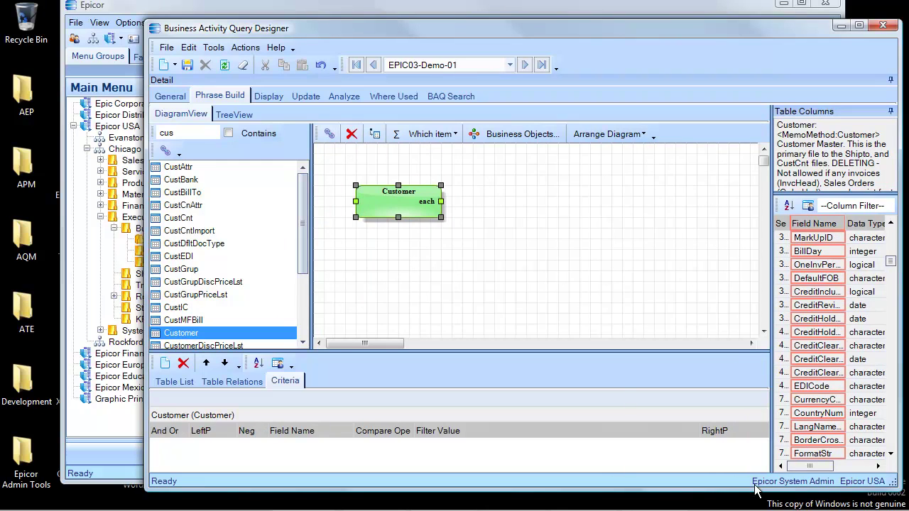
pyautogui.moveTo(743, 489); pyautogui.dragTo(742, 510)
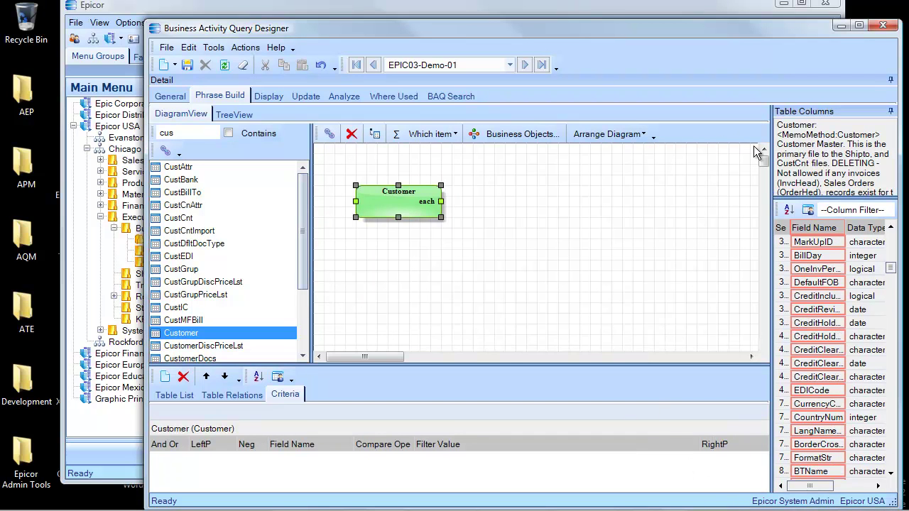
pyautogui.click(819, 256)
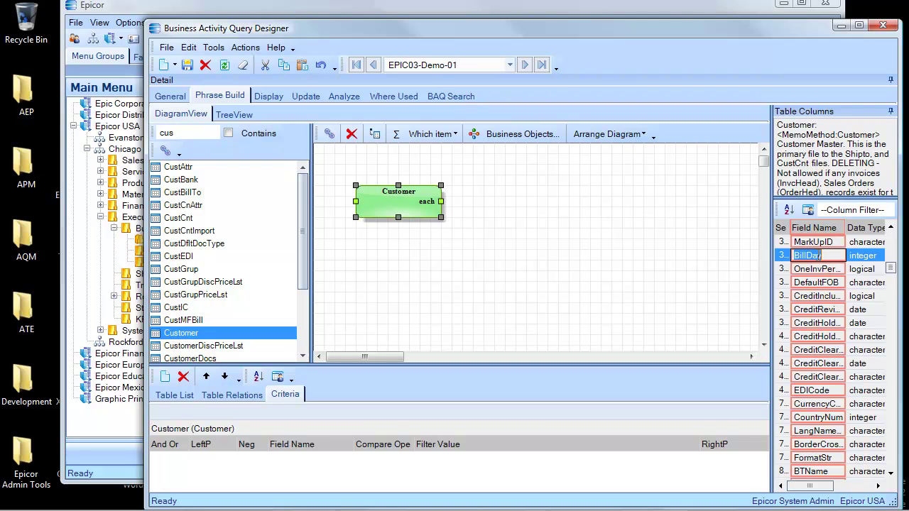
# Examine the Customer fields available for display, and the query's table list and table relations
pyautogui.click(264, 95)
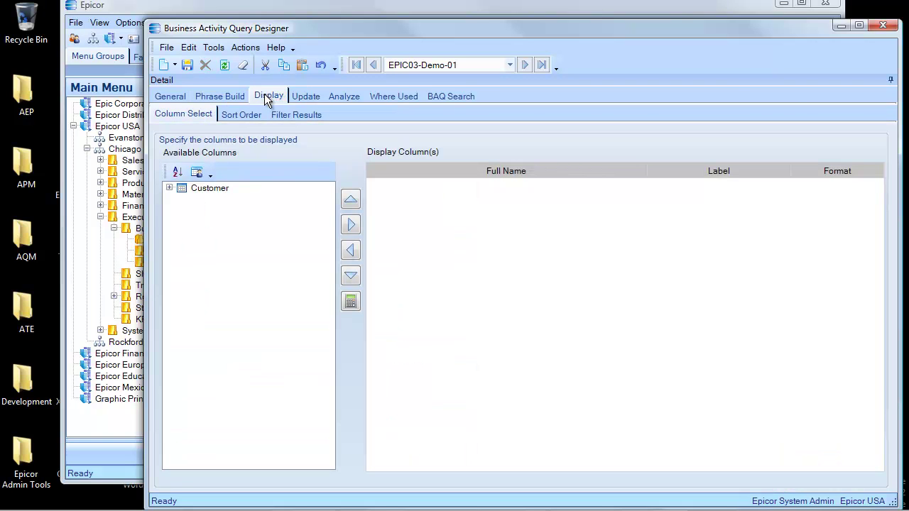
pyautogui.click(169, 187)
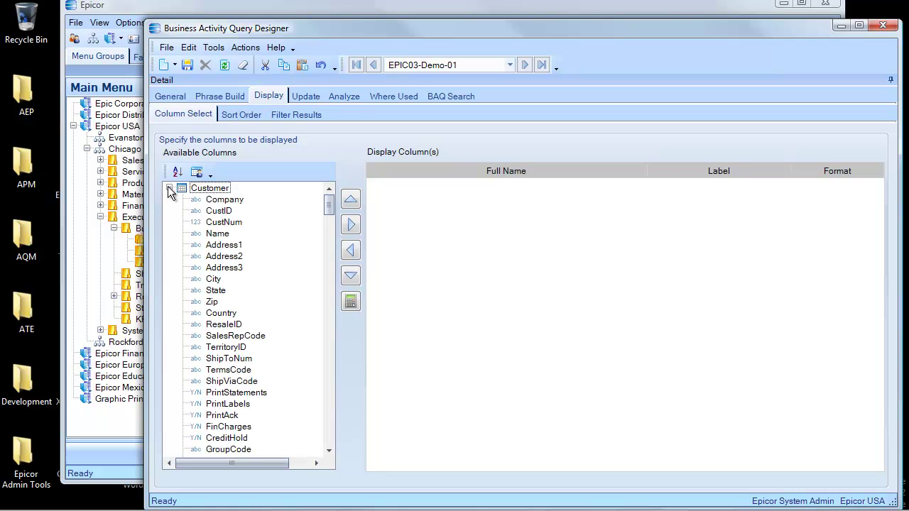
pyautogui.click(220, 96)
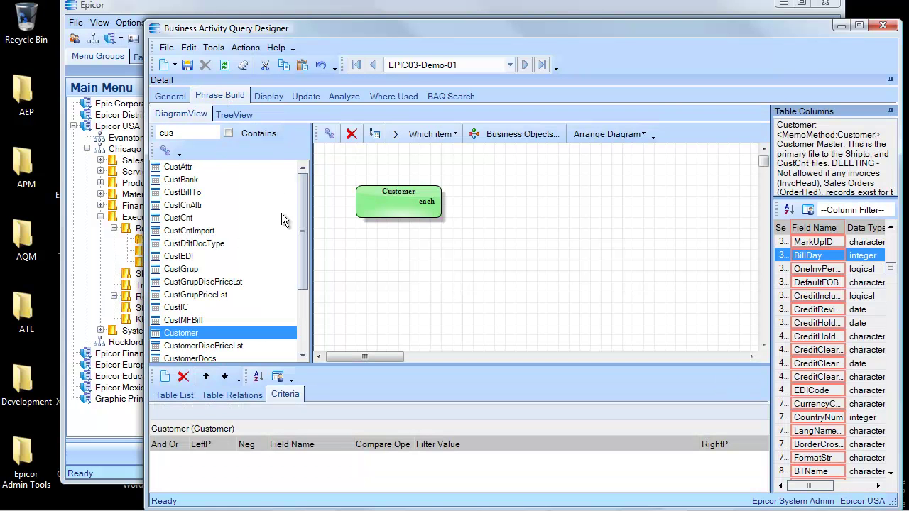
pyautogui.click(170, 396)
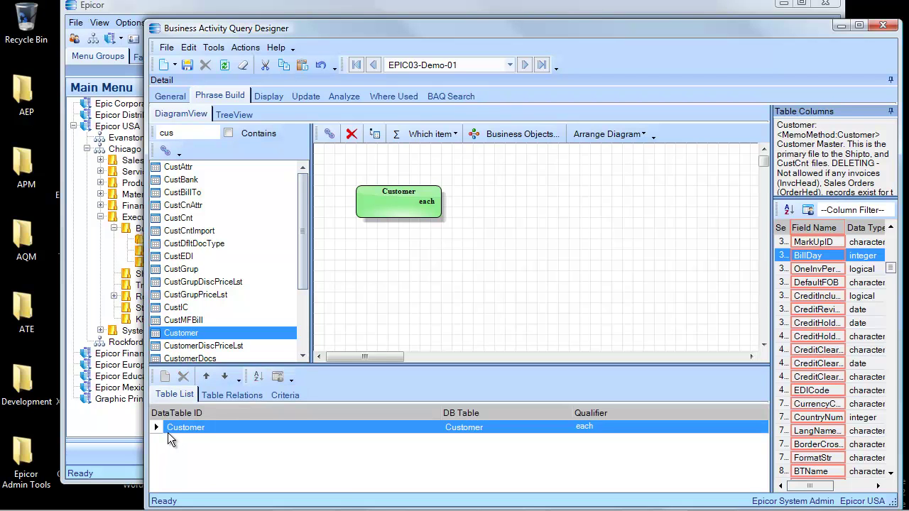
pyautogui.click(228, 396)
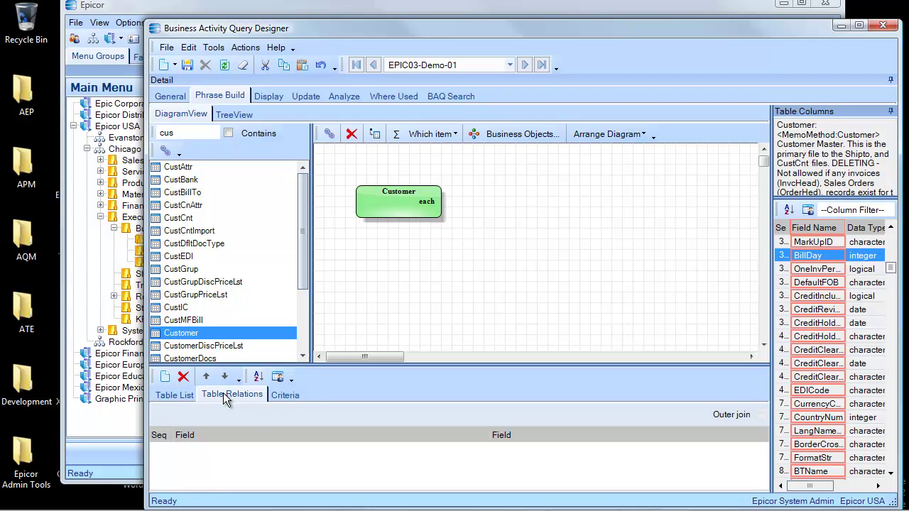
# Add a new criteria row to the Customer table
pyautogui.click(284, 395)
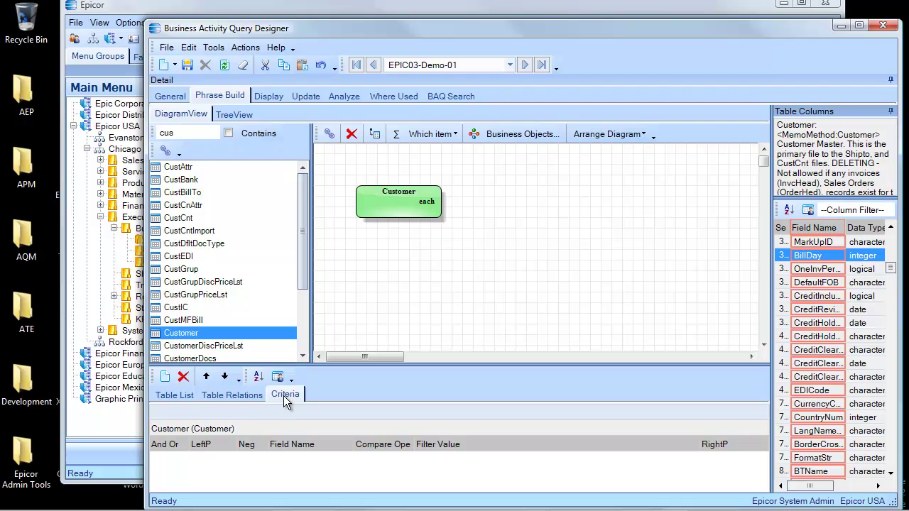
pyautogui.click(164, 377)
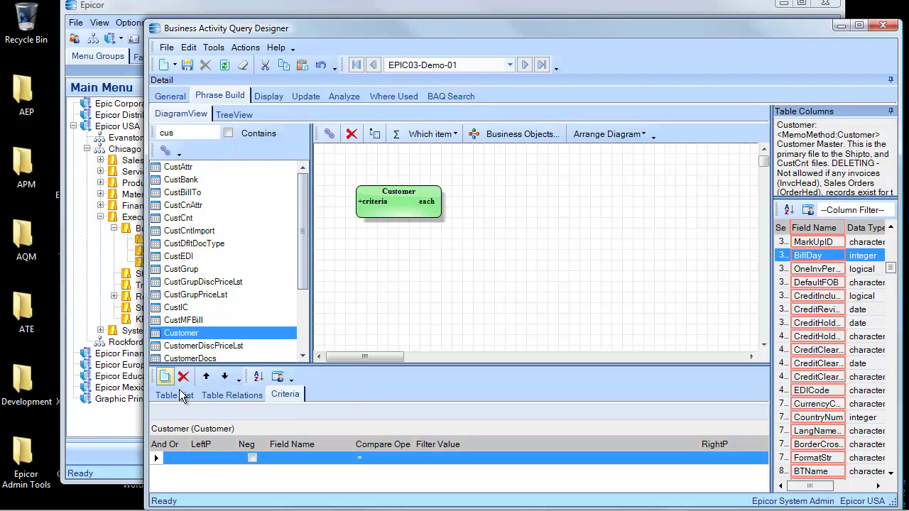
# Look through the unsorted field names offered for the new Customer criterion
pyautogui.click(349, 457)
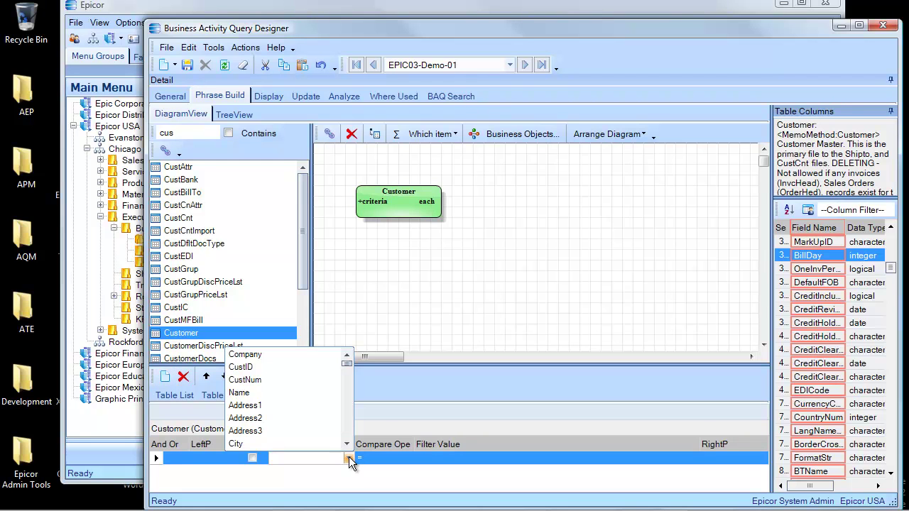
pyautogui.click(347, 419)
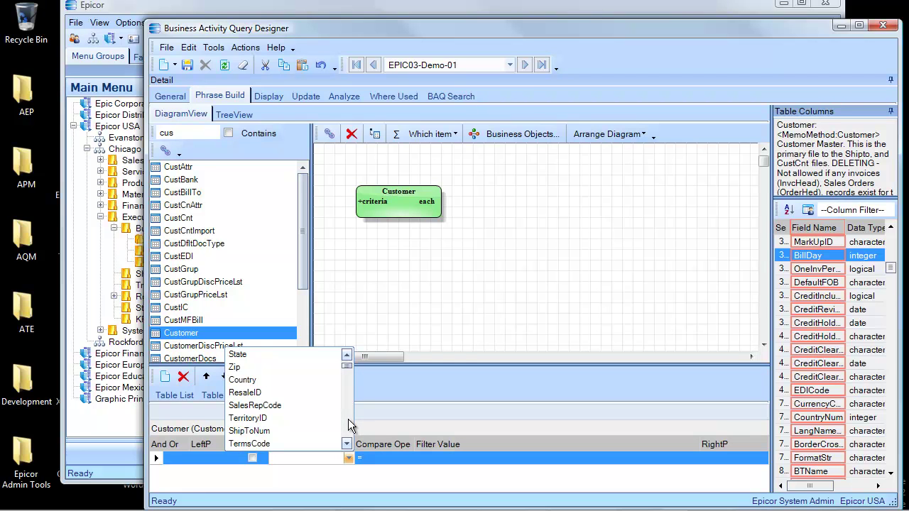
pyautogui.click(347, 419)
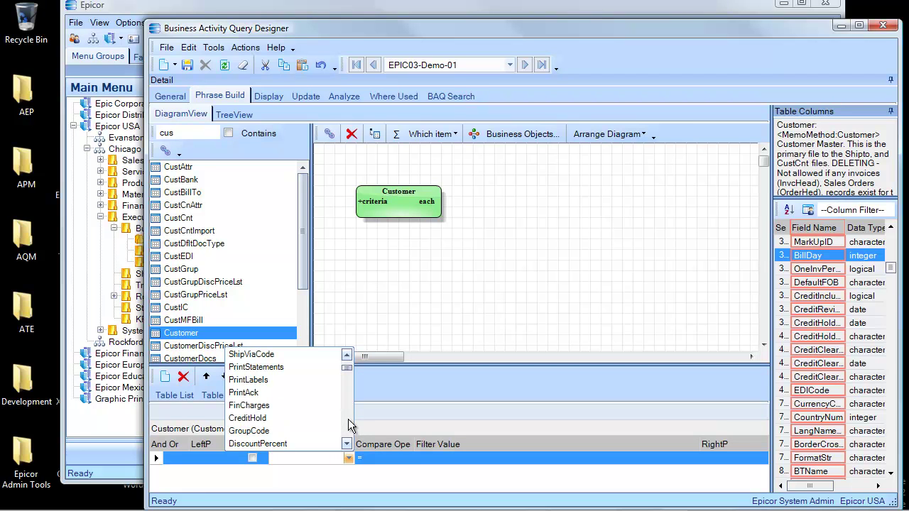
pyautogui.click(348, 419)
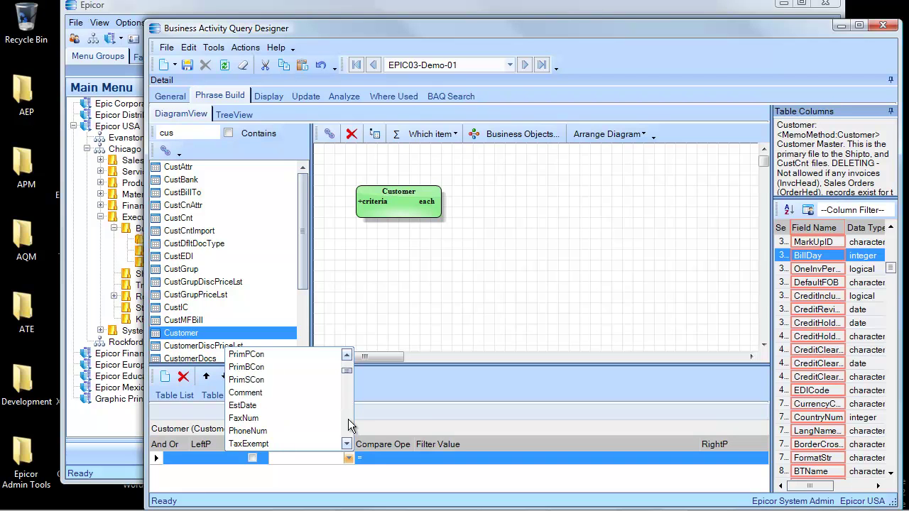
pyautogui.click(348, 419)
pyautogui.click(348, 419)
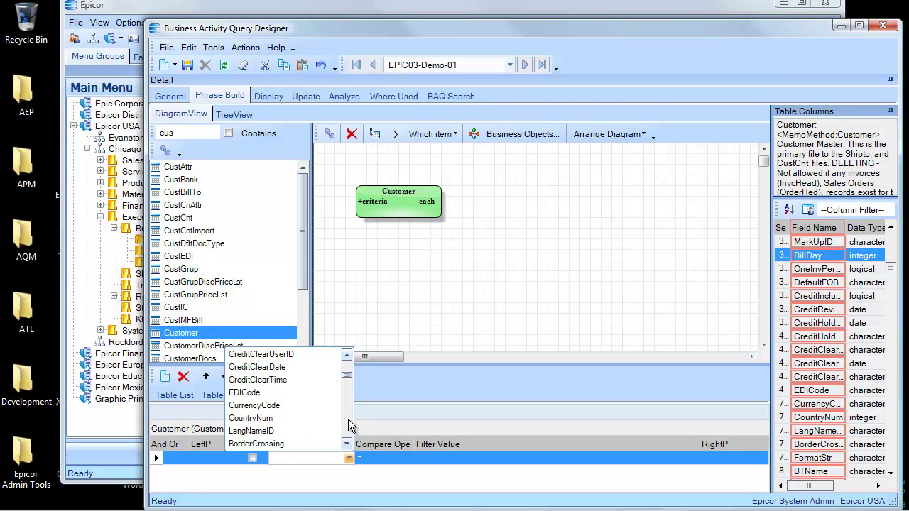
pyautogui.click(348, 419)
pyautogui.click(348, 419)
pyautogui.click(348, 419)
pyautogui.click(348, 419)
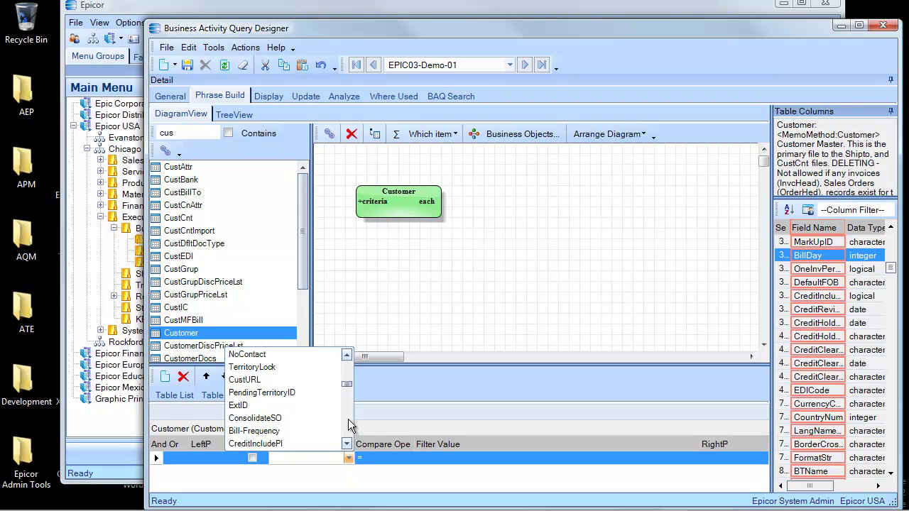
pyautogui.click(347, 424)
pyautogui.click(348, 419)
pyautogui.click(348, 419)
pyautogui.click(348, 419)
pyautogui.moveTo(348, 395); pyautogui.dragTo(352, 361)
pyautogui.click(377, 390)
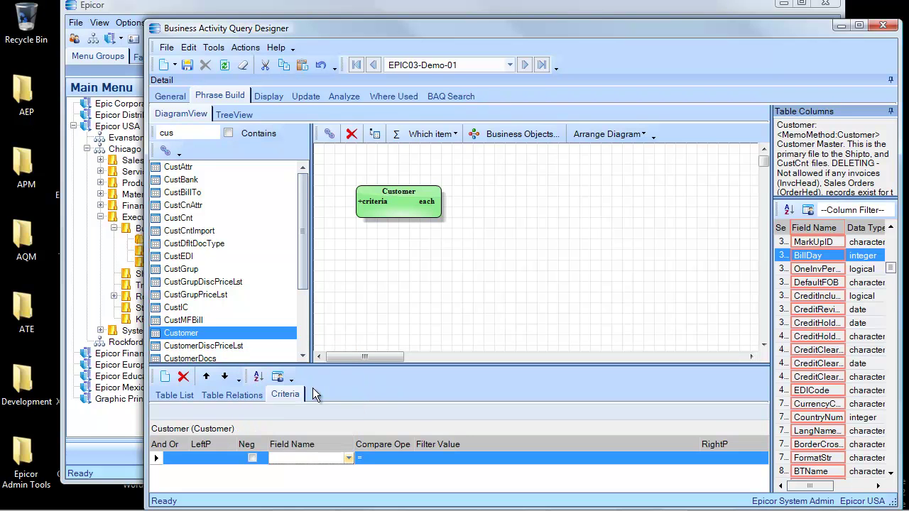
# Sort the criteria field names alphabetically and choose CustomerType as the criterion's field
pyautogui.click(259, 378)
pyautogui.click(347, 458)
pyautogui.click(347, 425)
pyautogui.click(347, 425)
pyautogui.click(347, 426)
pyautogui.click(348, 426)
pyautogui.click(347, 425)
pyautogui.click(348, 425)
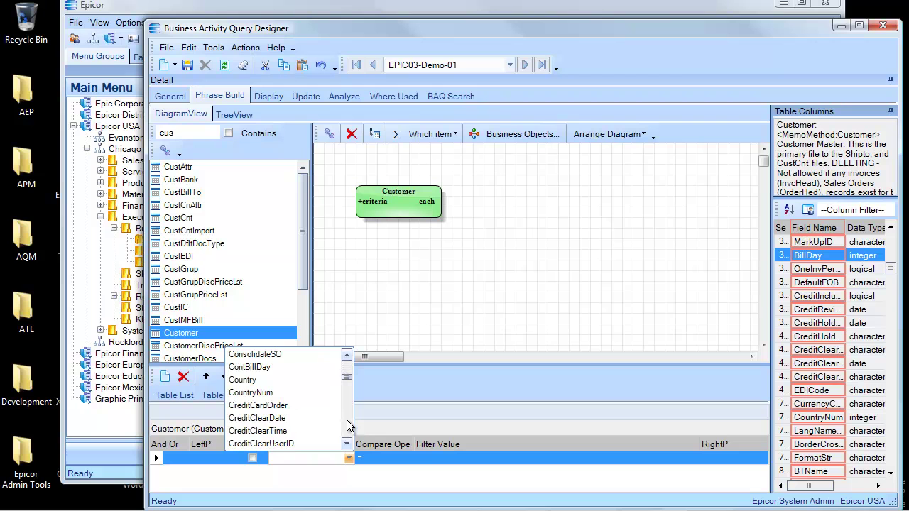
pyautogui.click(347, 426)
pyautogui.click(347, 426)
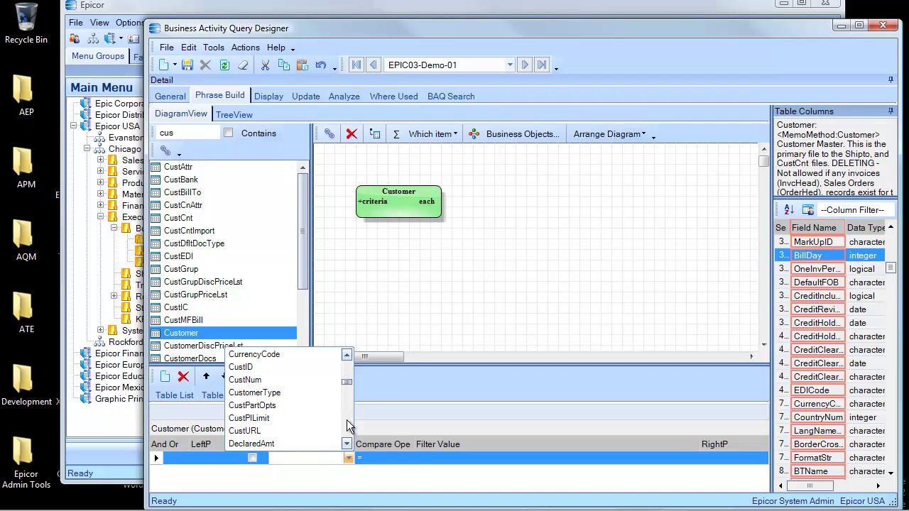
pyautogui.click(262, 393)
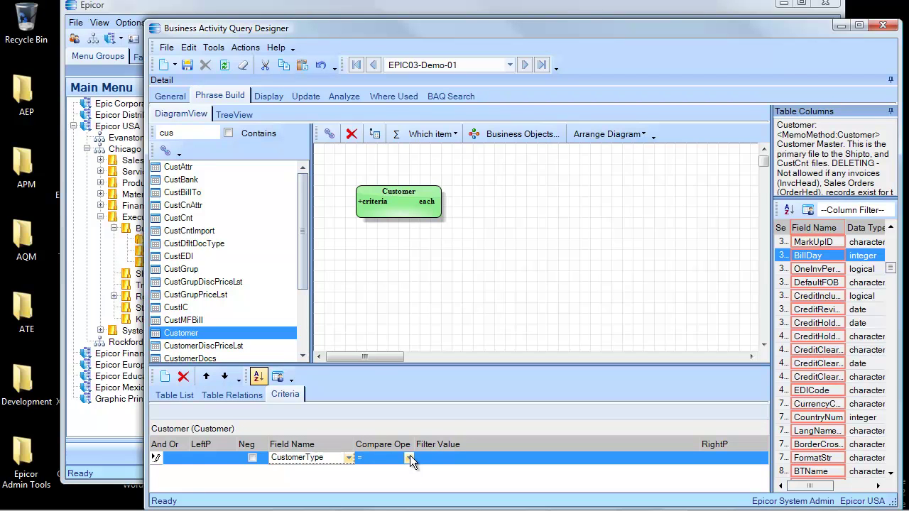
pyautogui.click(692, 459)
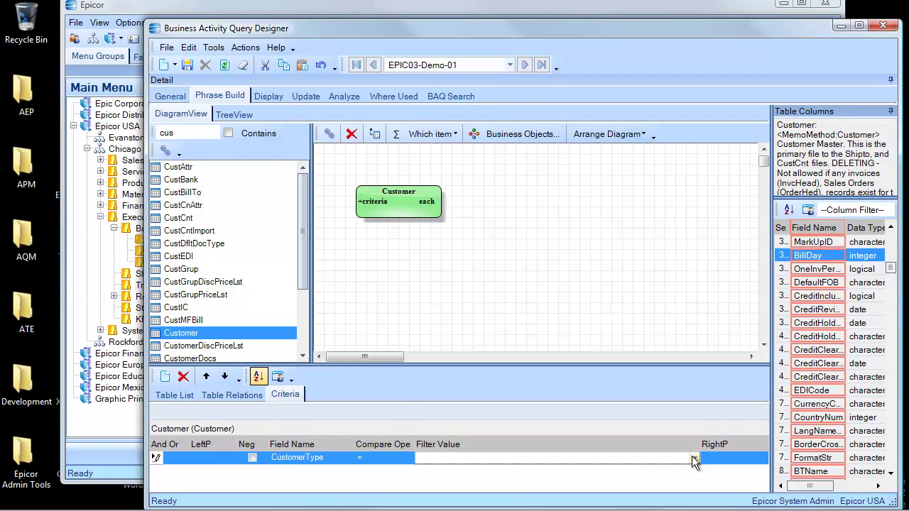
pyautogui.click(694, 458)
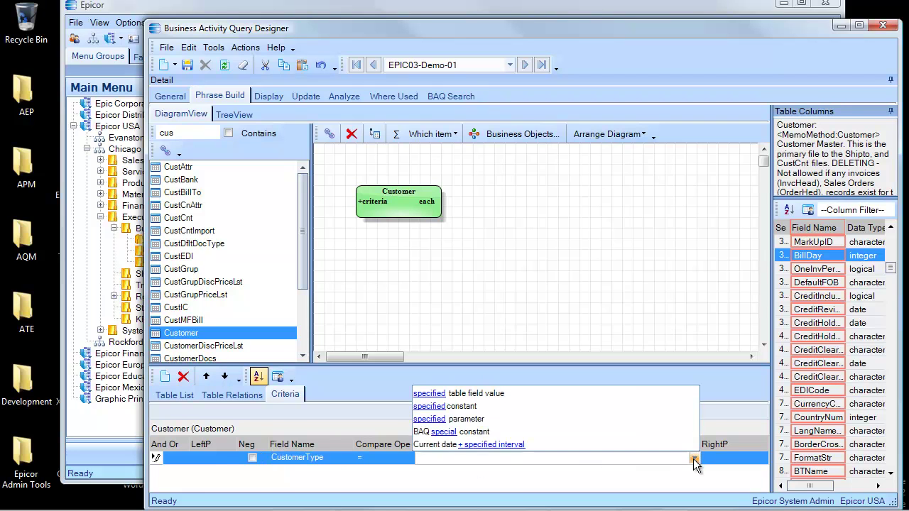
pyautogui.click(438, 424)
pyautogui.click(431, 459)
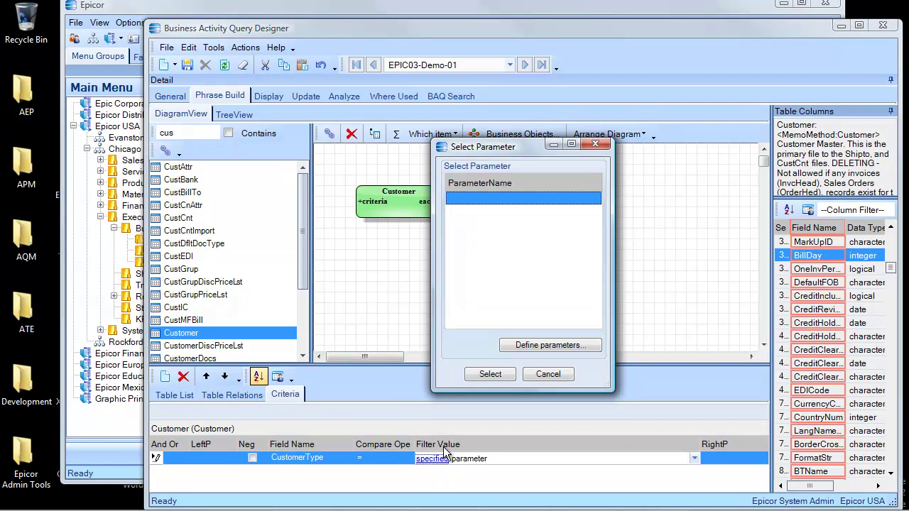
pyautogui.click(547, 374)
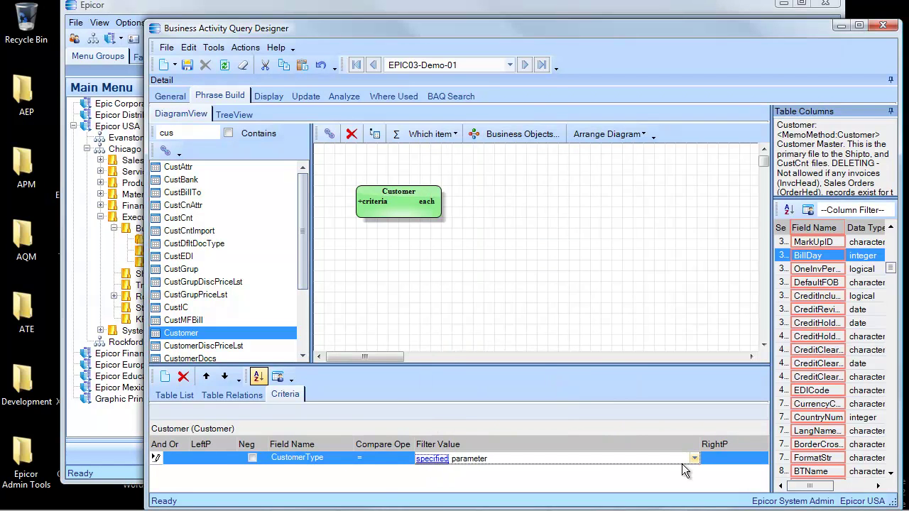
# Set the CustomerType criterion's filter value to the specified constant CUS
pyautogui.click(693, 458)
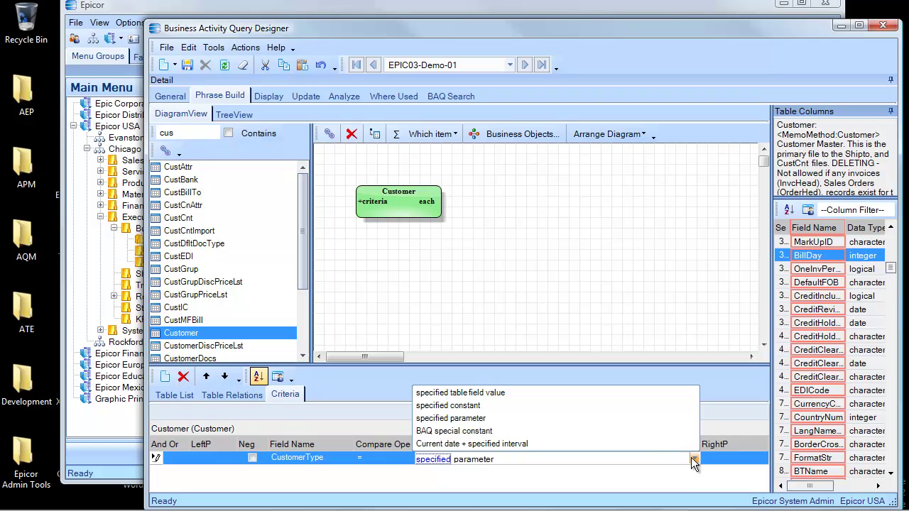
pyautogui.click(469, 406)
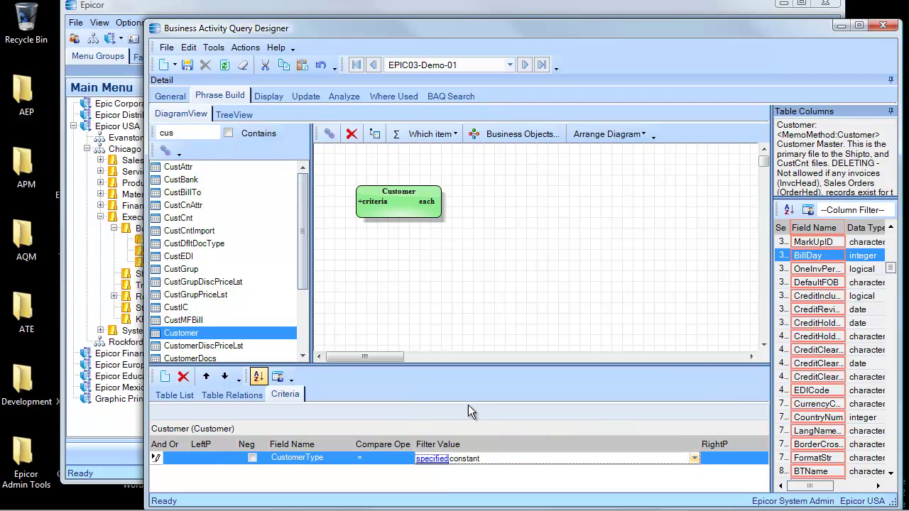
pyautogui.click(433, 458)
pyautogui.write('CUS')
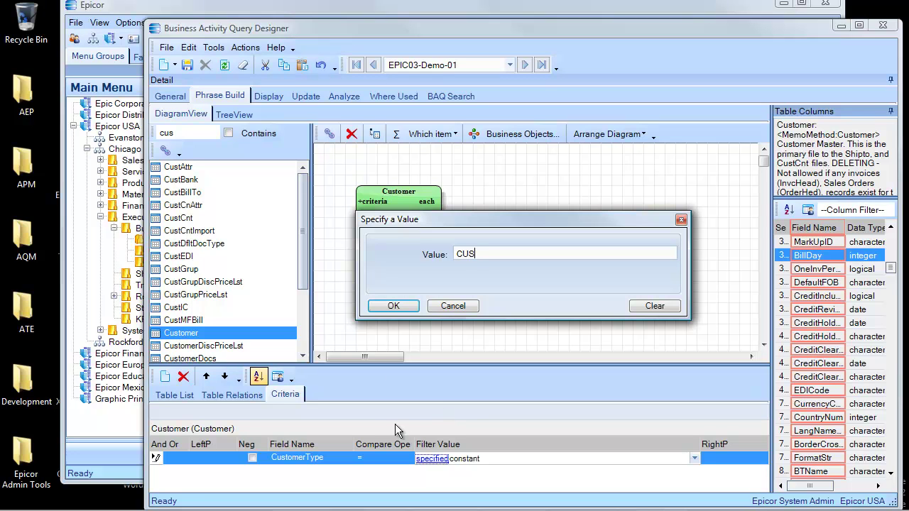
pyautogui.click(393, 307)
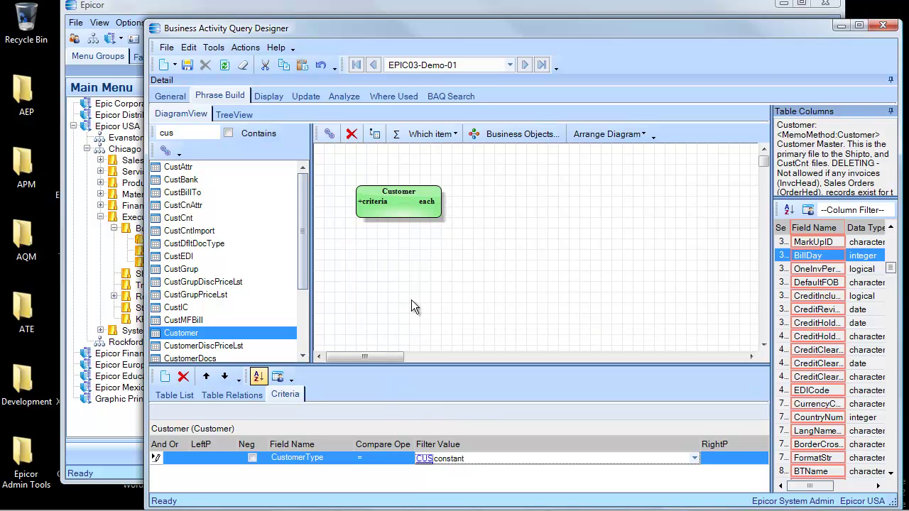
# Add the Customer table's CustID, Name, TerritoryID and Country fields to the query's display columns
pyautogui.click(268, 96)
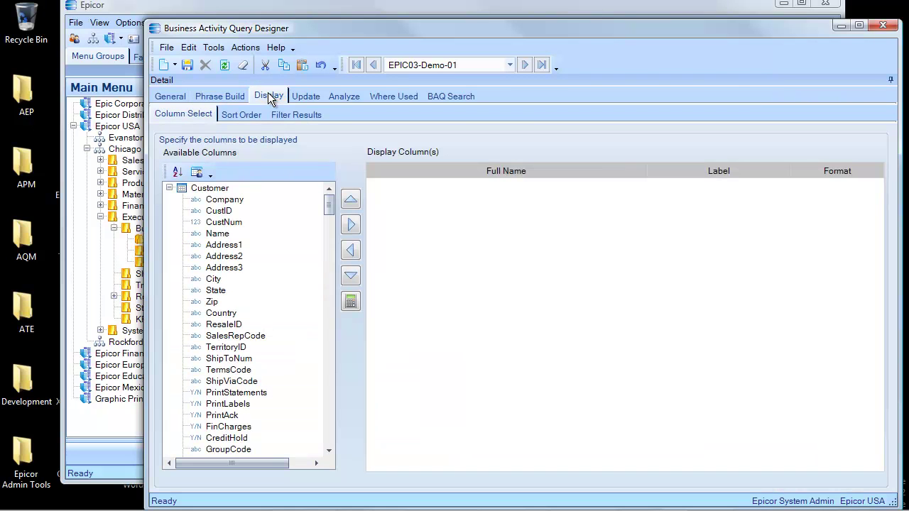
pyautogui.doubleClick(220, 211)
pyautogui.doubleClick(218, 222)
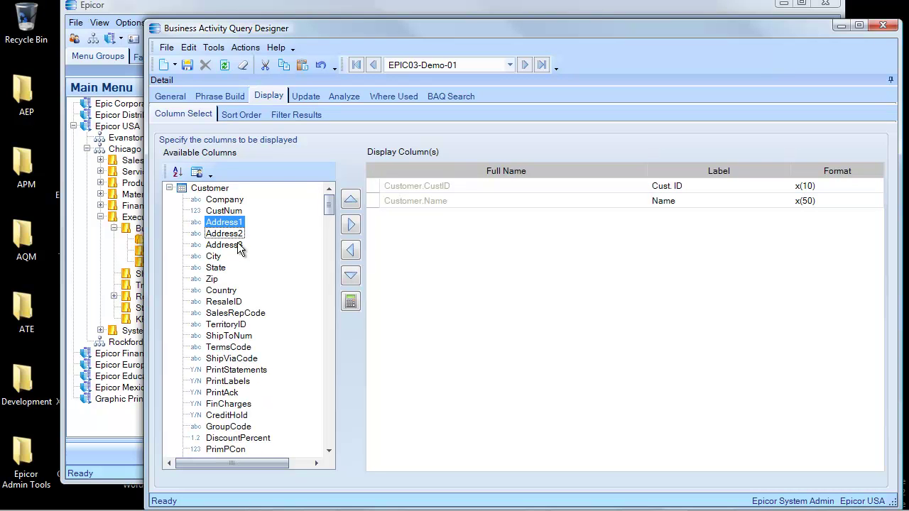
pyautogui.doubleClick(234, 325)
pyautogui.doubleClick(220, 290)
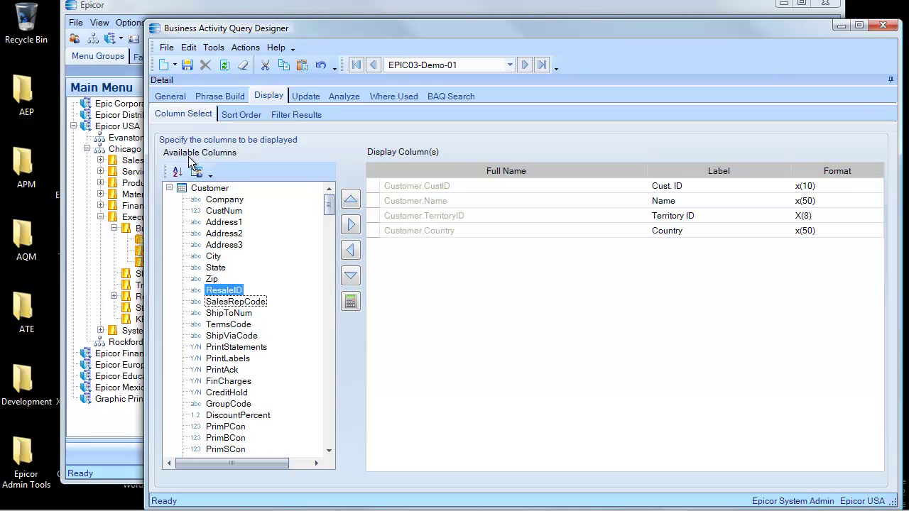
# Sort the available columns alphabetically and add CustomerType to the display columns
pyautogui.click(179, 172)
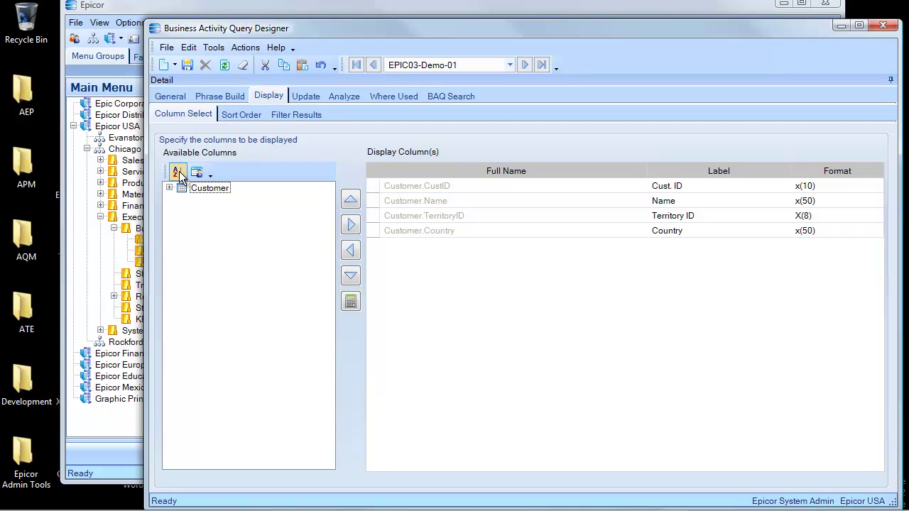
pyautogui.click(168, 188)
pyautogui.click(330, 394)
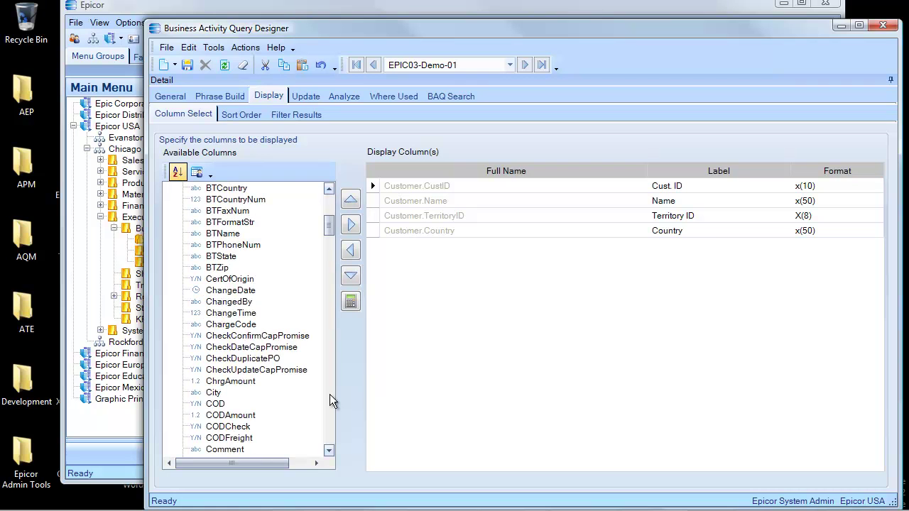
pyautogui.click(329, 394)
pyautogui.click(330, 394)
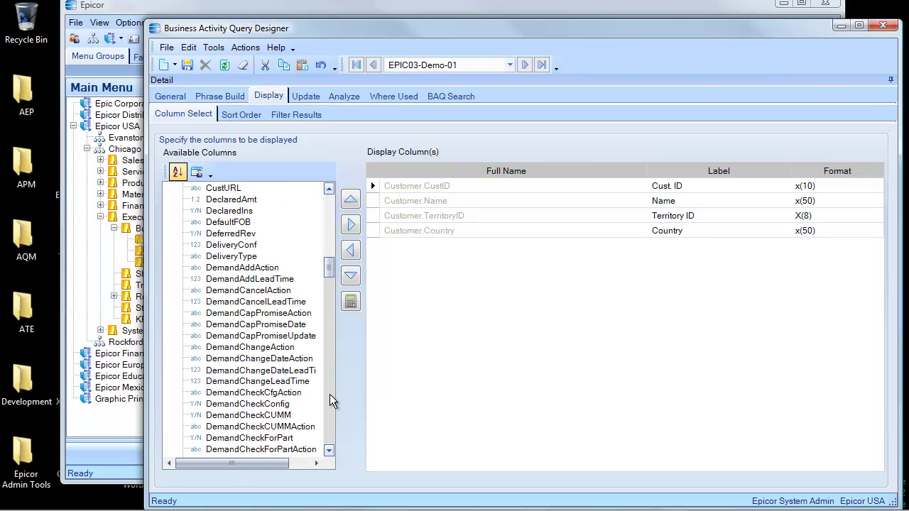
pyautogui.click(328, 227)
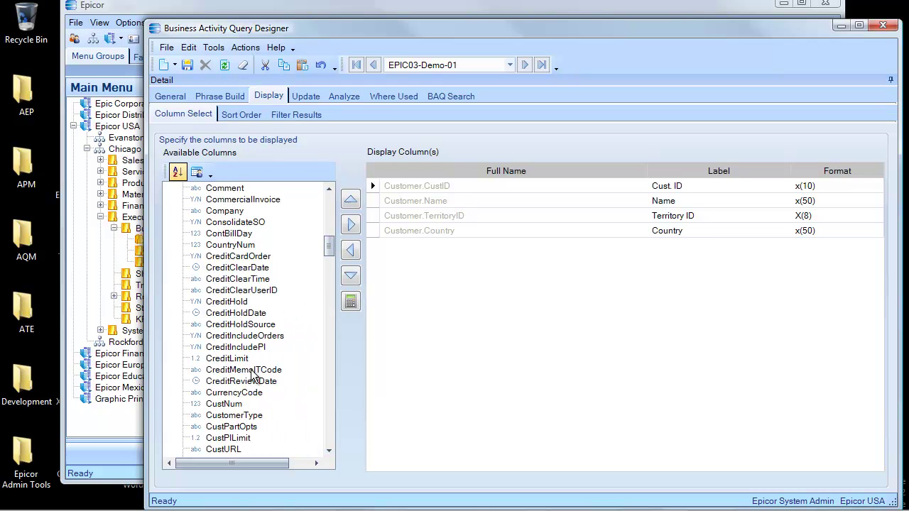
pyautogui.click(327, 432)
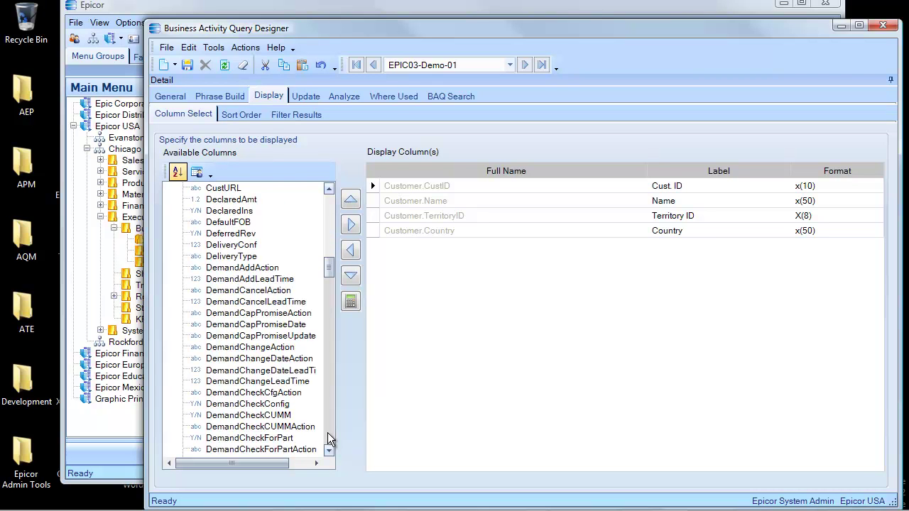
pyautogui.click(329, 188)
pyautogui.click(328, 188)
pyautogui.click(328, 188)
pyautogui.click(329, 188)
pyautogui.click(328, 188)
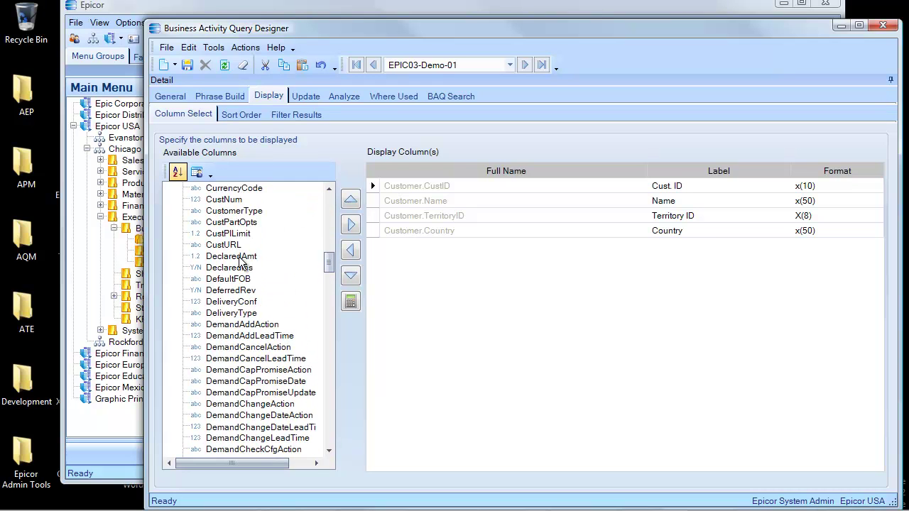
pyautogui.doubleClick(237, 211)
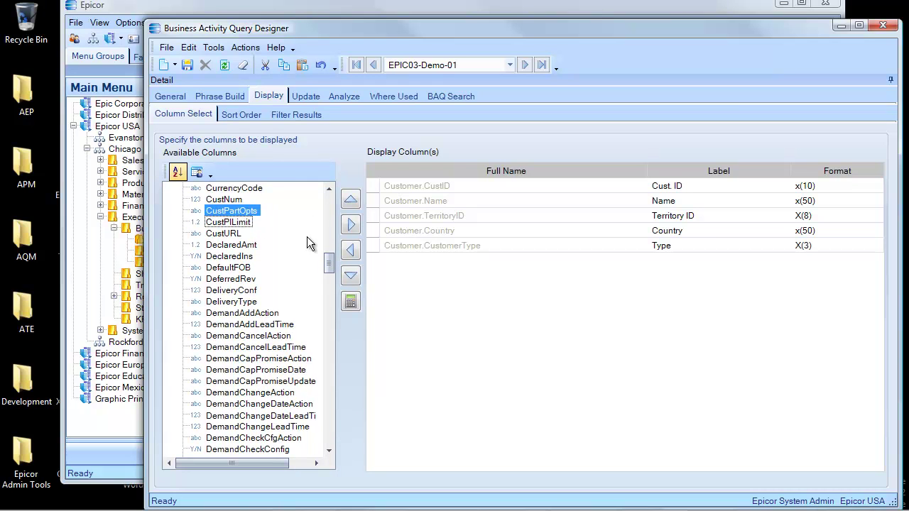
# Show the Customer table's user-defined Character and CheckBox fields among the available columns, look through them, and hide them again
pyautogui.click(197, 171)
pyautogui.click(170, 188)
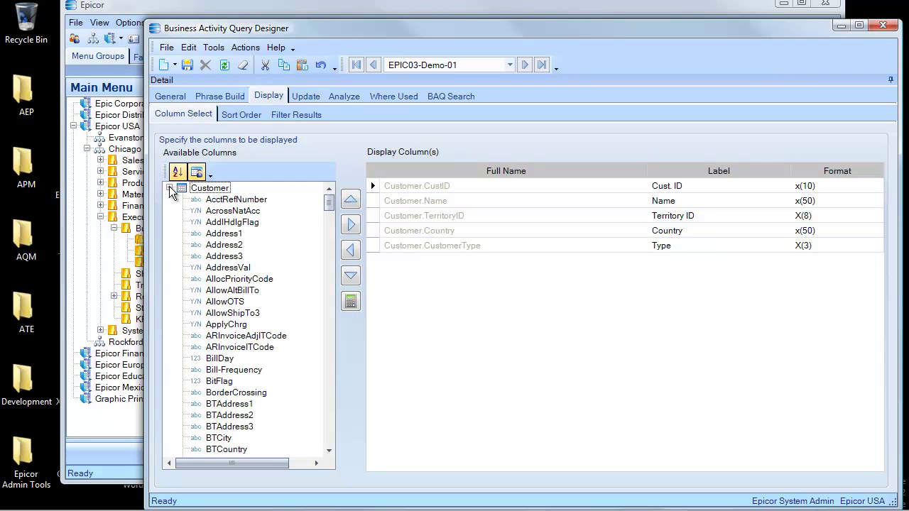
pyautogui.moveTo(325, 202); pyautogui.dragTo(326, 230)
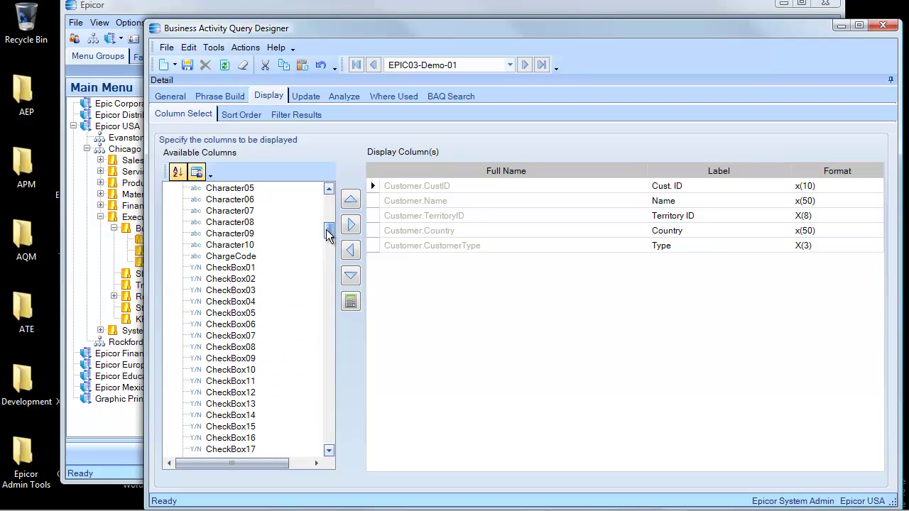
pyautogui.click(198, 174)
pyautogui.click(169, 189)
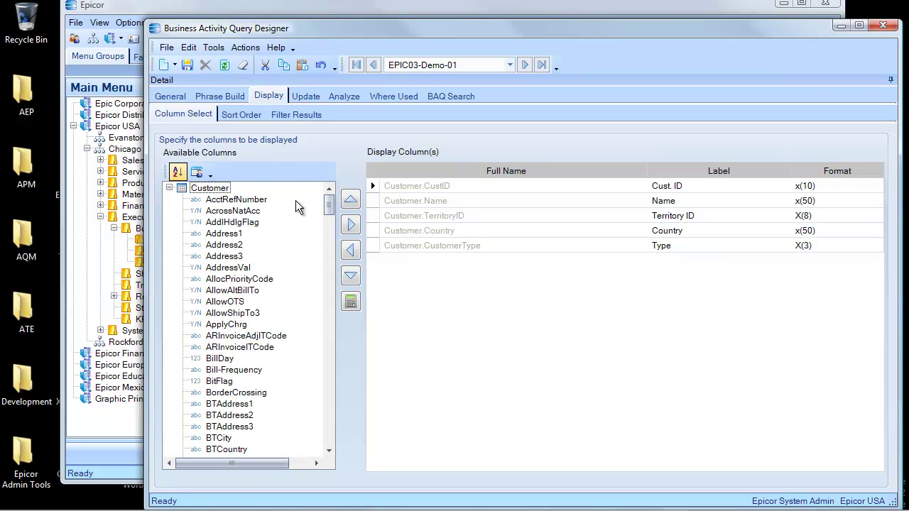
pyautogui.moveTo(325, 207)
pyautogui.mouseDown()
pyautogui.moveTo(328, 269)
pyautogui.moveTo(332, 204)
pyautogui.mouseUp()
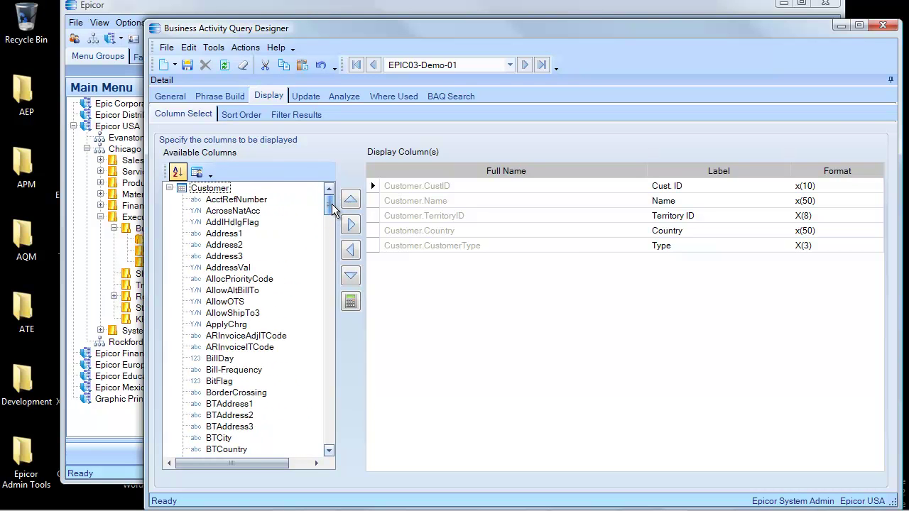
# Return the available columns to their unsorted order, add CreditHold to the display columns, and save the query
pyautogui.click(179, 174)
pyautogui.click(169, 187)
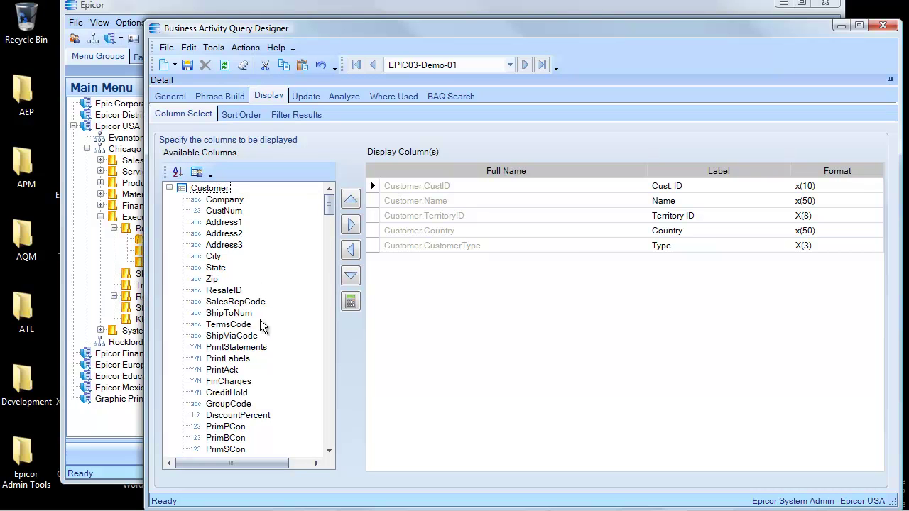
pyautogui.doubleClick(239, 392)
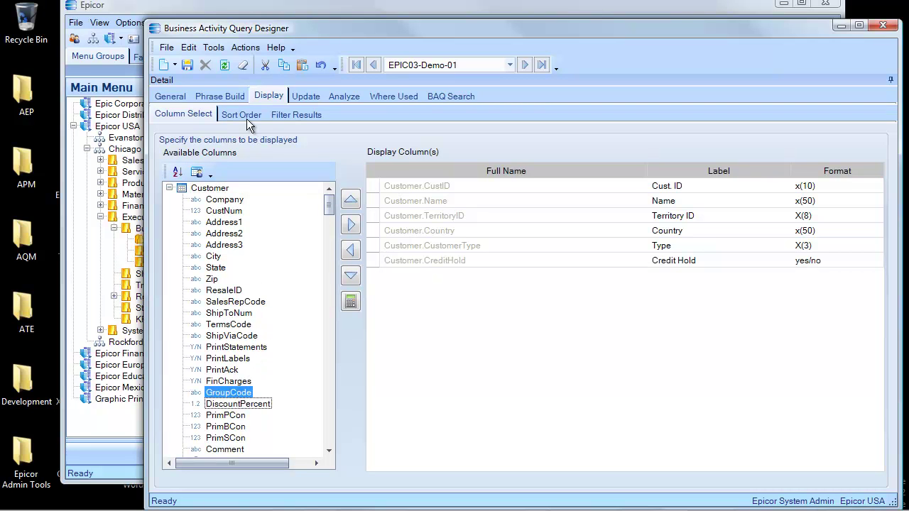
pyautogui.click(188, 65)
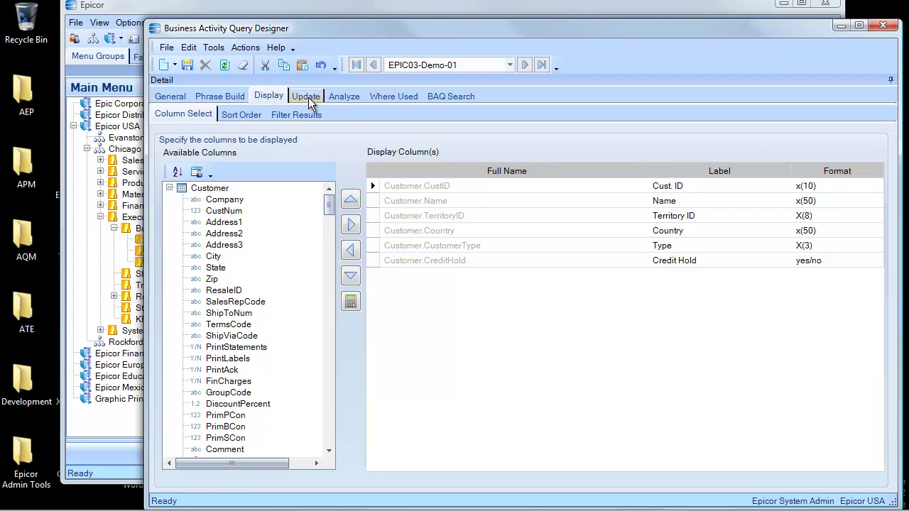
# Set the query's sort order to the Customer table's Name field
pyautogui.click(241, 115)
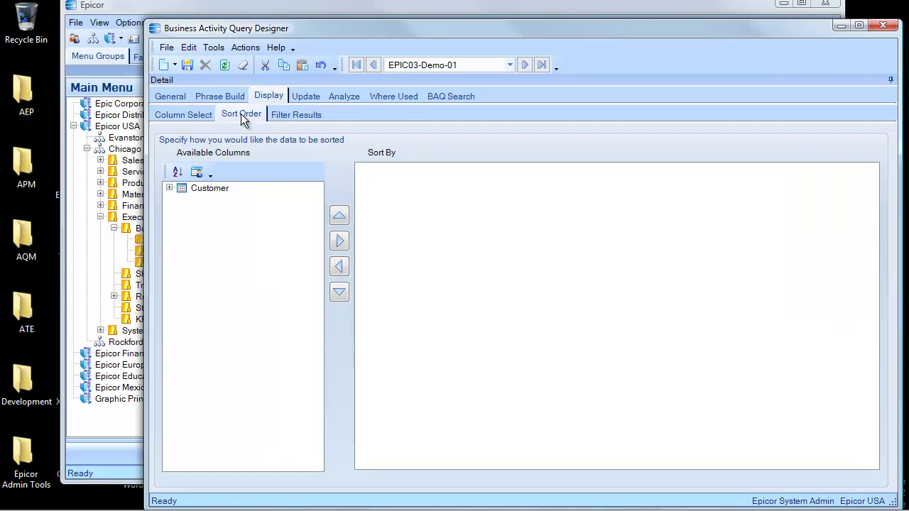
pyautogui.click(170, 188)
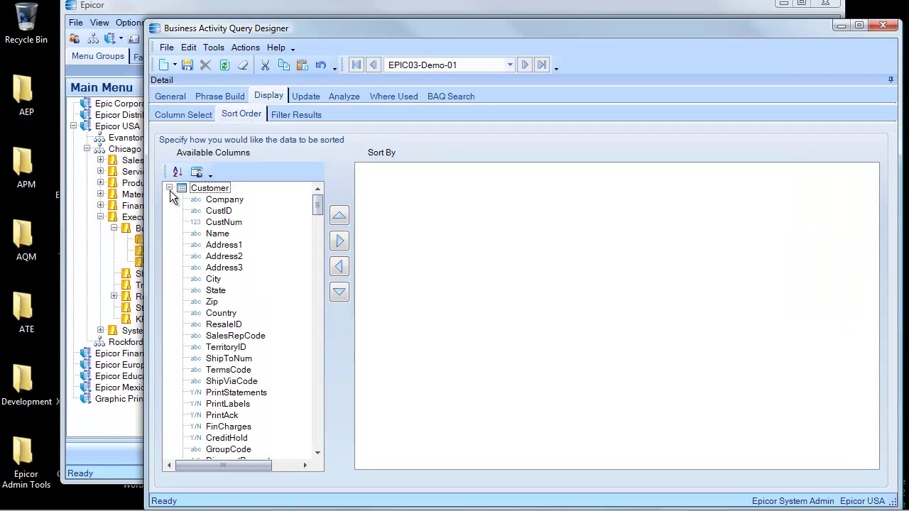
pyautogui.click(216, 234)
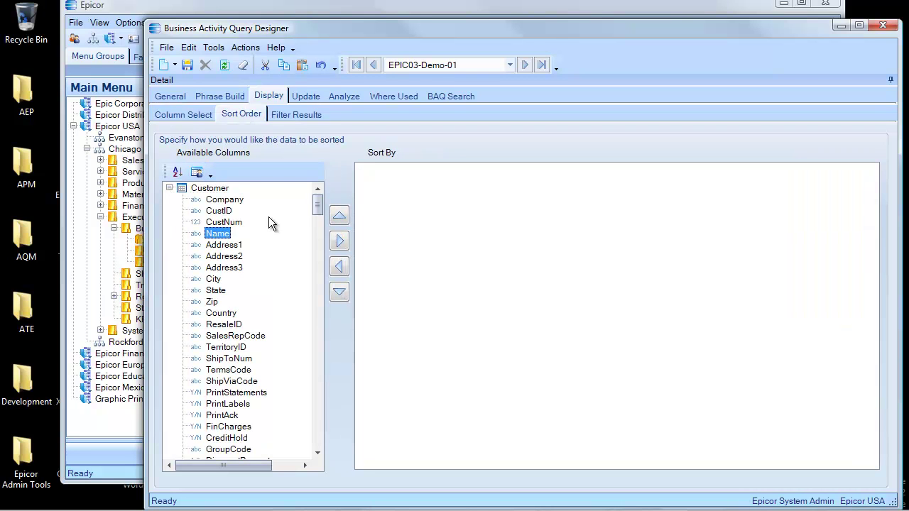
pyautogui.click(338, 241)
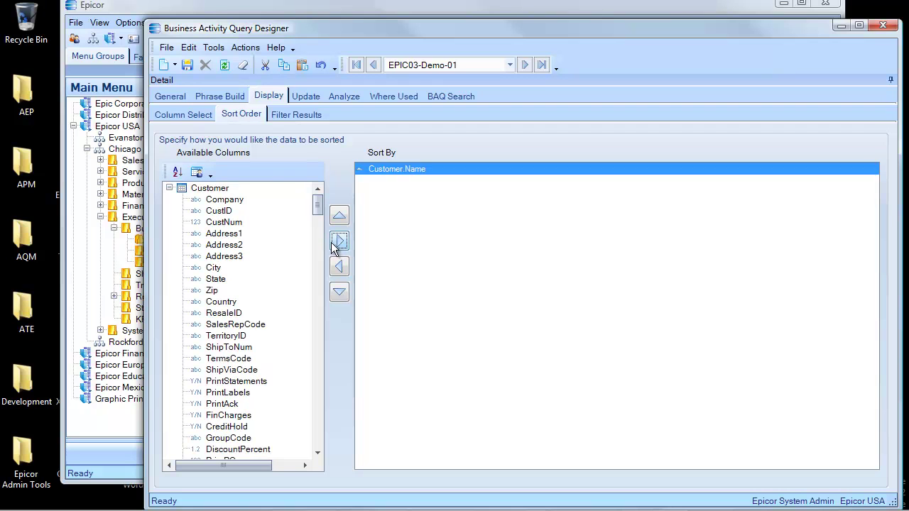
# Check the query's result filters and run a test of the query
pyautogui.click(294, 116)
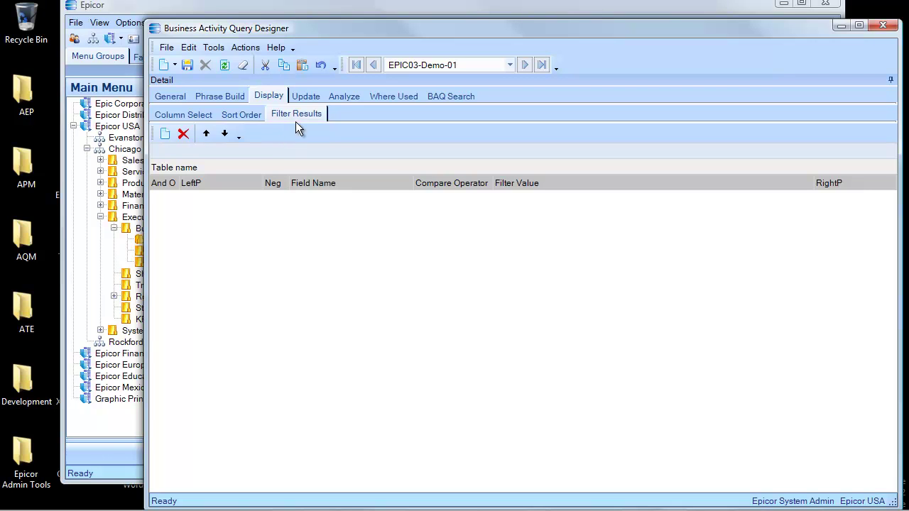
pyautogui.click(346, 96)
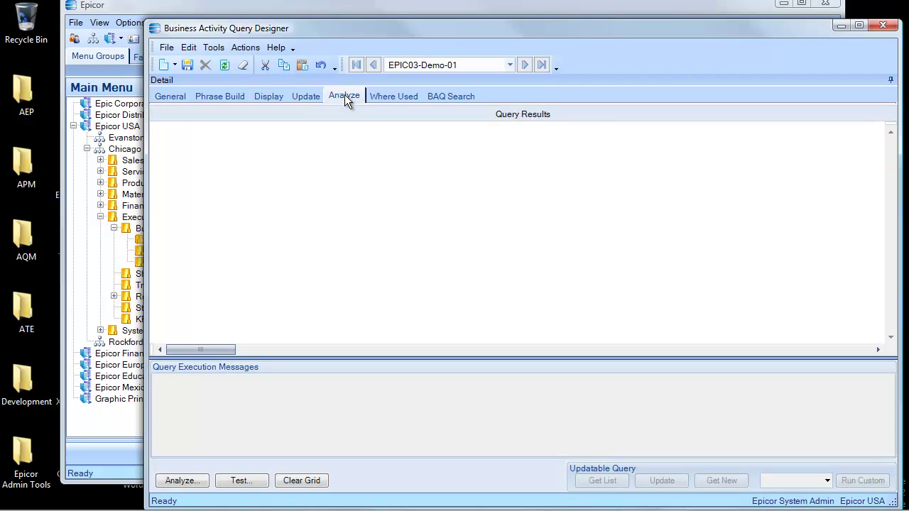
pyautogui.click(243, 482)
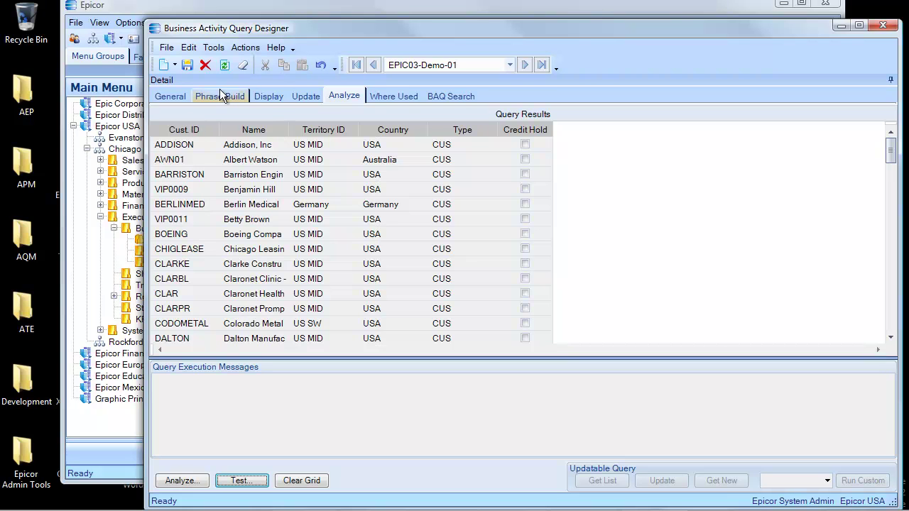
# Change the label of the CustomerType display column to Customer Type and save the query
pyautogui.click(268, 95)
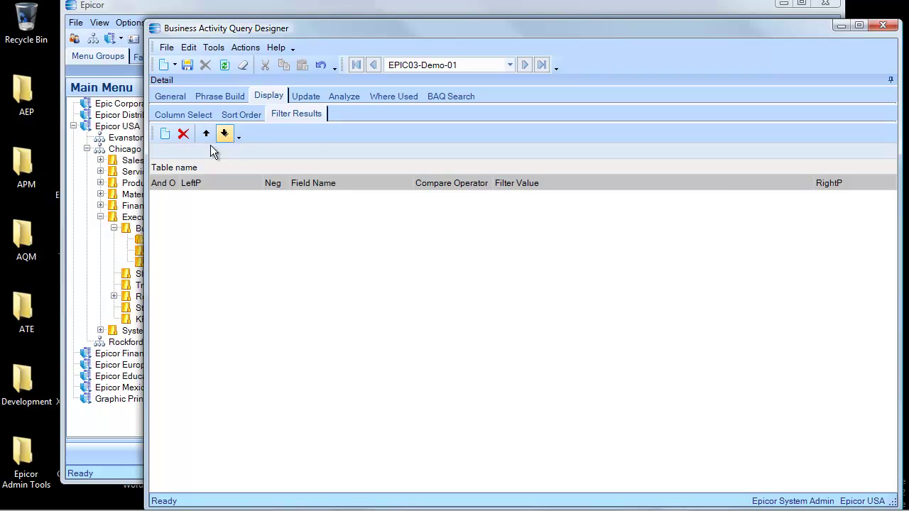
pyautogui.click(177, 113)
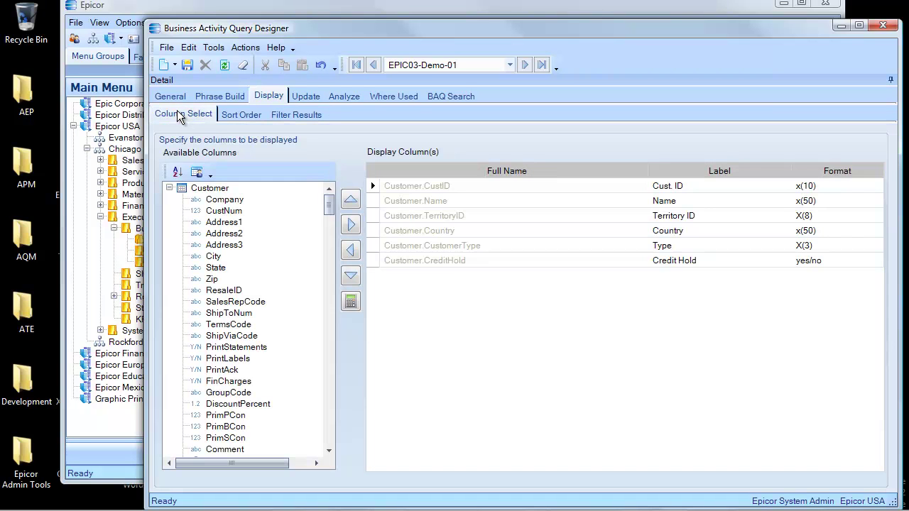
pyautogui.click(682, 245)
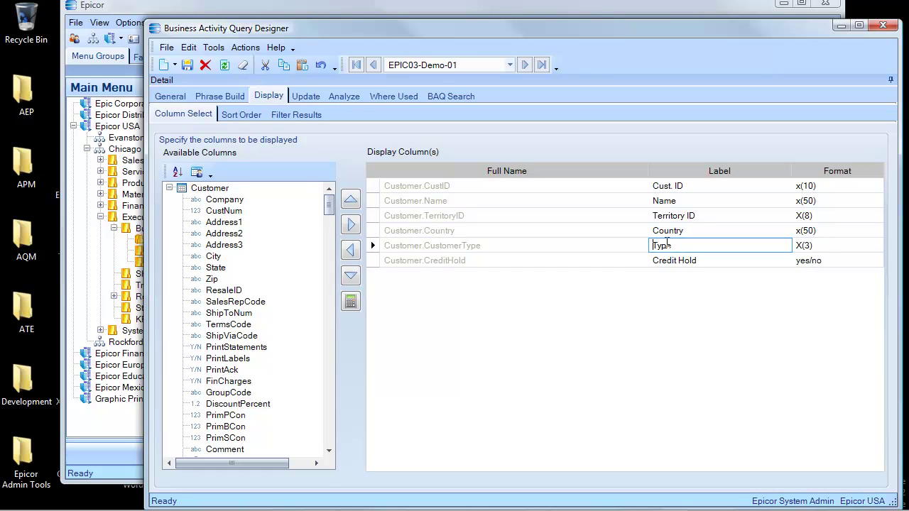
pyautogui.write('Customer')
pyautogui.click(187, 65)
# Clear the old query results, test the query again, and analyze its syntax
pyautogui.click(344, 95)
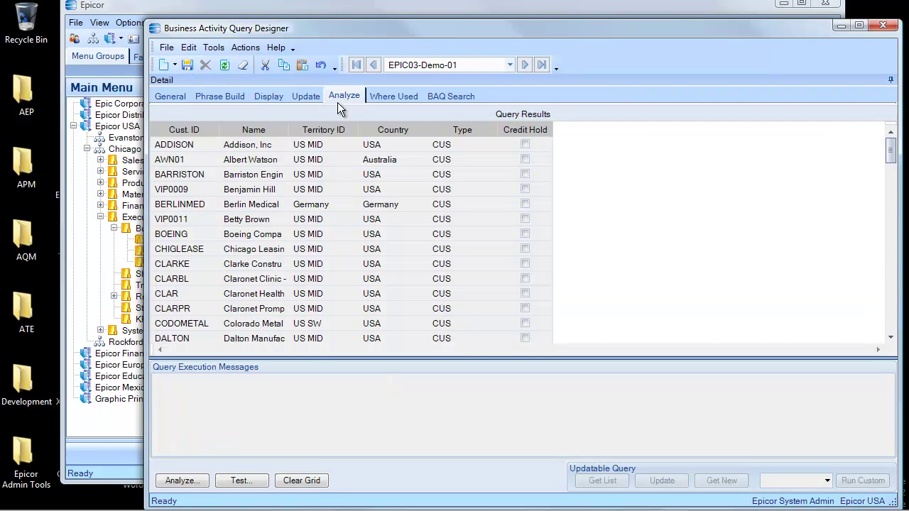
pyautogui.click(302, 481)
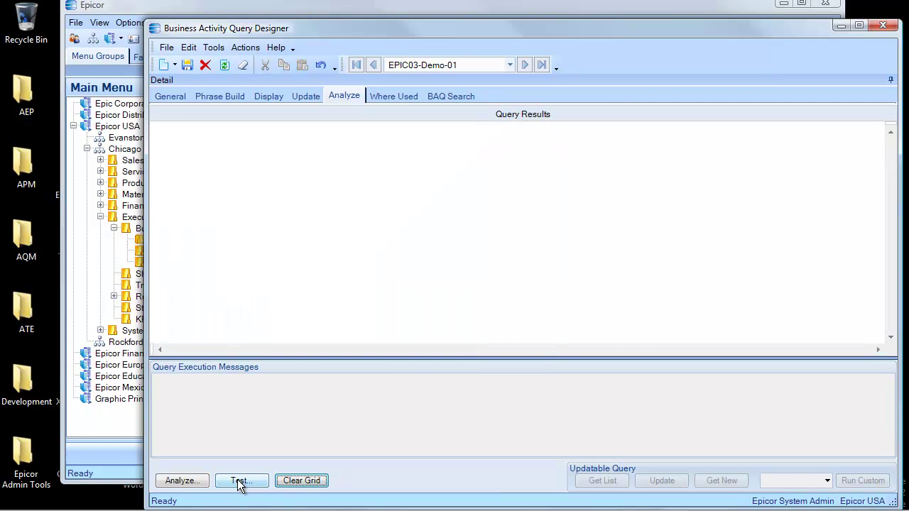
pyautogui.click(239, 482)
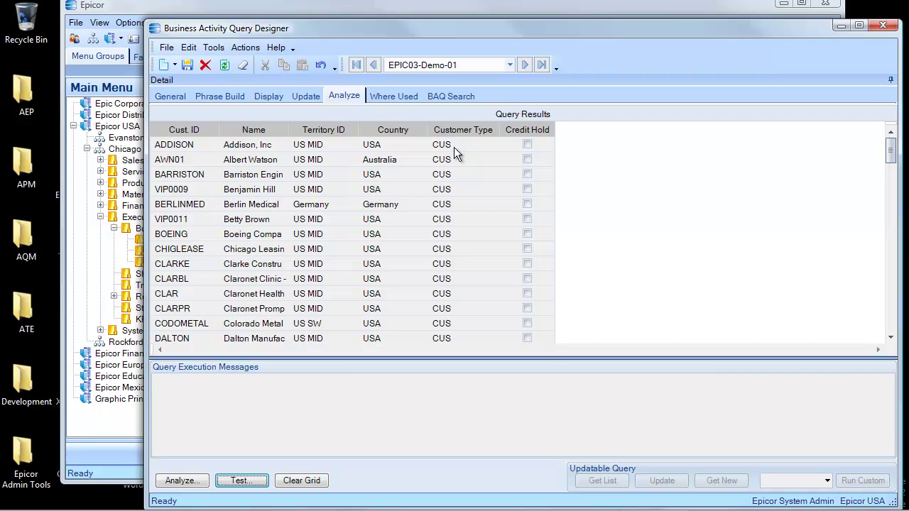
pyautogui.click(186, 482)
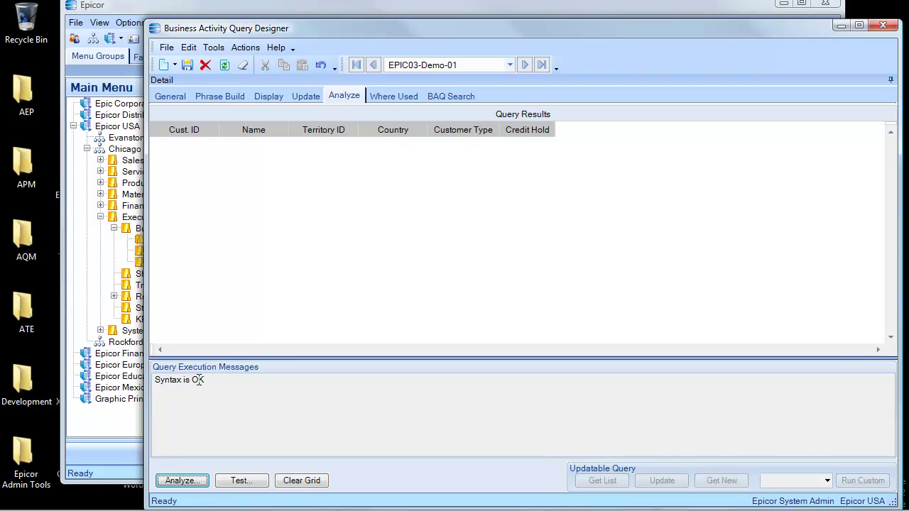
# Filter the available tables by cus, add CustCnt to the diagram beside Customer, and show the query's table list
pyautogui.click(223, 96)
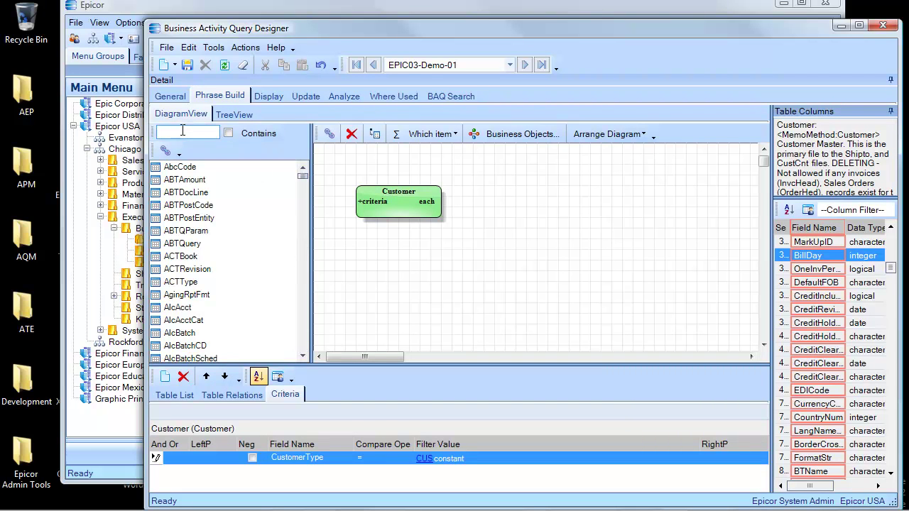
pyautogui.write('cus')
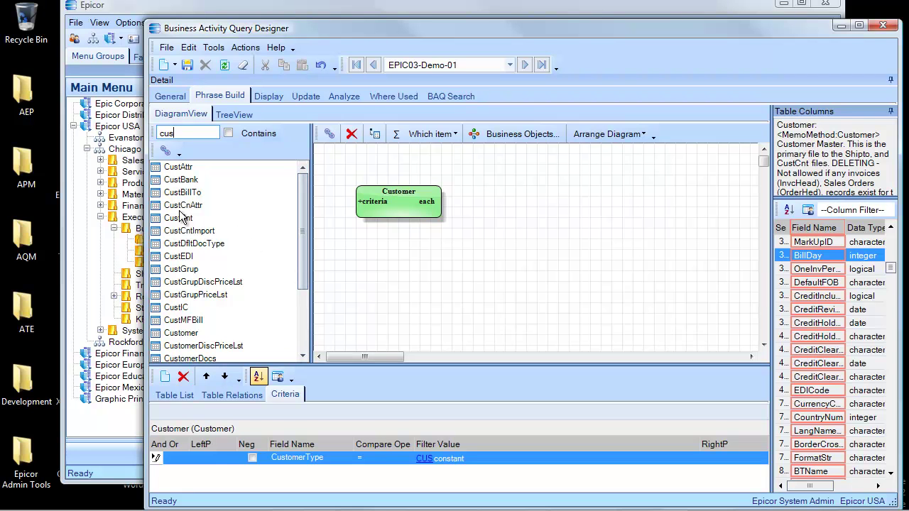
pyautogui.moveTo(171, 222); pyautogui.dragTo(501, 205)
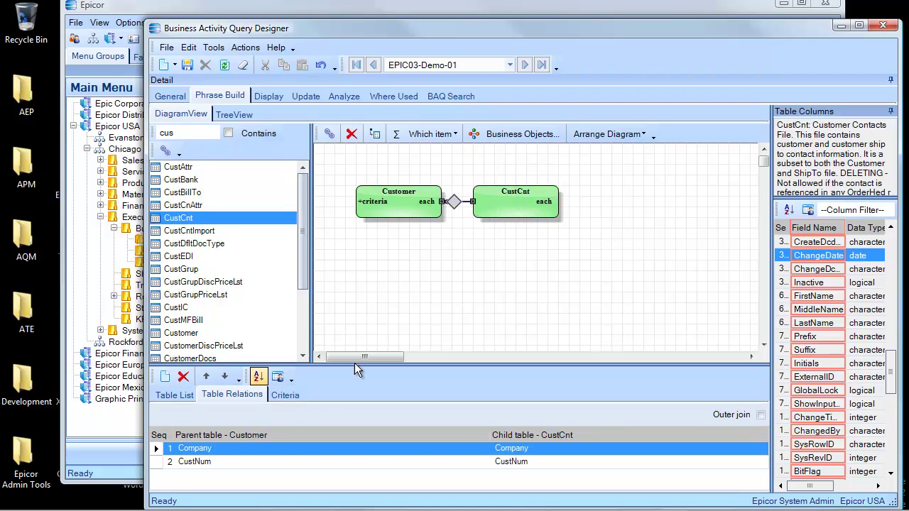
pyautogui.click(177, 395)
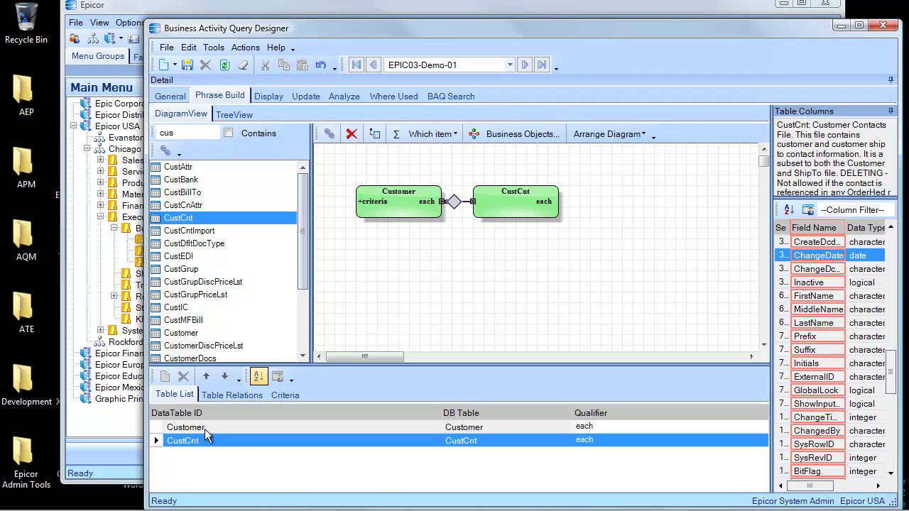
# Check the Customer–CustCnt table relations, add the CustCnt Name and PhoneNum columns to the display columns, and save the query
pyautogui.click(216, 394)
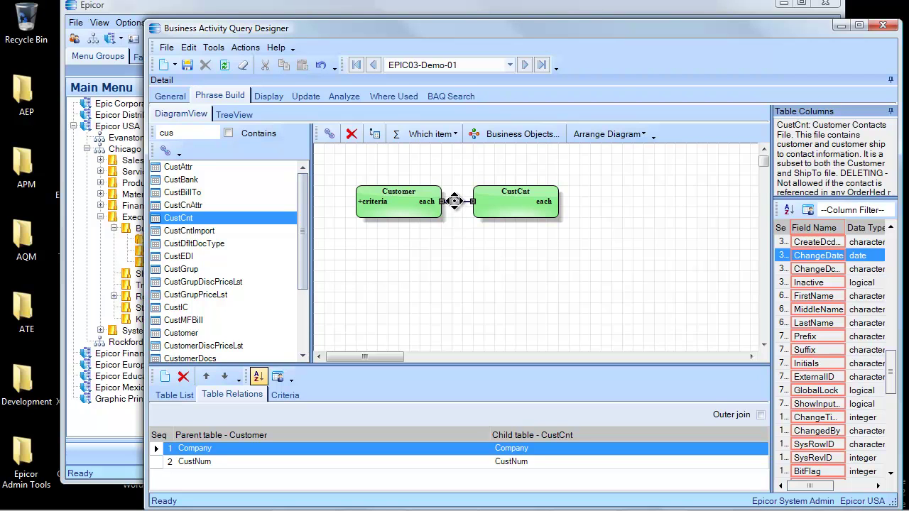
pyautogui.click(269, 96)
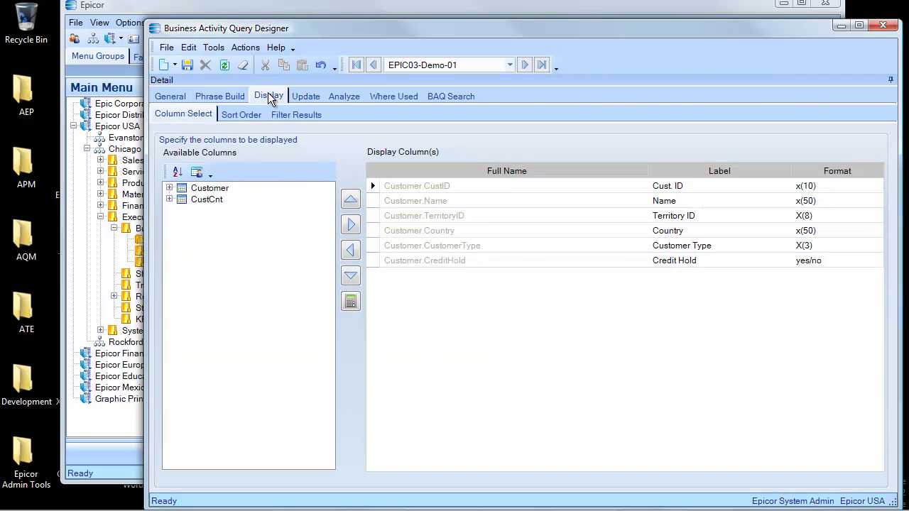
pyautogui.click(169, 199)
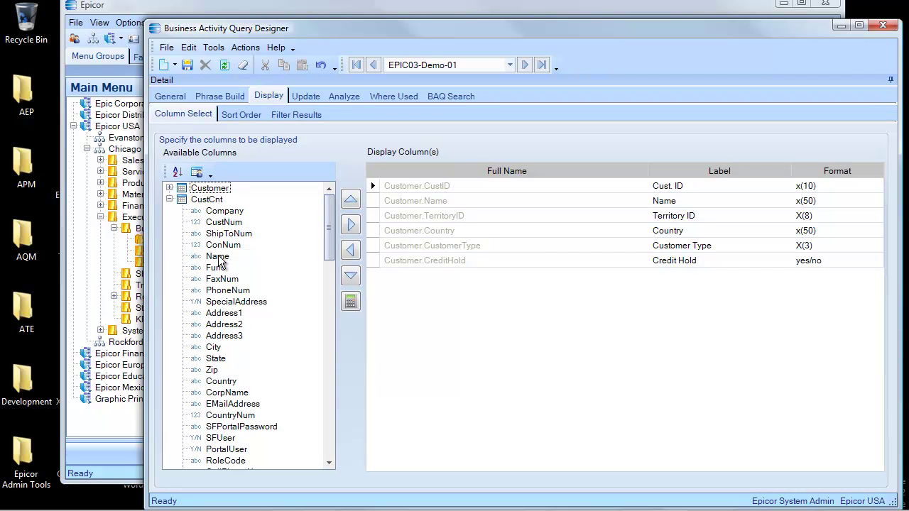
pyautogui.doubleClick(217, 256)
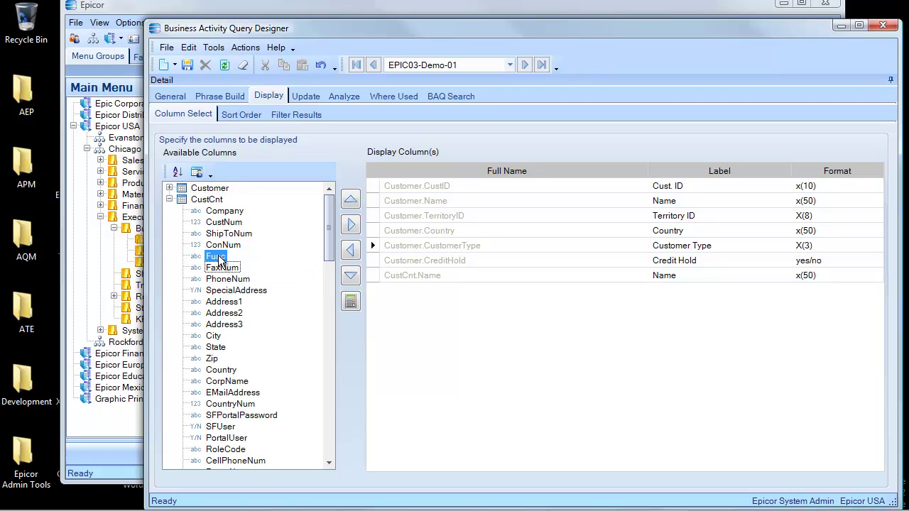
pyautogui.doubleClick(230, 279)
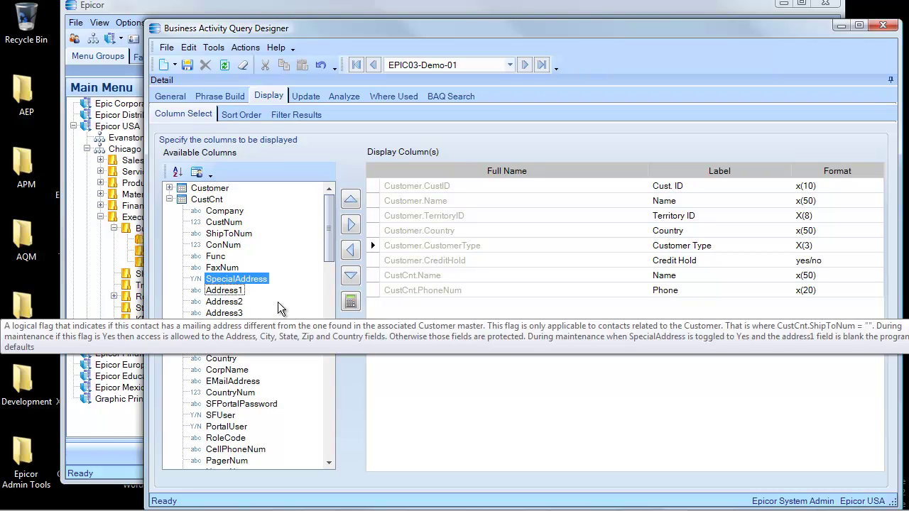
pyautogui.click(187, 65)
# Analyze the query's syntax, test it, and widen the contact Name column in the results
pyautogui.click(346, 96)
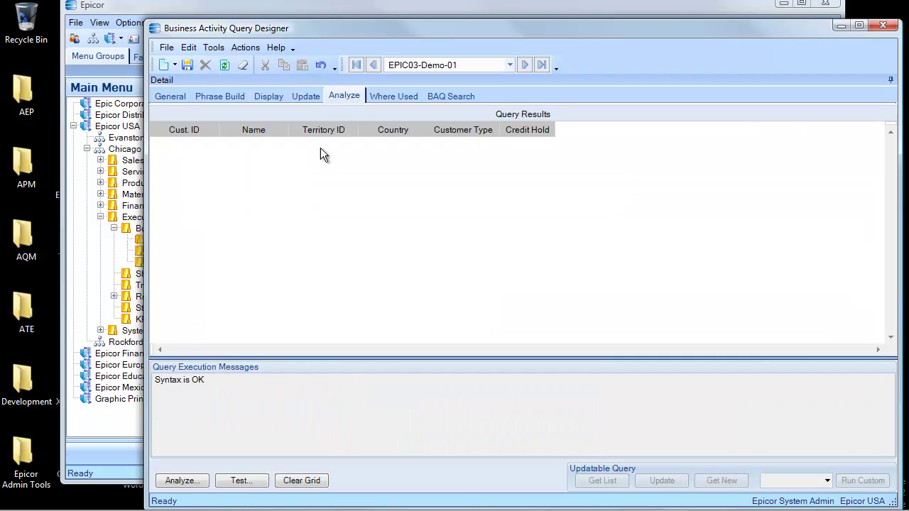
pyautogui.click(180, 481)
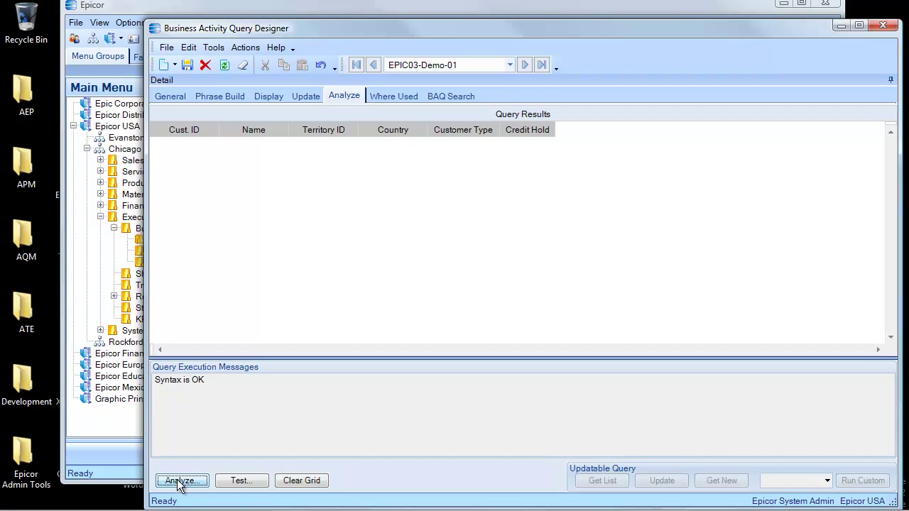
pyautogui.click(250, 482)
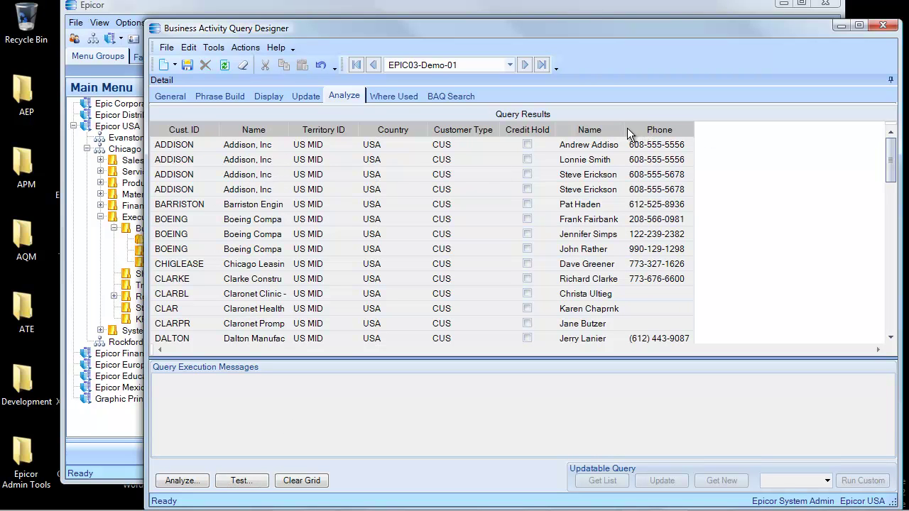
pyautogui.moveTo(627, 129); pyautogui.dragTo(651, 128)
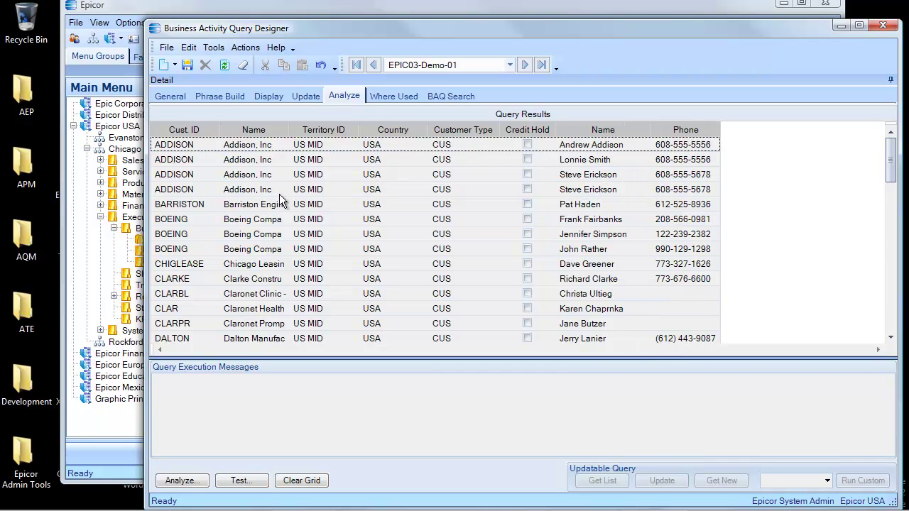
# Reverse the parent and child direction of the Customer–CustCnt relation and switch it back to Customer as parent
pyautogui.click(268, 96)
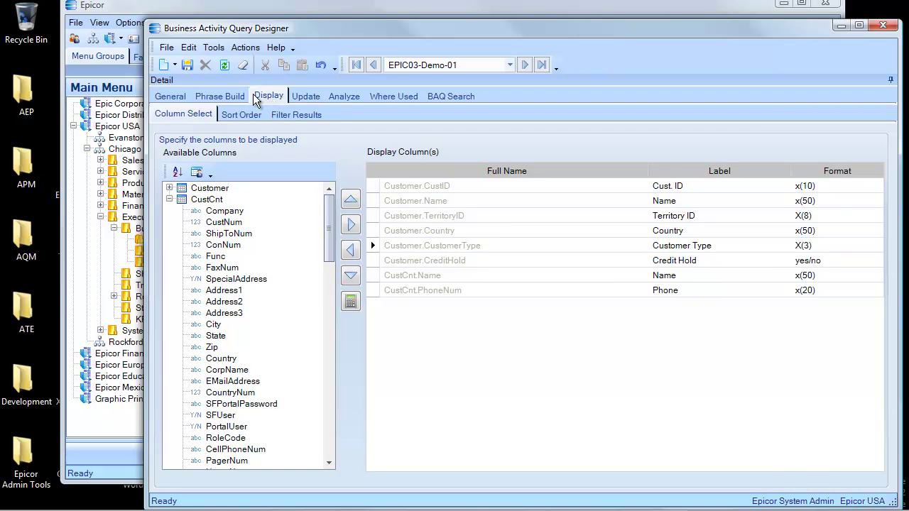
pyautogui.click(237, 95)
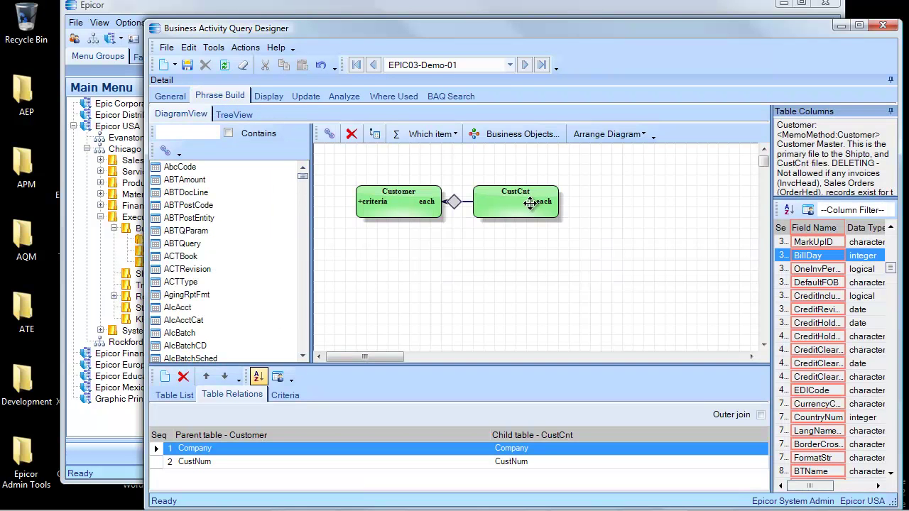
pyautogui.click(520, 205)
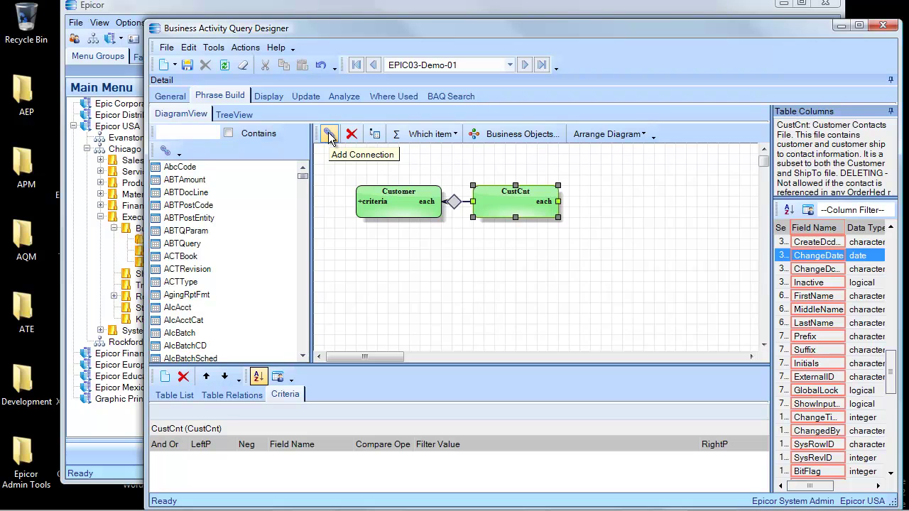
pyautogui.click(454, 202)
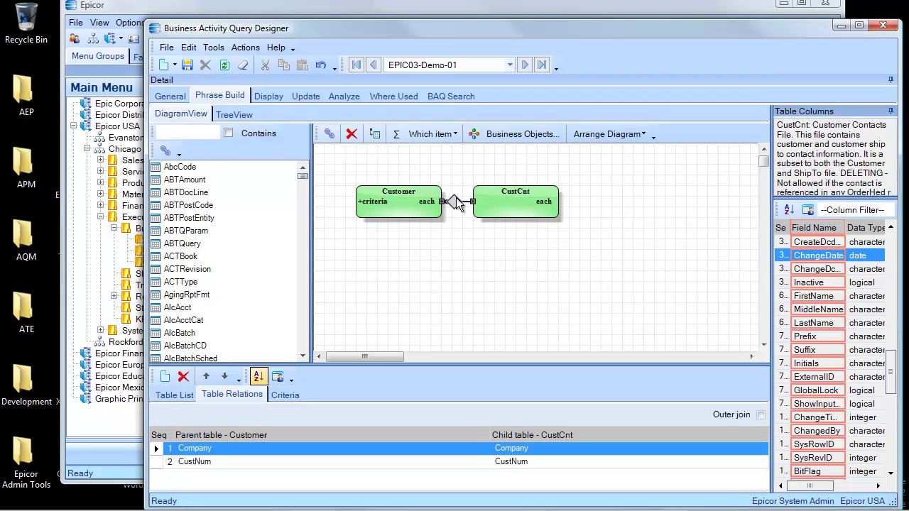
pyautogui.click(375, 136)
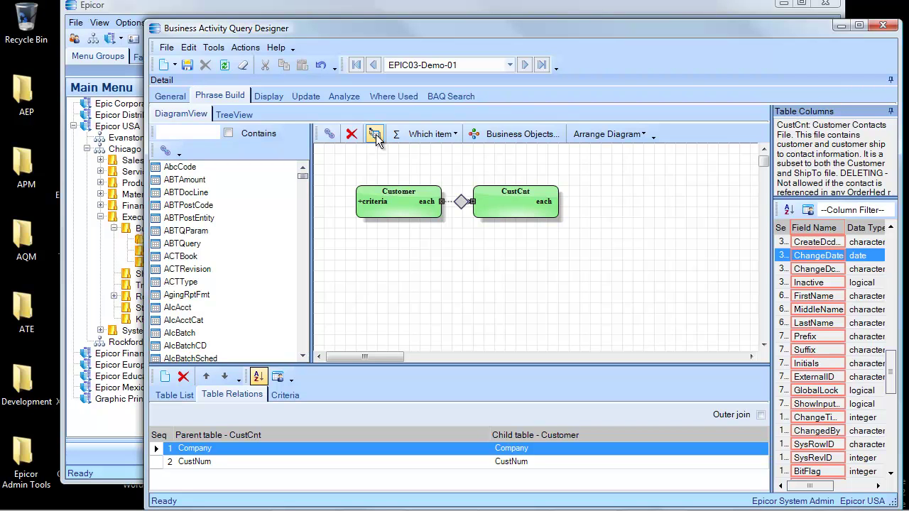
pyautogui.click(375, 137)
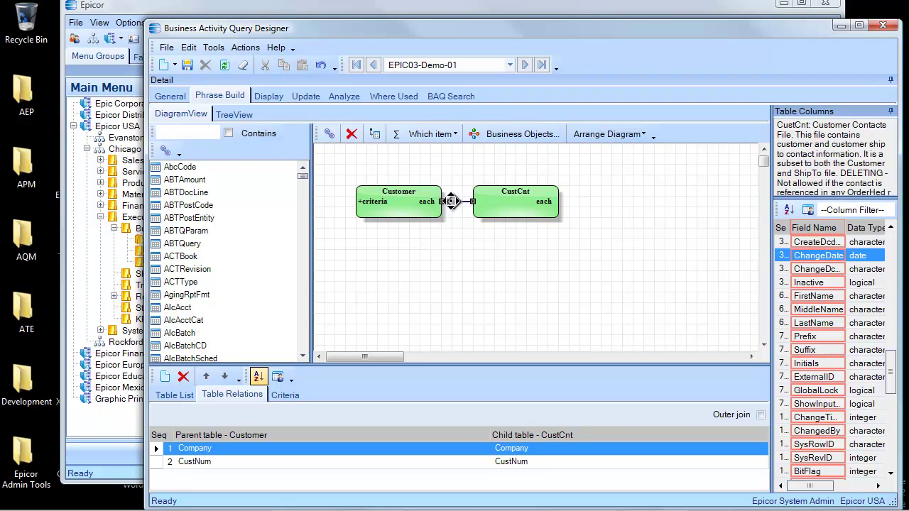
# Set the CustCnt table in the diagram to return only the first matching record
pyautogui.click(497, 201)
pyautogui.click(455, 134)
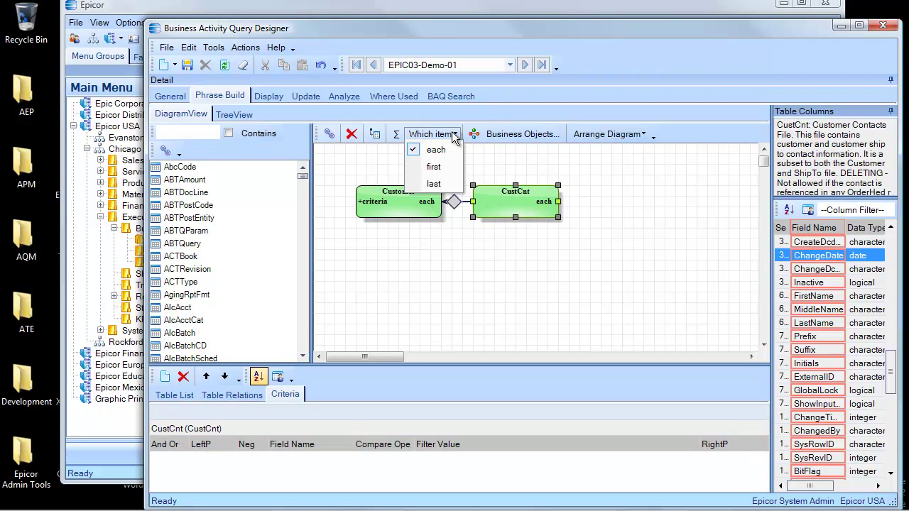
pyautogui.click(433, 167)
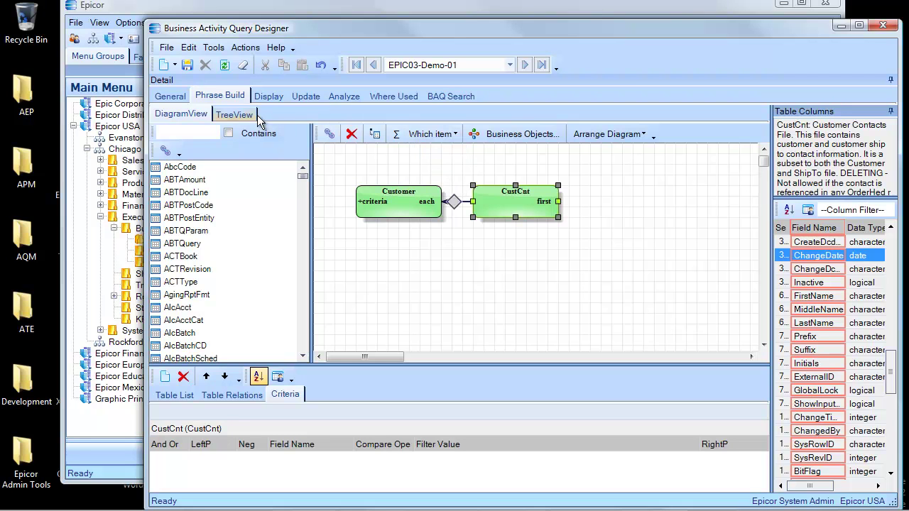
# Save the query, clear the old results, and test it with the first contact per customer
pyautogui.click(187, 66)
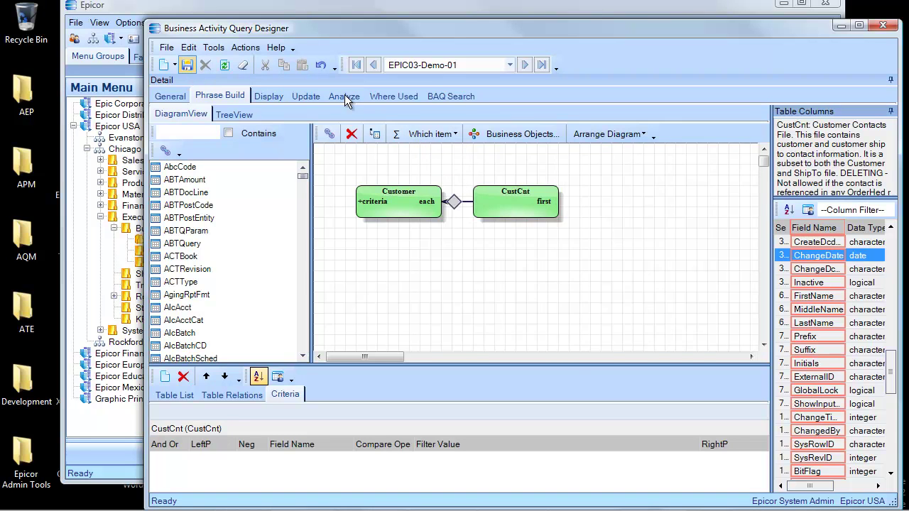
pyautogui.click(344, 97)
pyautogui.click(293, 481)
pyautogui.click(240, 482)
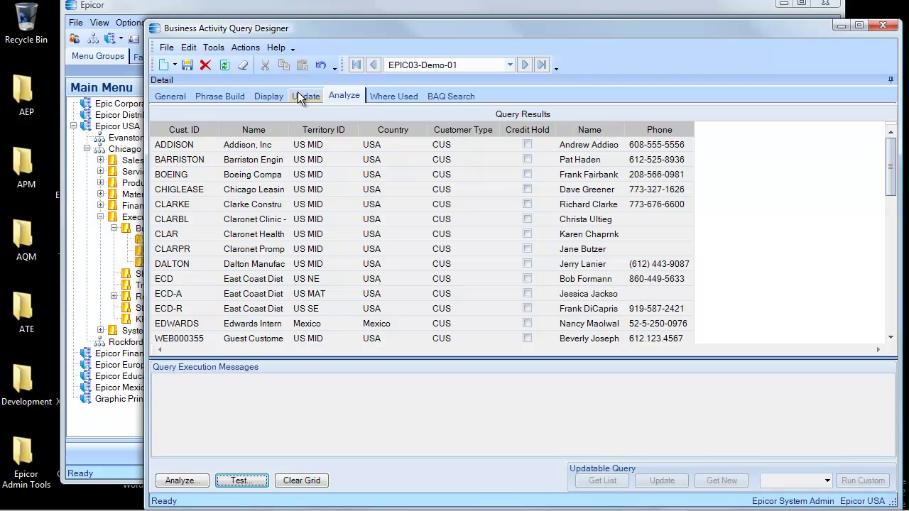
# Set the CustCnt table in the diagram to return each matching record
pyautogui.click(221, 98)
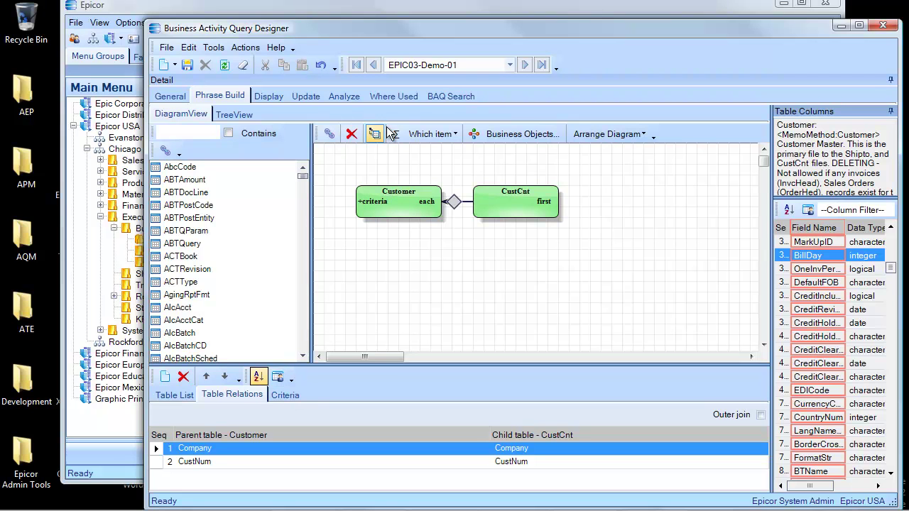
pyautogui.click(513, 198)
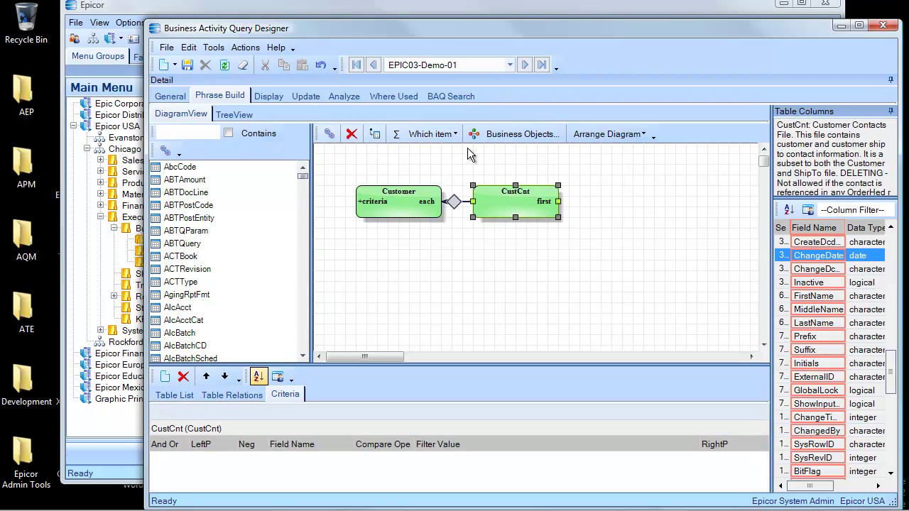
pyautogui.click(455, 134)
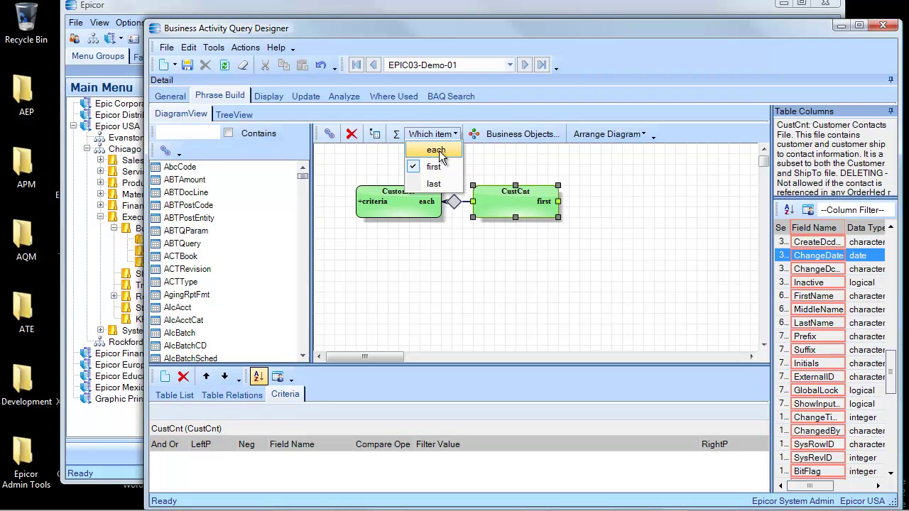
pyautogui.click(436, 150)
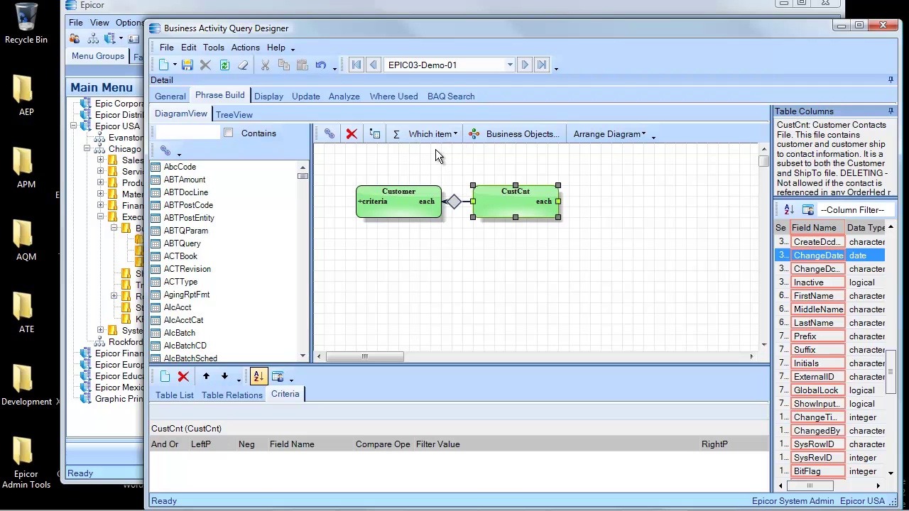
# Save the query and test it again with each contact returned
pyautogui.click(187, 65)
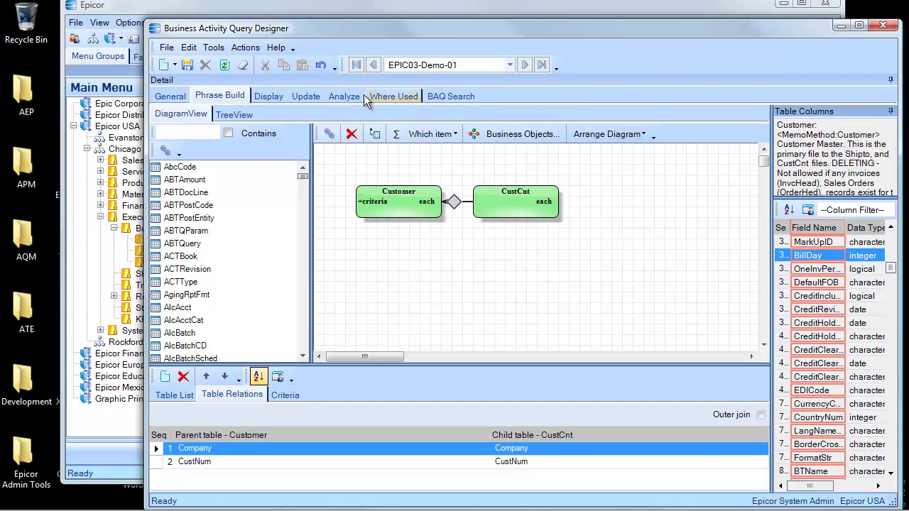
pyautogui.click(344, 96)
pyautogui.click(242, 480)
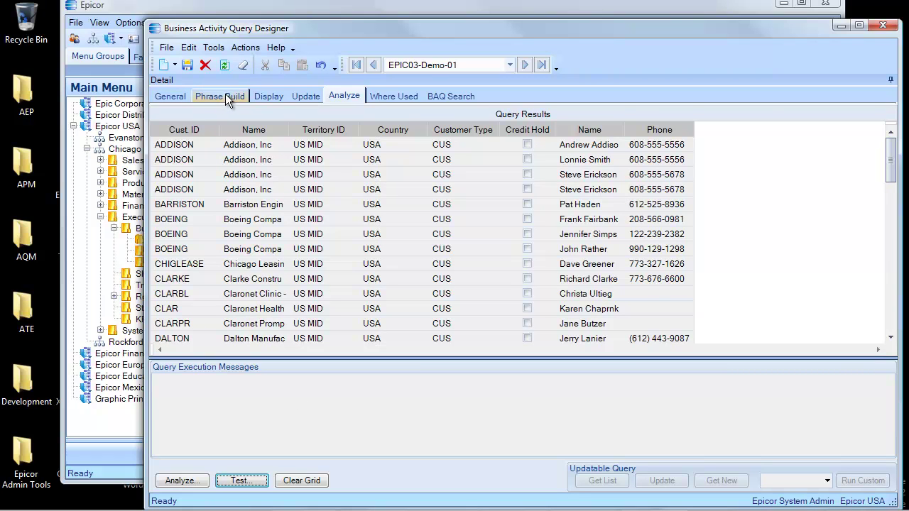
# Delete the CustCnt table from the query diagram and confirm the deletion
pyautogui.click(228, 96)
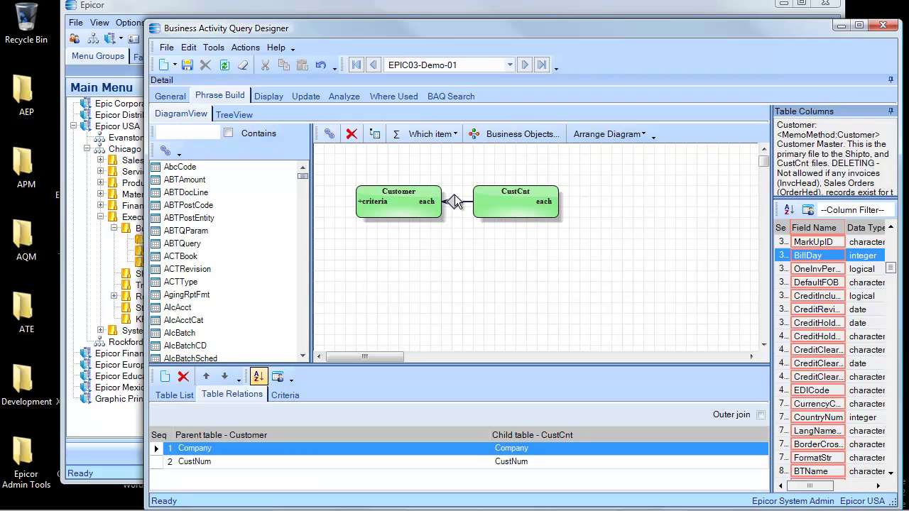
pyautogui.click(510, 202)
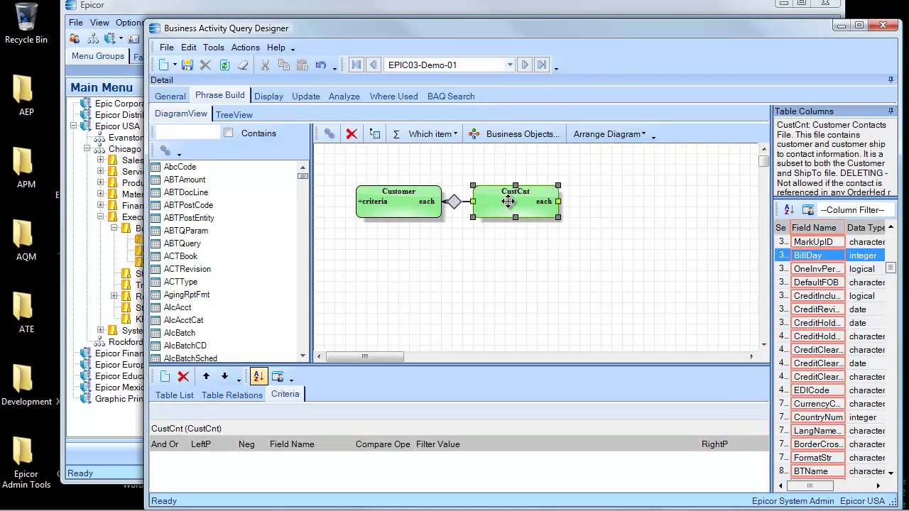
pyautogui.click(352, 134)
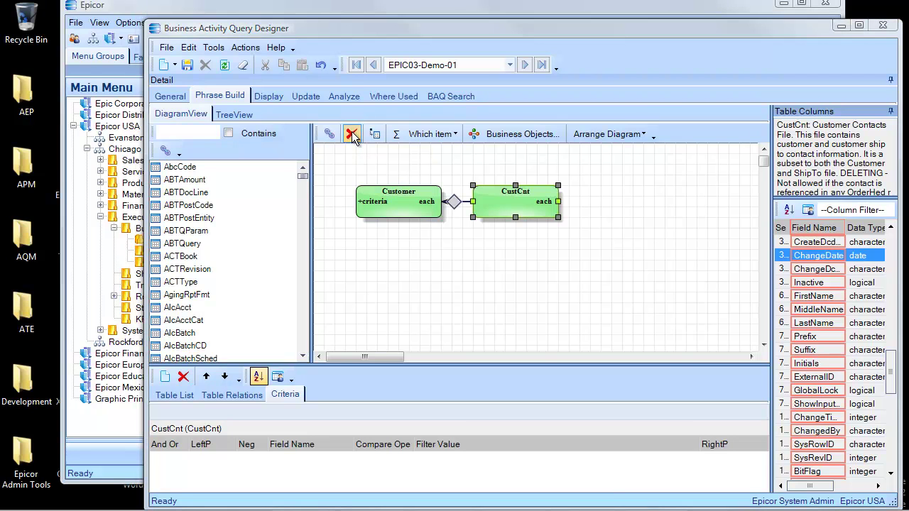
pyautogui.click(170, 147)
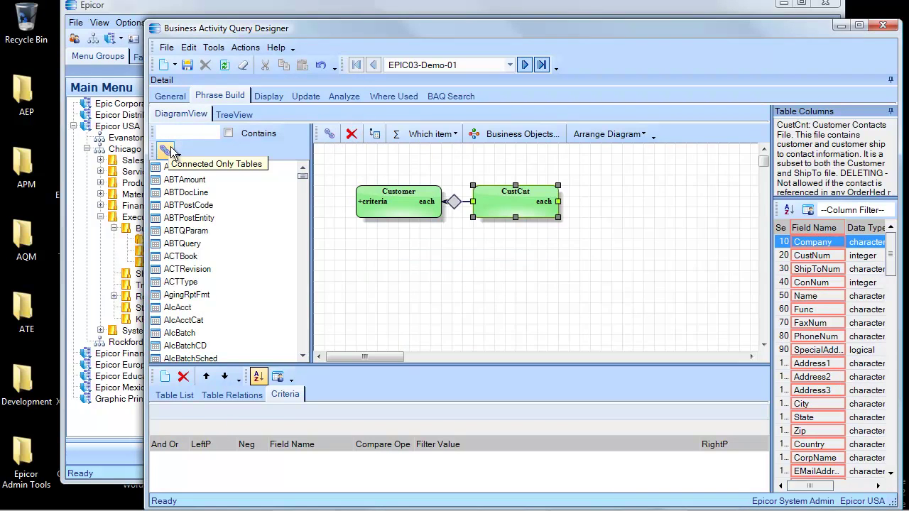
pyautogui.click(351, 134)
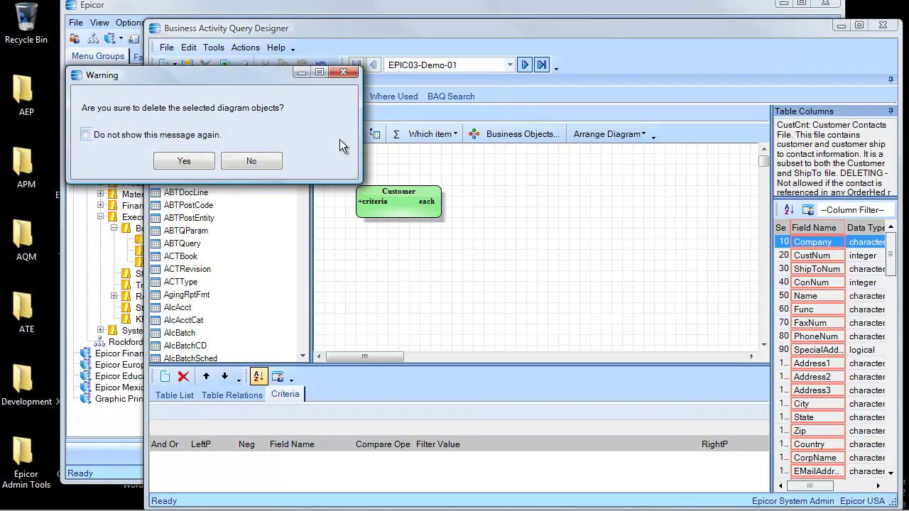
pyautogui.click(184, 162)
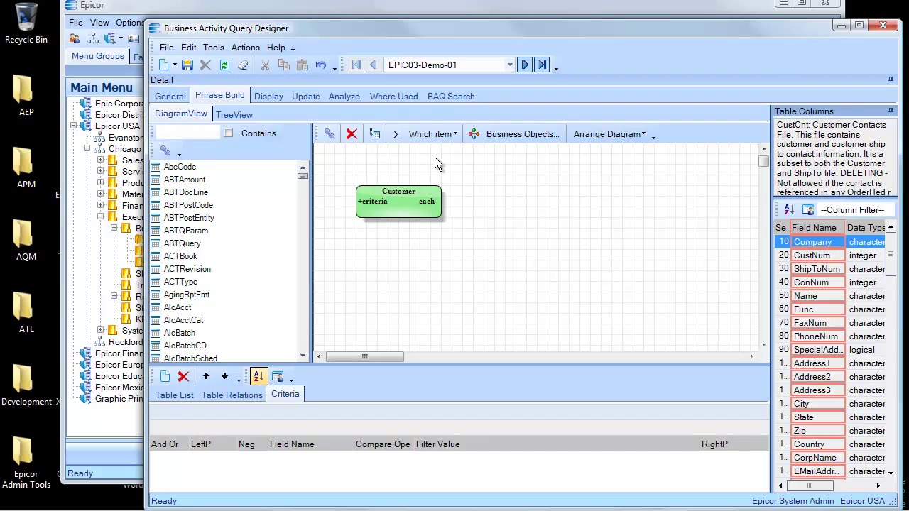
# Reorder the display columns so that Credit Hold sits between Country and Customer Type
pyautogui.click(267, 93)
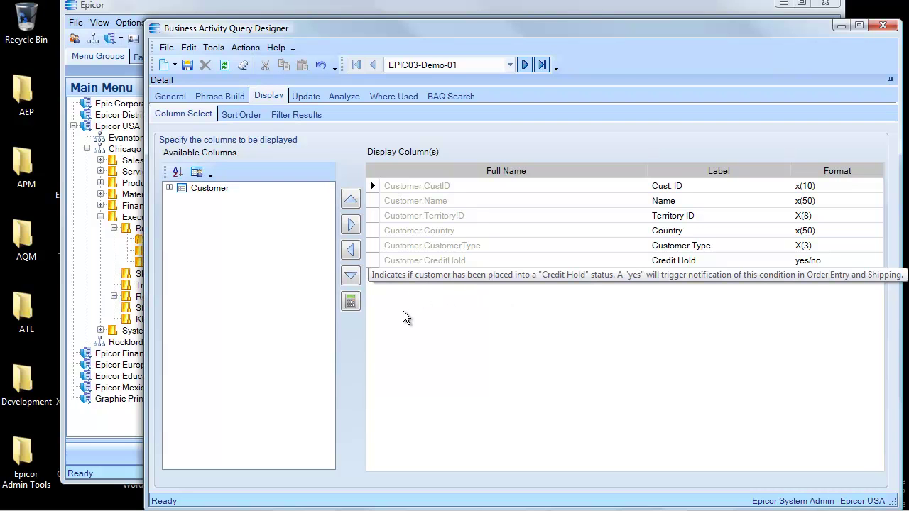
pyautogui.click(373, 261)
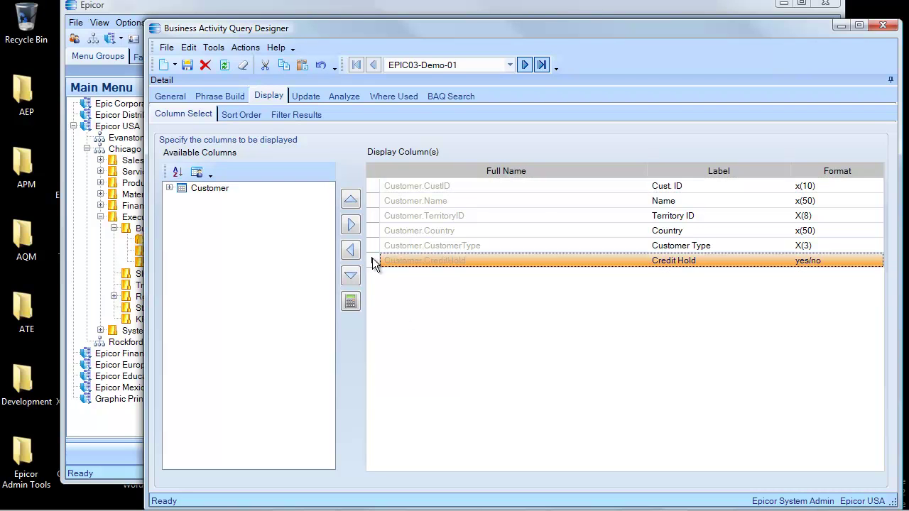
pyautogui.click(350, 201)
pyautogui.click(350, 201)
pyautogui.click(350, 201)
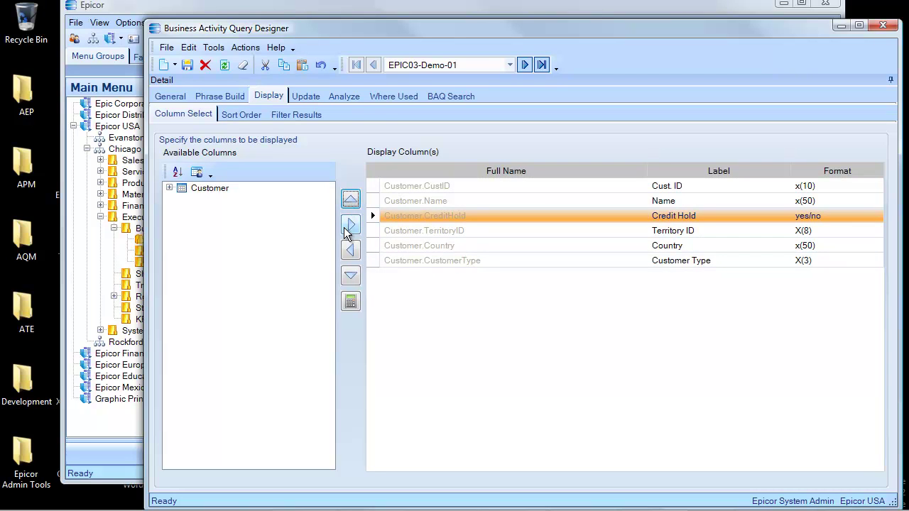
pyautogui.click(351, 277)
pyautogui.click(350, 276)
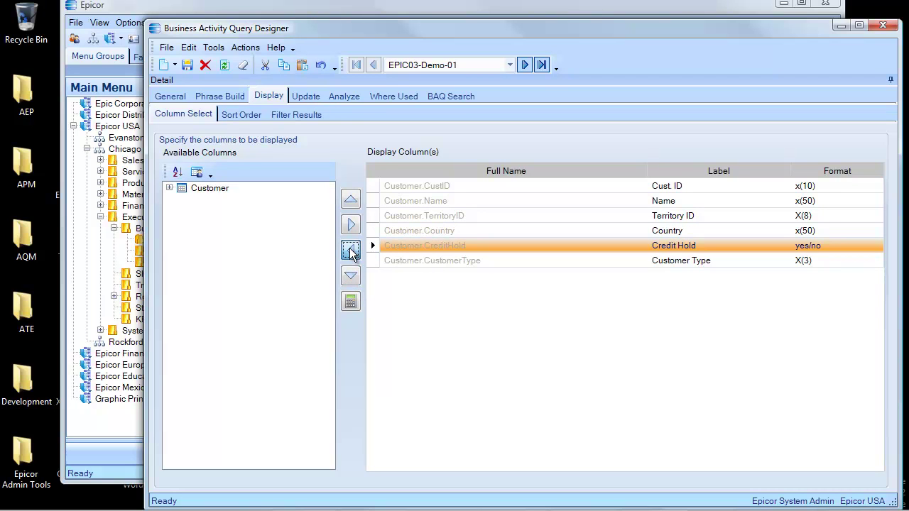
# Remove the Credit Hold column from the query's display columns
pyautogui.click(350, 248)
pyautogui.click(202, 178)
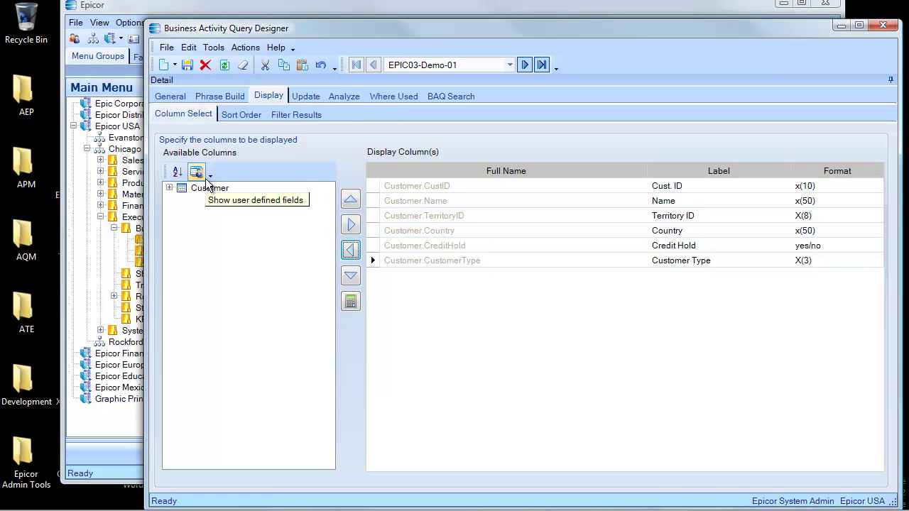
pyautogui.click(370, 243)
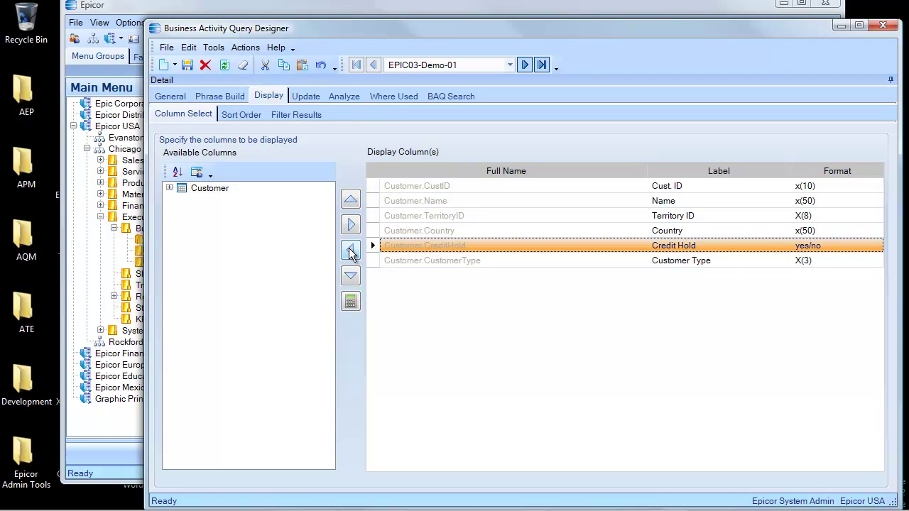
pyautogui.click(349, 248)
pyautogui.click(217, 195)
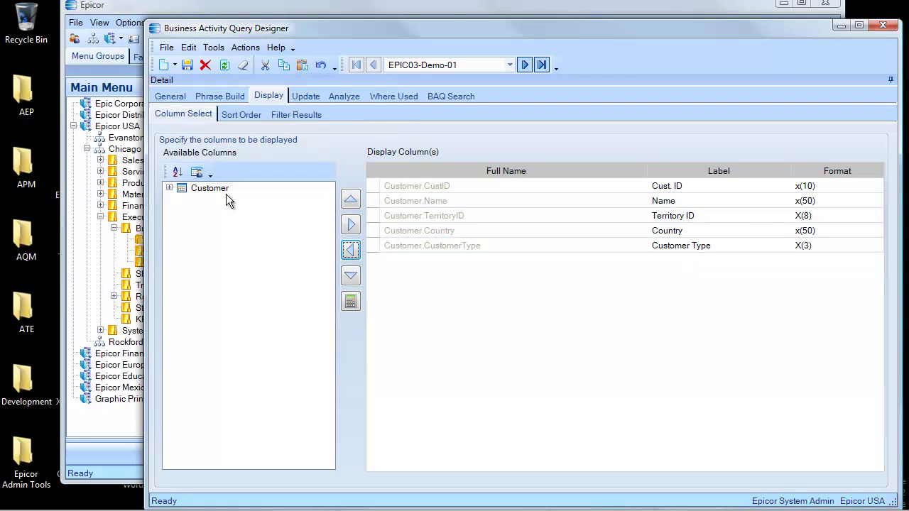
# Save the query and test it with the reduced set of display columns
pyautogui.click(189, 66)
pyautogui.click(344, 97)
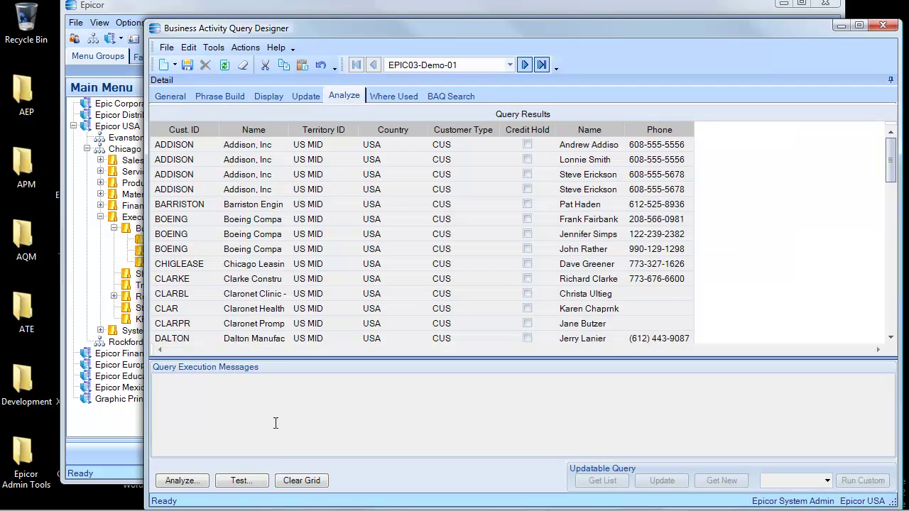
pyautogui.click(247, 482)
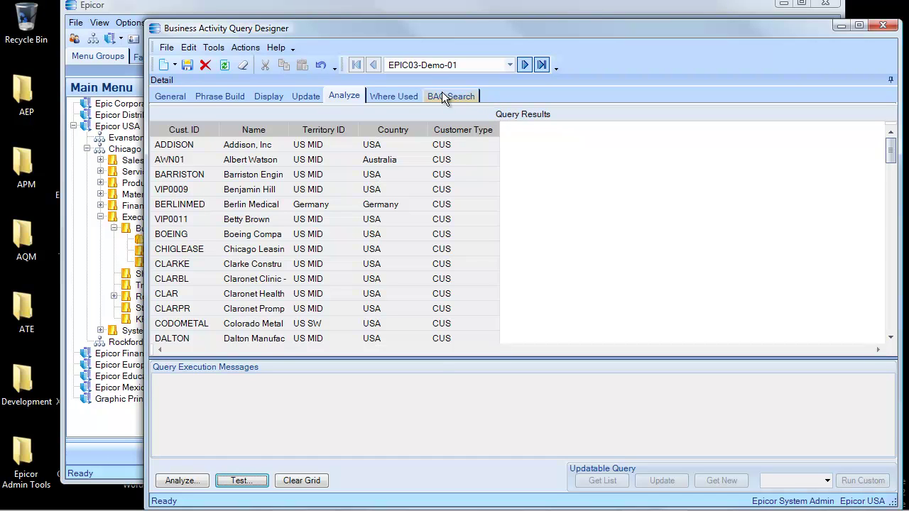
# Check the dashboards that use the query, its general details and phrase, and the test results
pyautogui.click(397, 94)
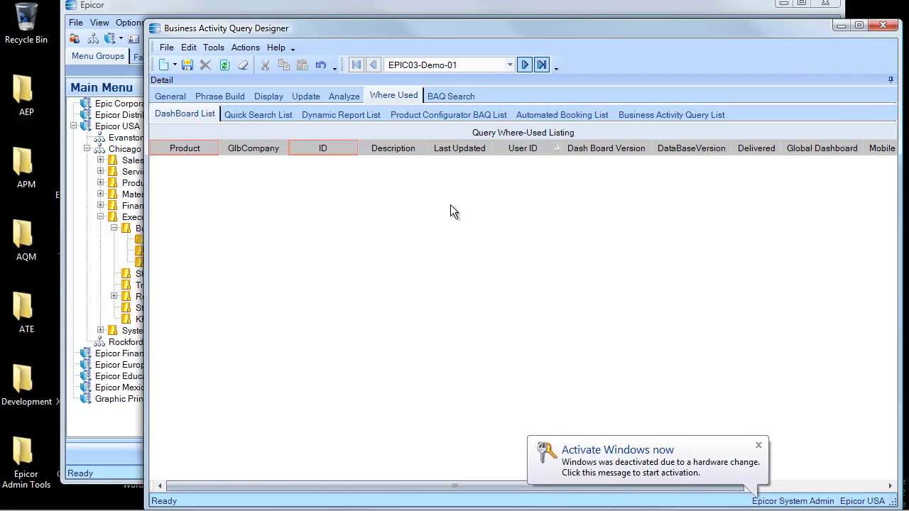
pyautogui.click(172, 97)
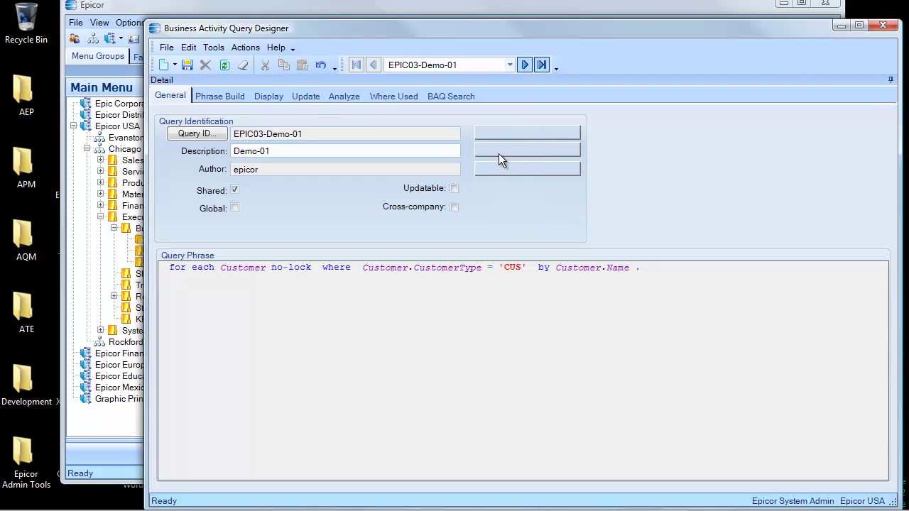
pyautogui.click(346, 96)
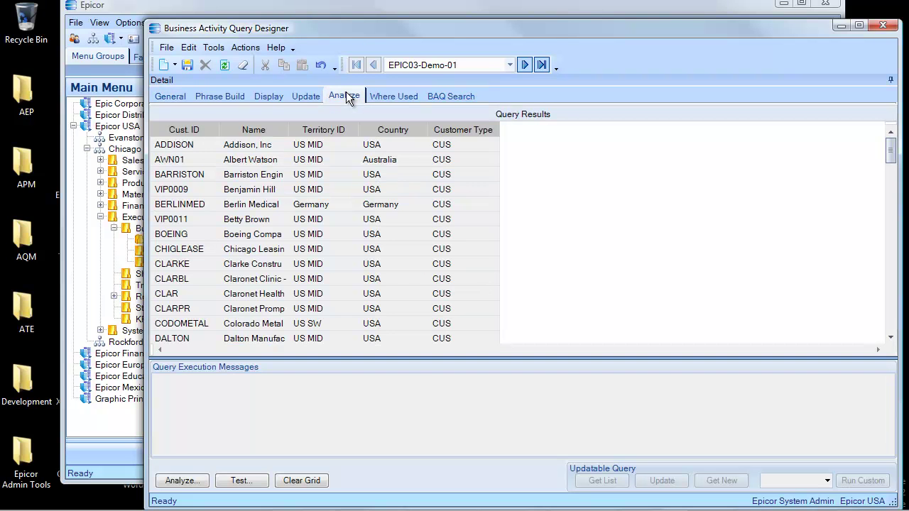
# Add Customer.CustID and Customer.TerritoryID as BAQ Search "Like" columns and save the query
pyautogui.click(446, 93)
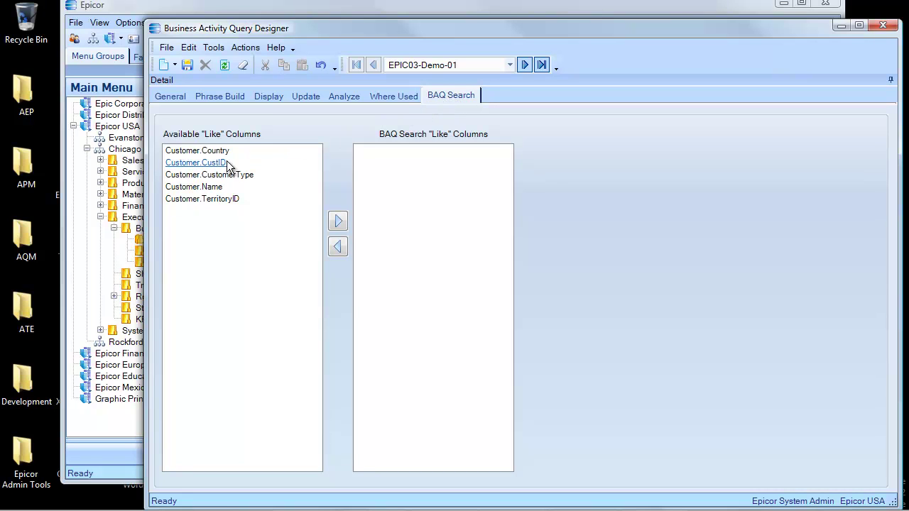
pyautogui.click(185, 163)
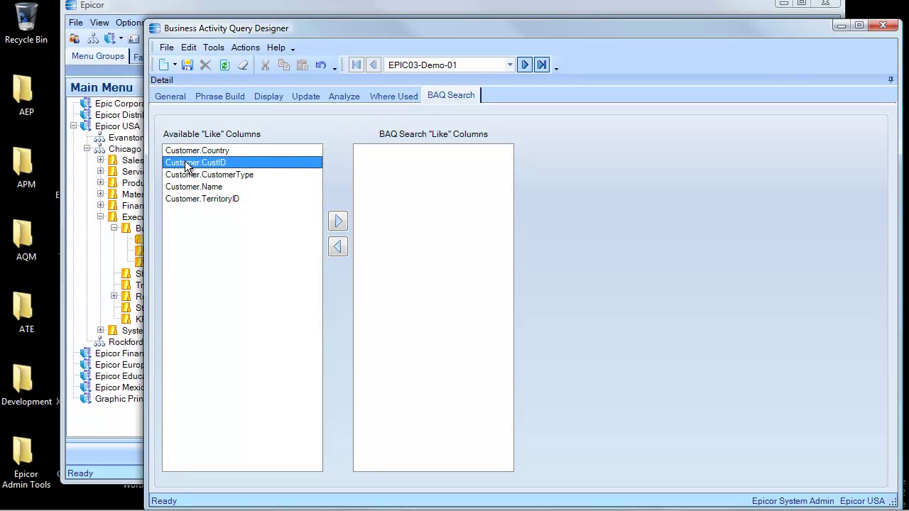
pyautogui.click(338, 222)
pyautogui.click(221, 188)
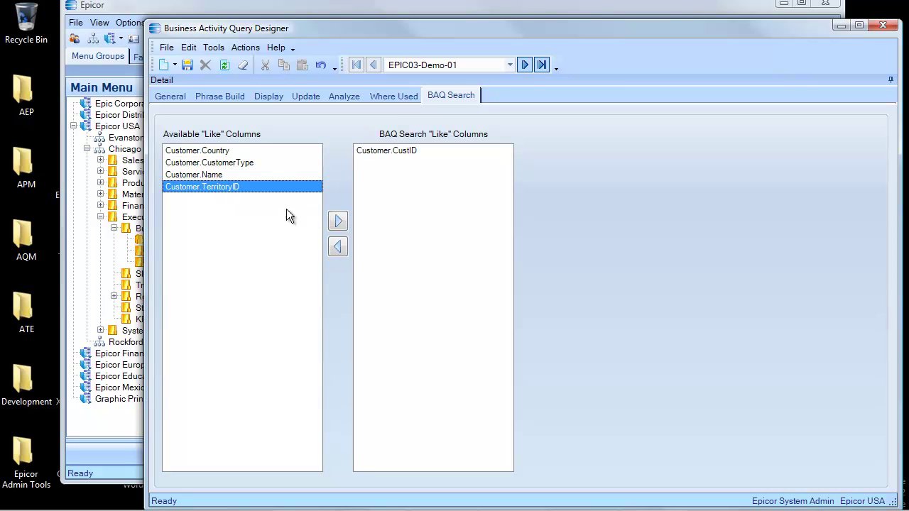
pyautogui.click(338, 221)
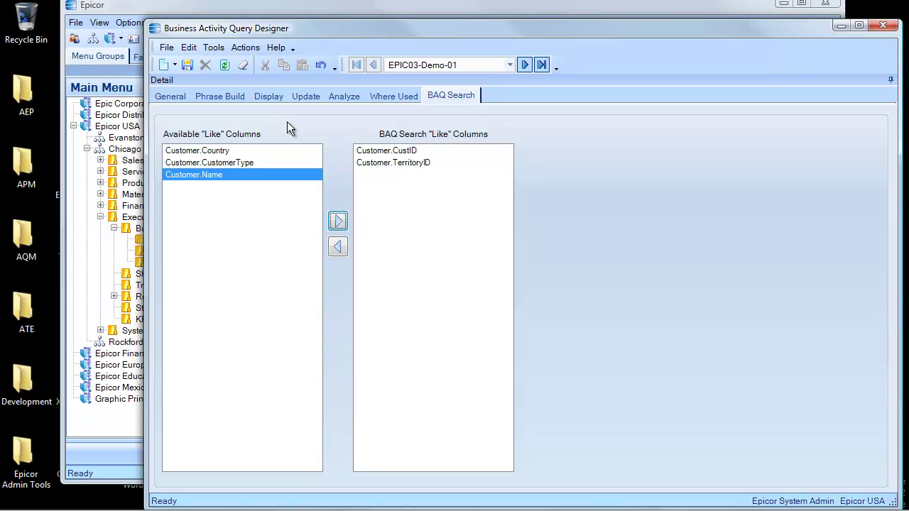
pyautogui.click(186, 63)
# Create a new shared query with the ID demo-02 and the description Demo-02
pyautogui.click(170, 93)
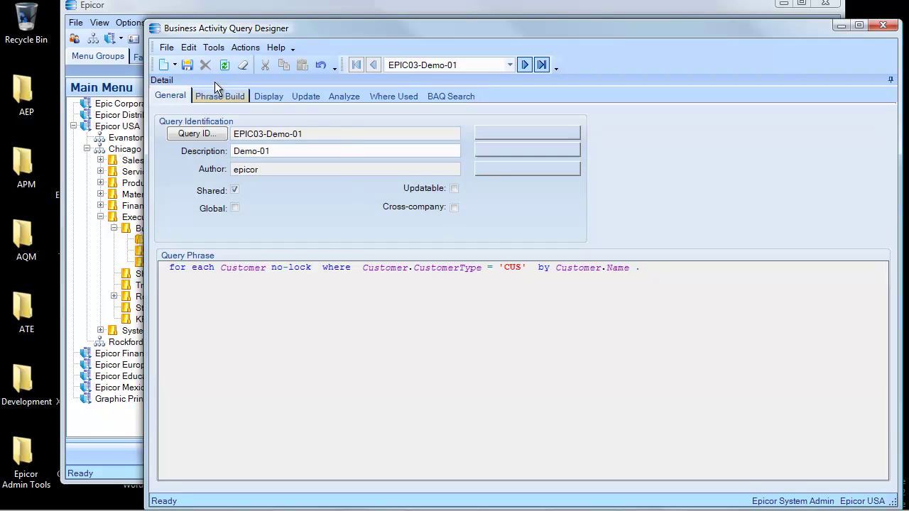
pyautogui.click(163, 65)
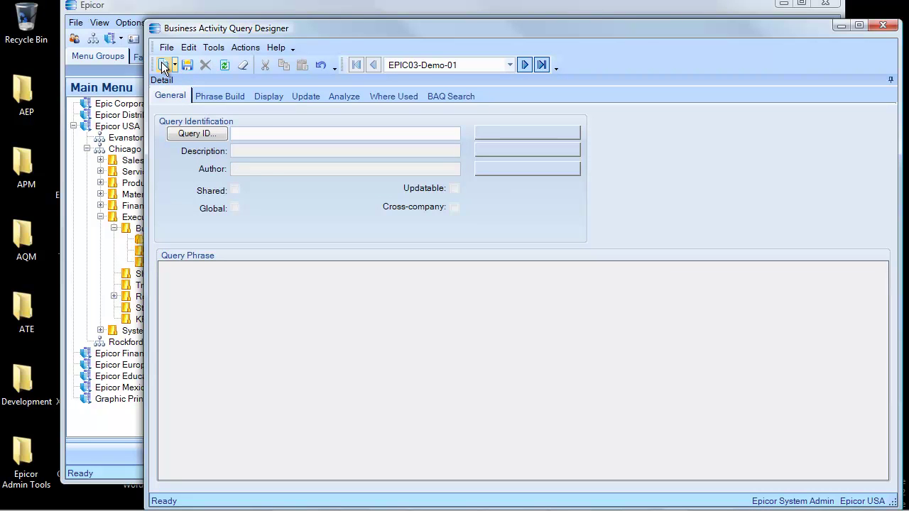
pyautogui.write('de')
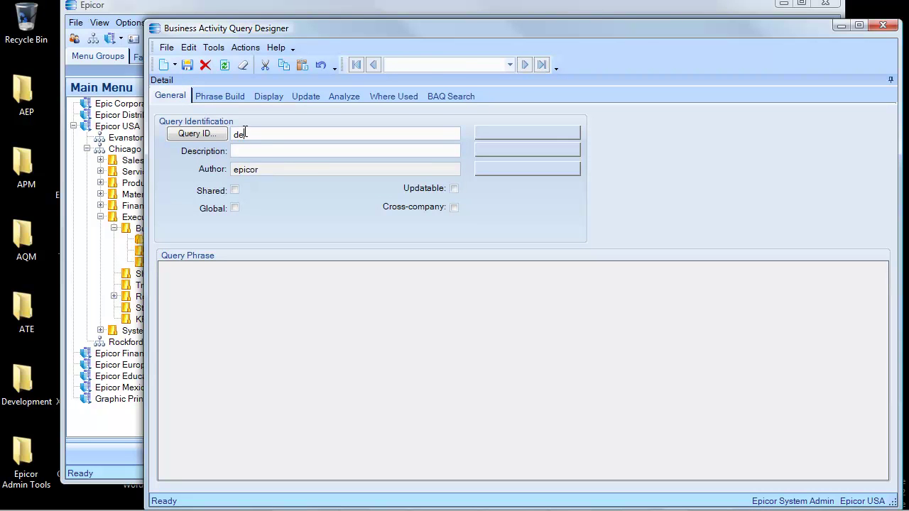
pyautogui.write('mo-02')
pyautogui.press('Tab')
pyautogui.write('Demo-02')
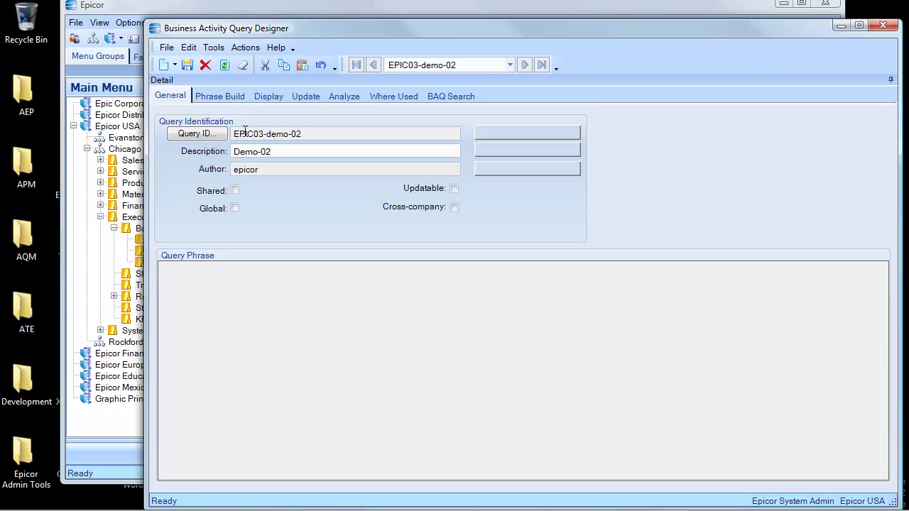
pyautogui.press('Tab')
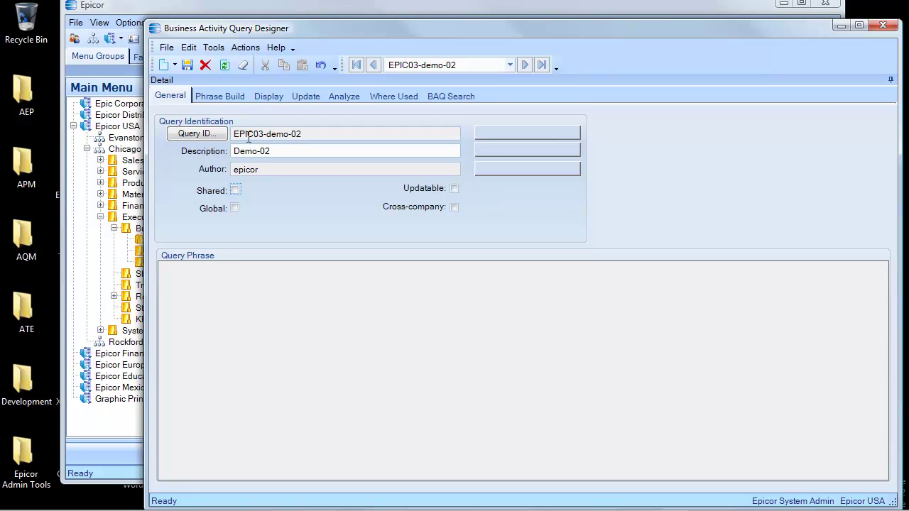
pyautogui.click(235, 190)
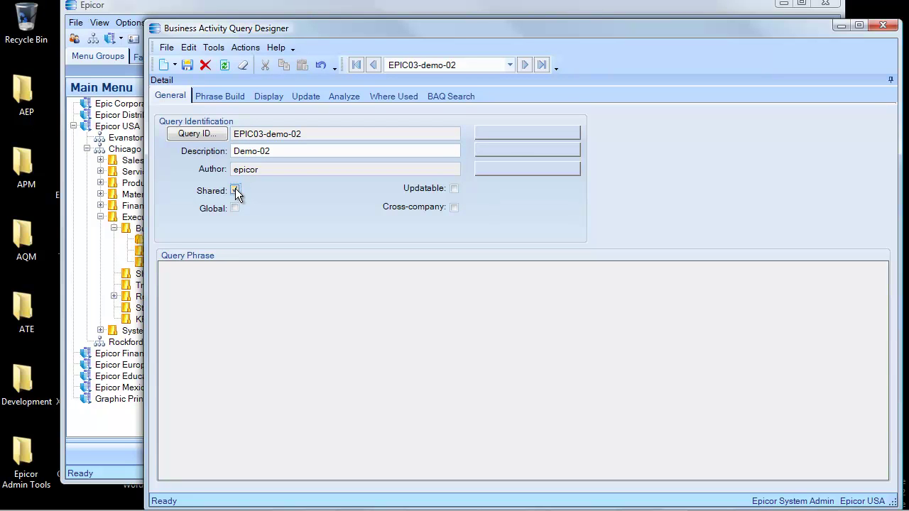
# Find the order tables and place OrderHed and OrderDtl side by side in the query diagram
pyautogui.click(221, 97)
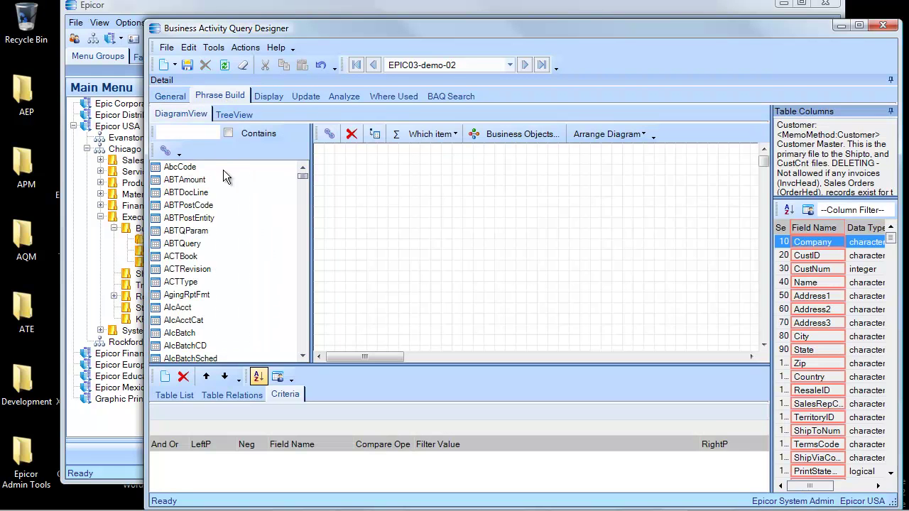
pyautogui.click(181, 132)
pyautogui.write('order')
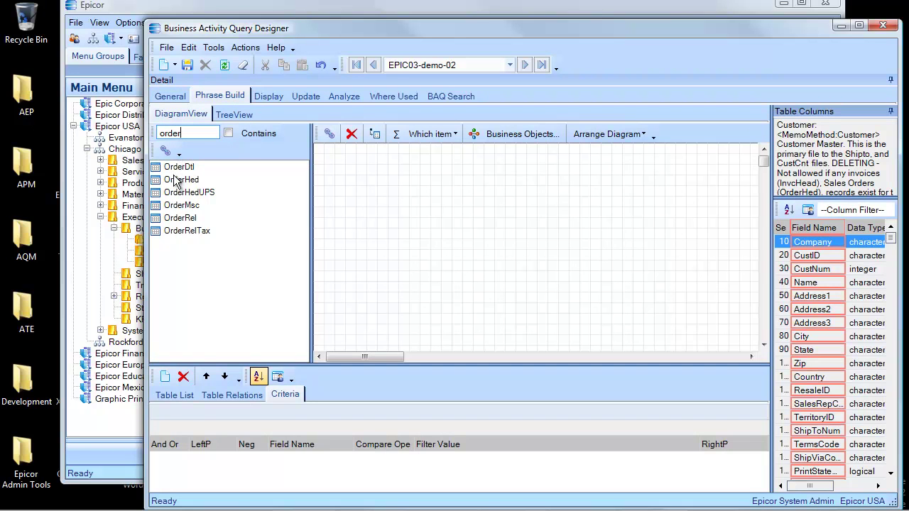
pyautogui.click(182, 181)
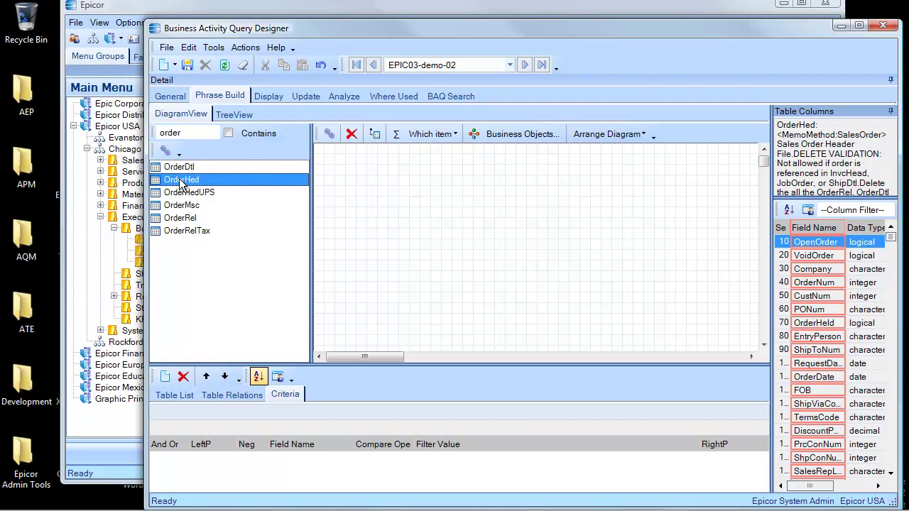
pyautogui.moveTo(181, 183); pyautogui.dragTo(379, 204)
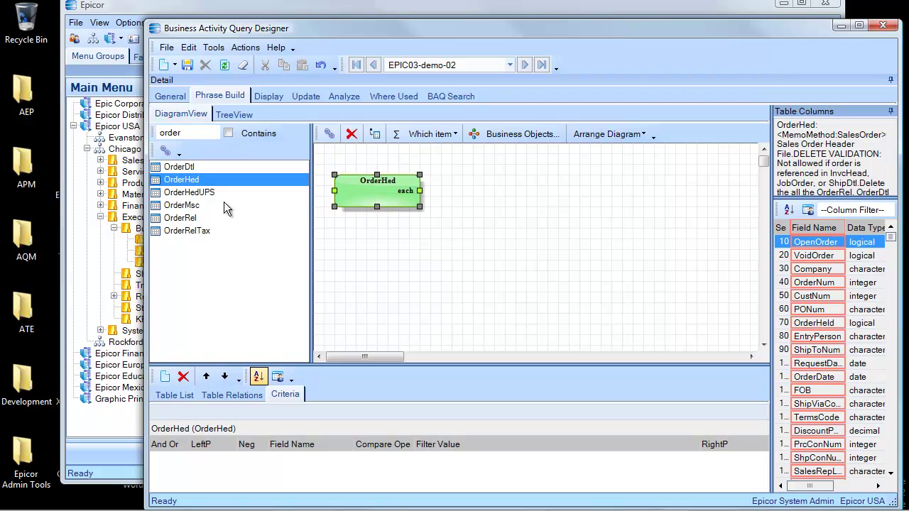
pyautogui.moveTo(183, 168); pyautogui.dragTo(500, 193)
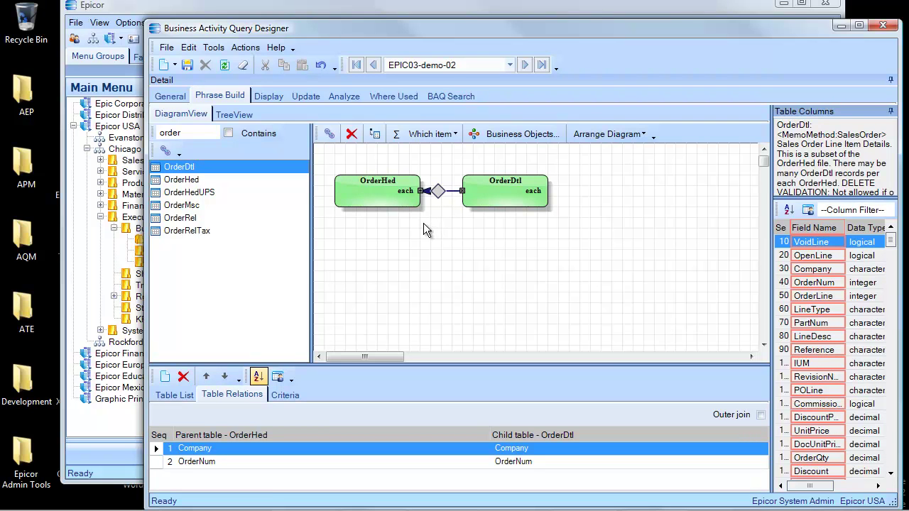
# Filter the table list by "ud" and place the UD05 table below OrderHed in the diagram
pyautogui.click(199, 133)
pyautogui.press('BackSpace')
pyautogui.press('BackSpace')
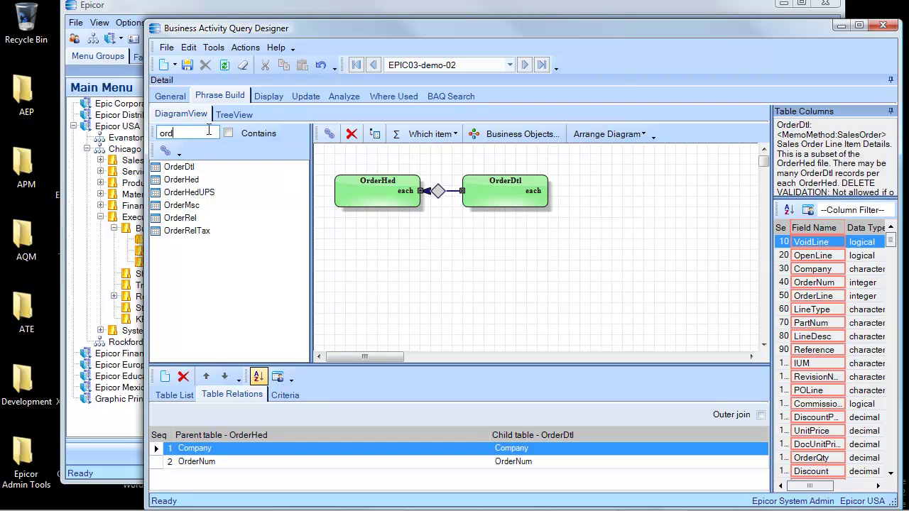
pyautogui.press('BackSpace')
pyautogui.press('BackSpace')
pyautogui.press('BackSpace')
pyautogui.write('ud')
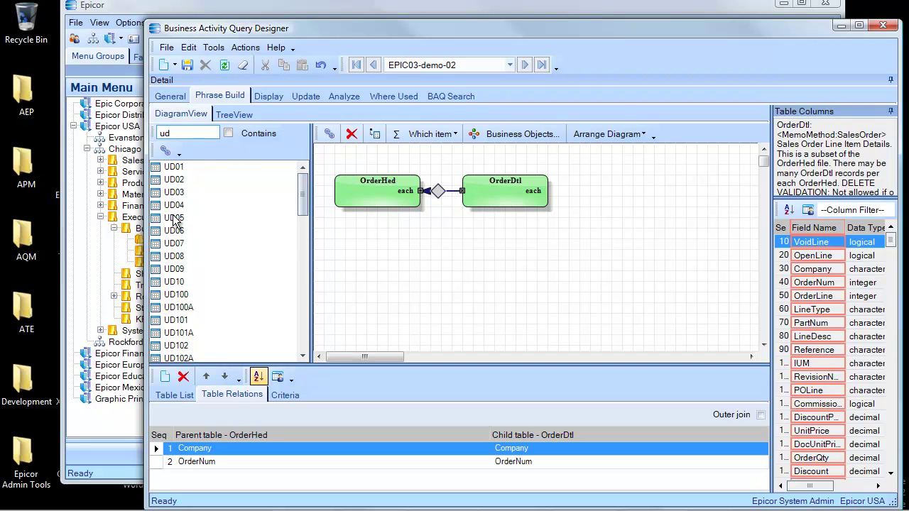
pyautogui.moveTo(174, 217); pyautogui.dragTo(375, 264)
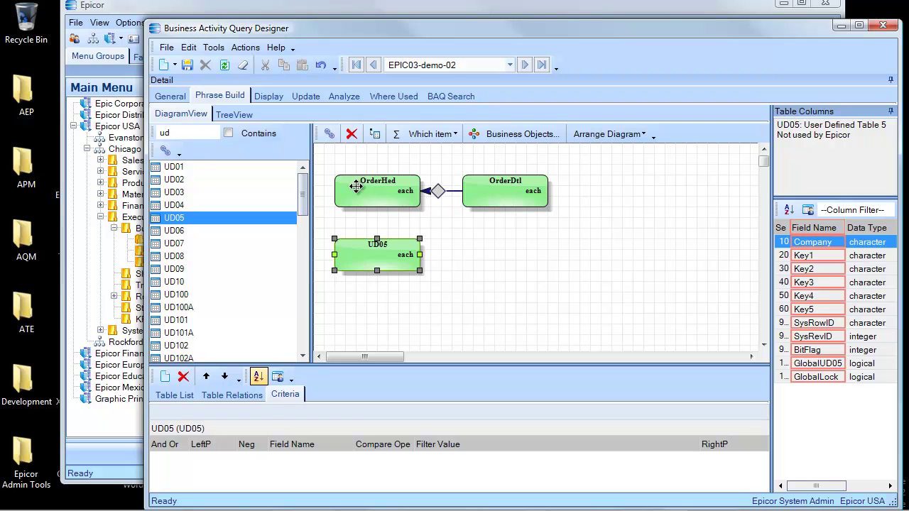
# Link OrderHed and UD05 in the diagram and reverse the relation so that OrderHed is the parent table
pyautogui.click(329, 135)
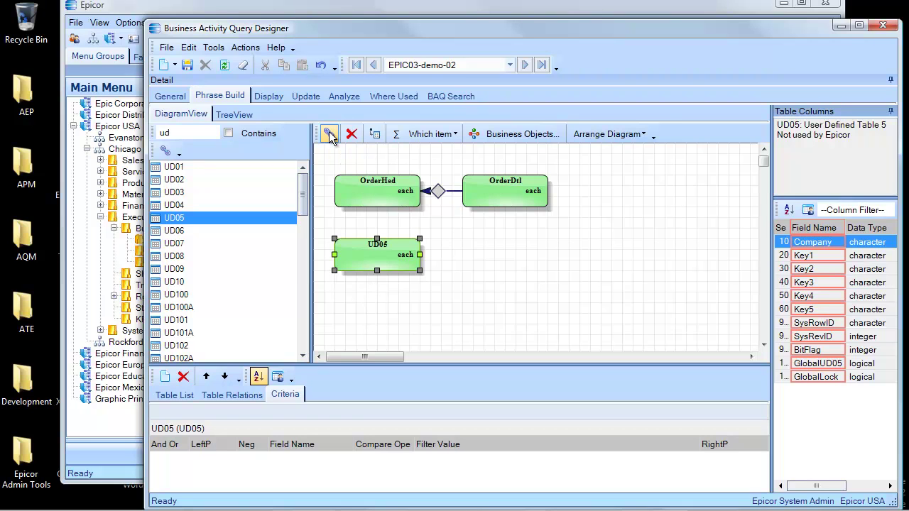
pyautogui.moveTo(369, 185); pyautogui.dragTo(372, 253)
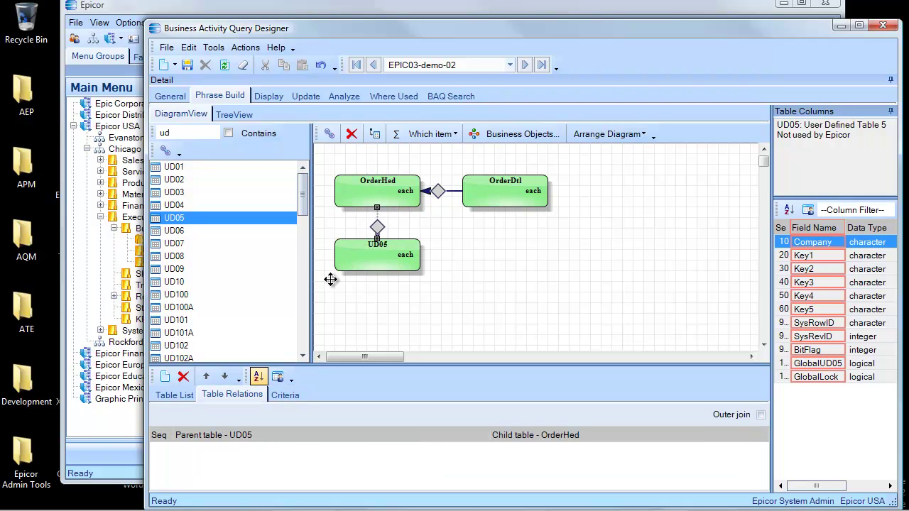
pyautogui.click(181, 395)
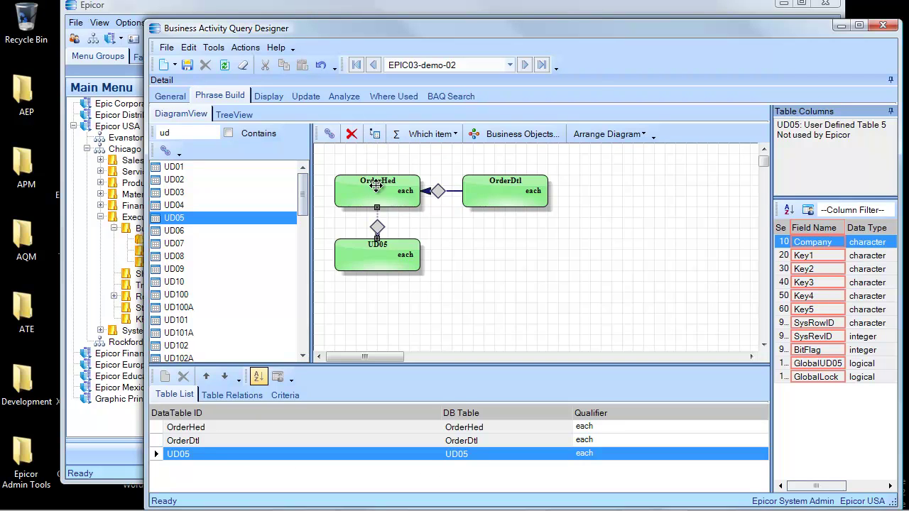
pyautogui.click(374, 136)
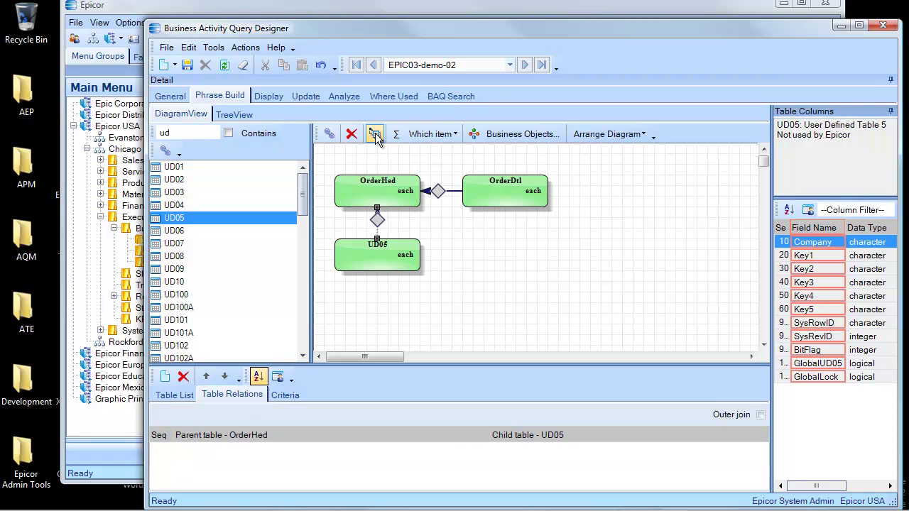
pyautogui.click(183, 397)
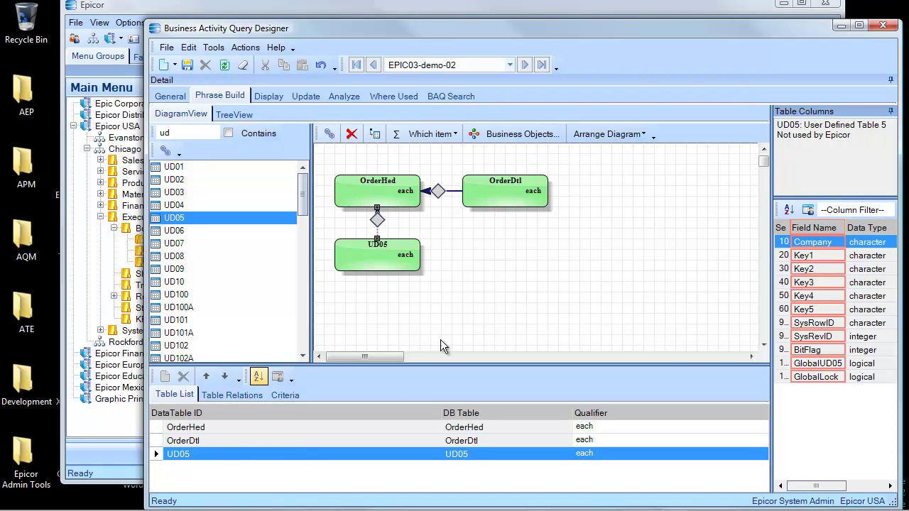
pyautogui.click(245, 394)
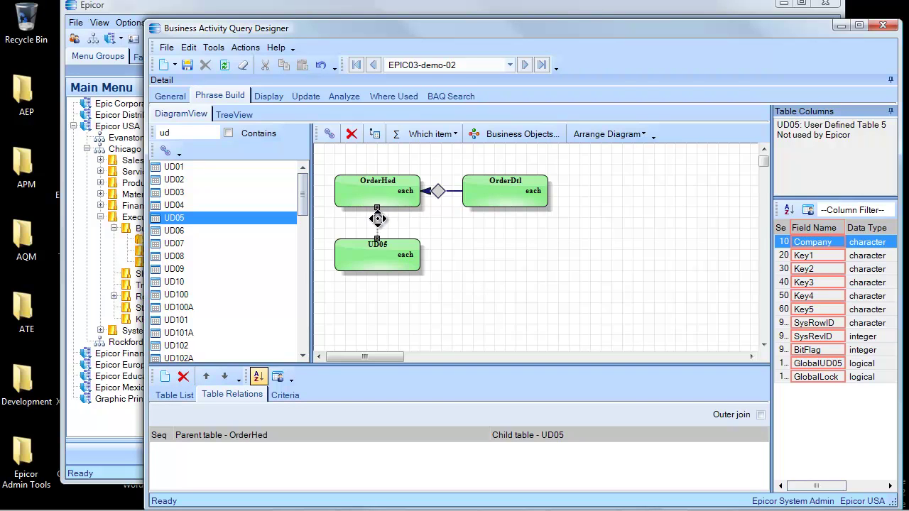
# Add a relation row between OrderHed and UD05 that matches Company to Company
pyautogui.click(165, 377)
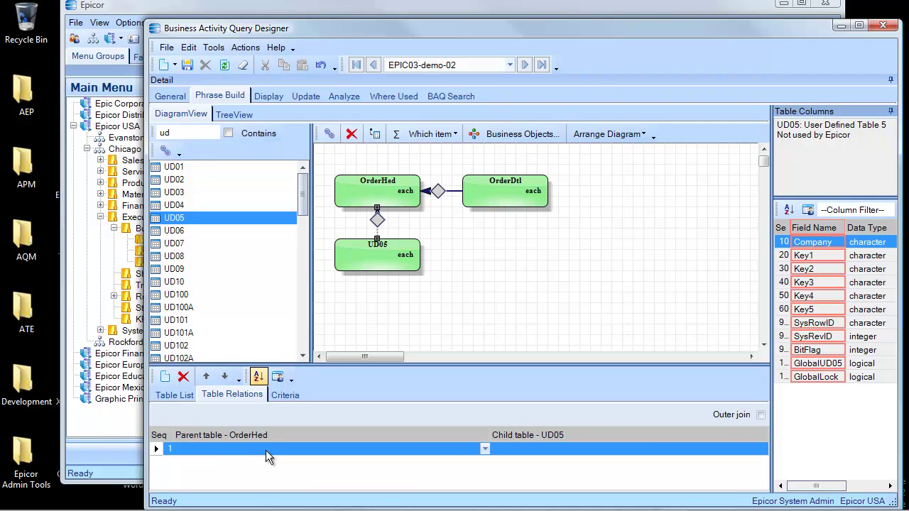
pyautogui.click(455, 448)
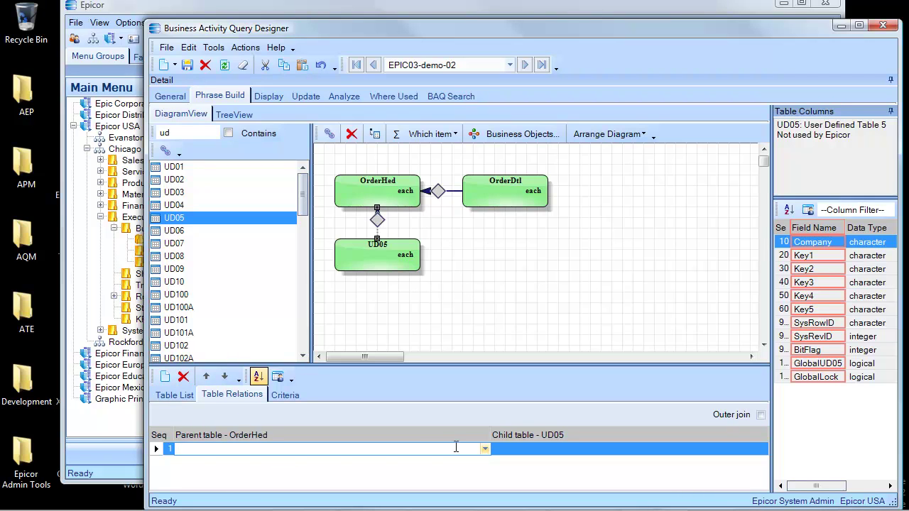
pyautogui.write('Comp')
pyautogui.press('Return')
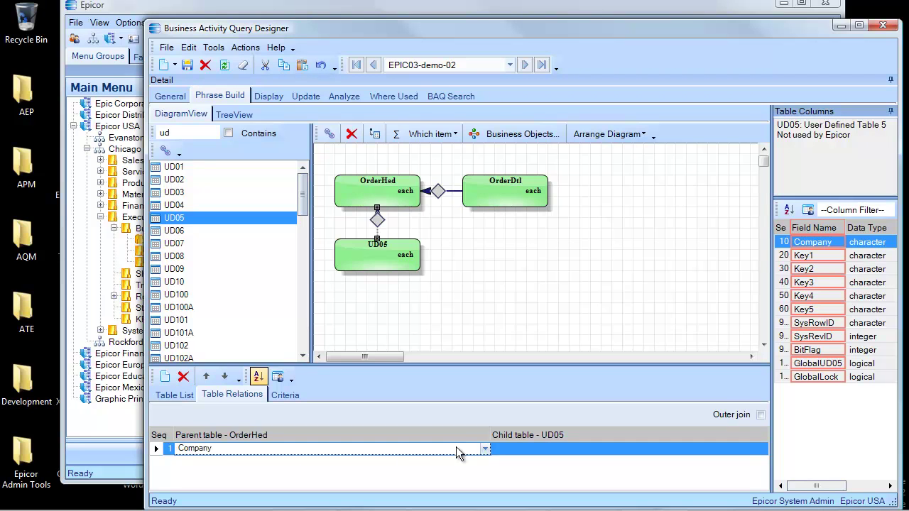
pyautogui.write('Company')
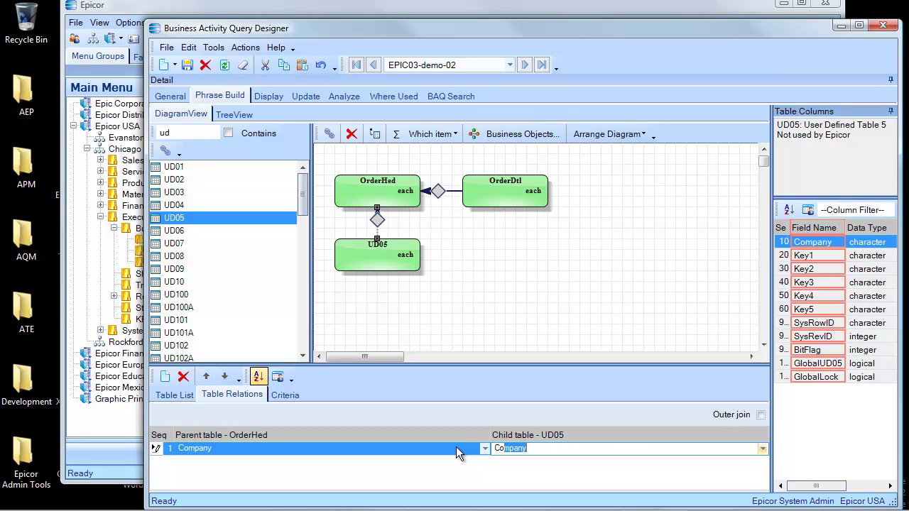
pyautogui.press('Return')
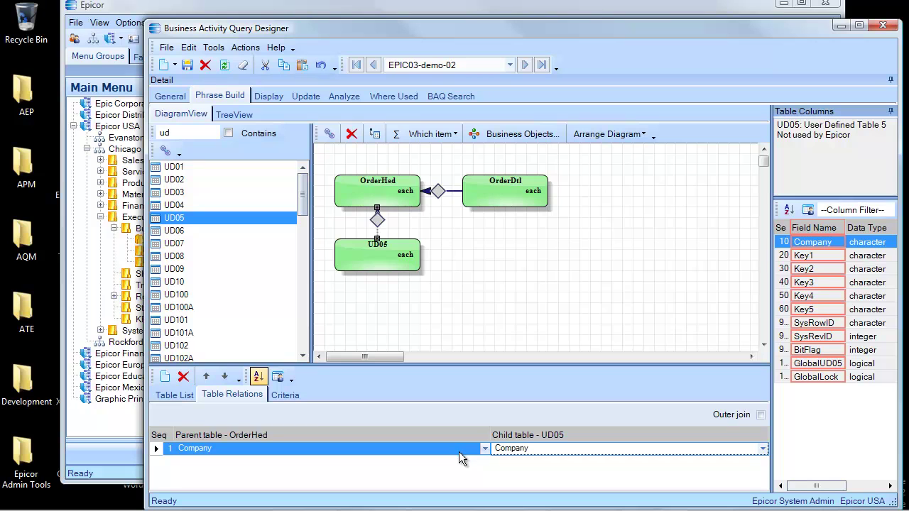
# Add a second relation row matching OrderNum of OrderHed to Key1 of UD05, and save the query
pyautogui.click(165, 377)
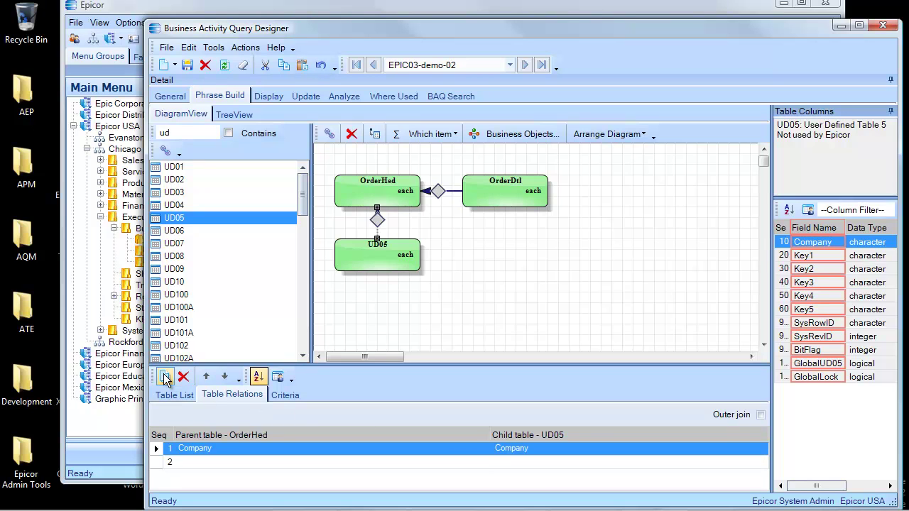
pyautogui.click(304, 463)
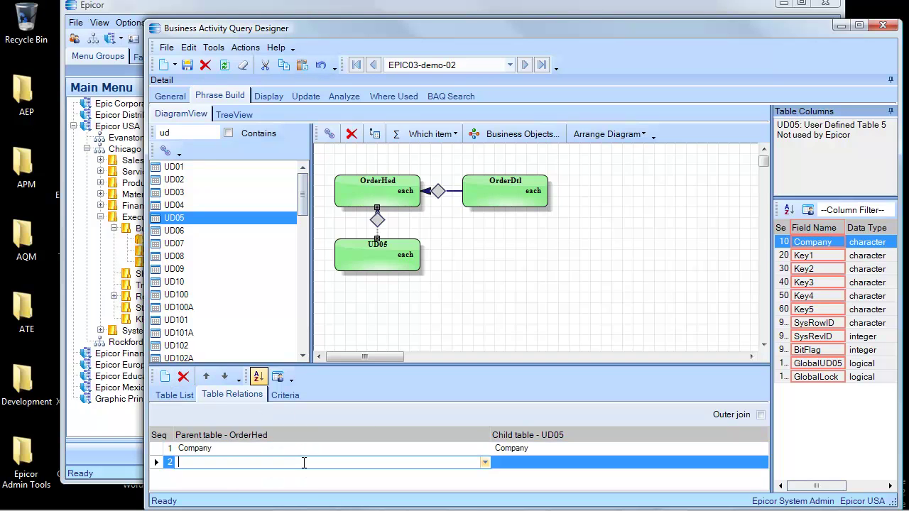
pyautogui.write('OrderNum')
pyautogui.press('Tab')
pyautogui.write('Key1')
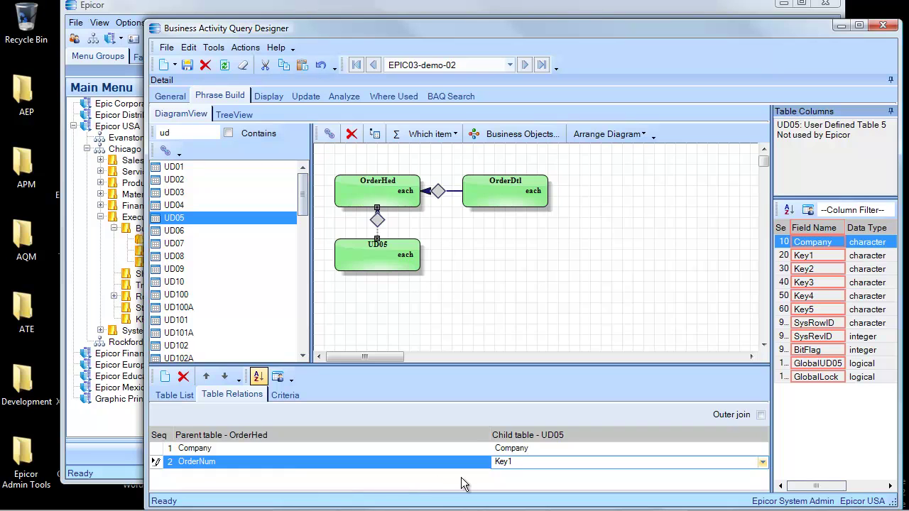
pyautogui.click(186, 64)
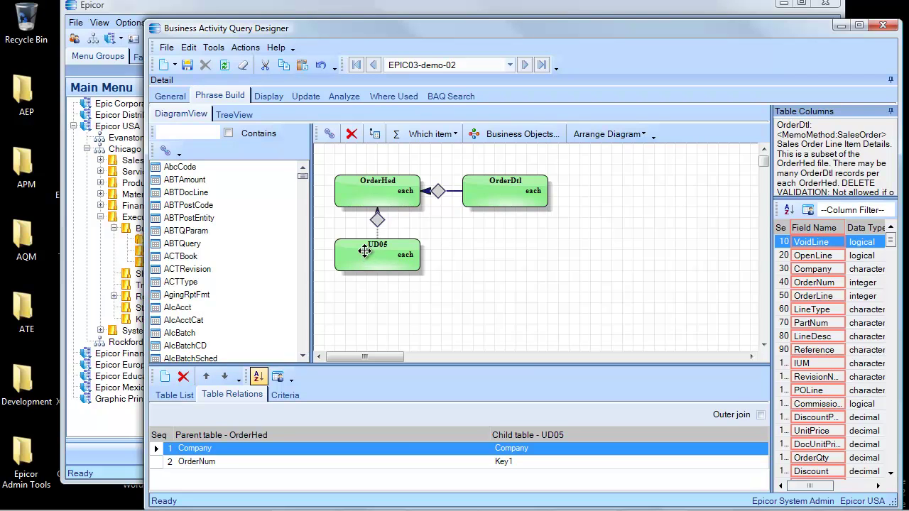
# Add OrderNum, OrderDate and TermsCode from OrderHed to the query's display columns
pyautogui.click(271, 97)
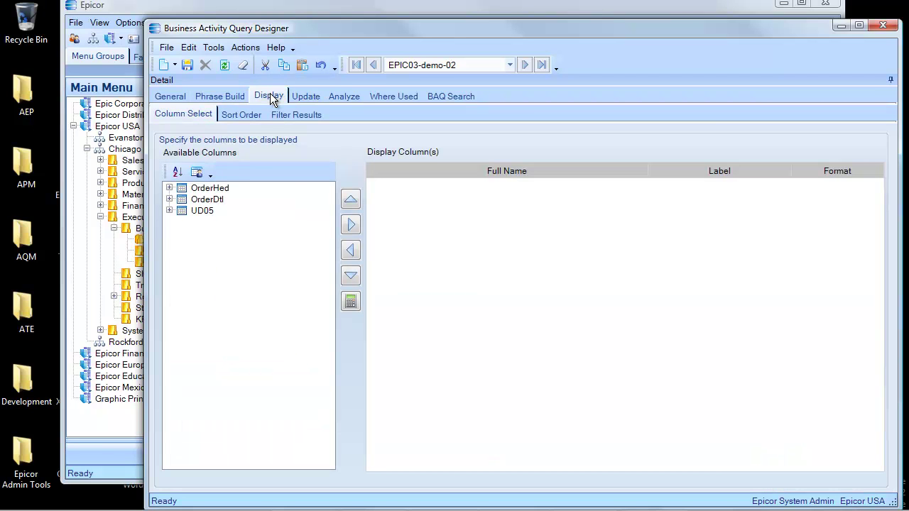
pyautogui.click(169, 188)
pyautogui.doubleClick(236, 234)
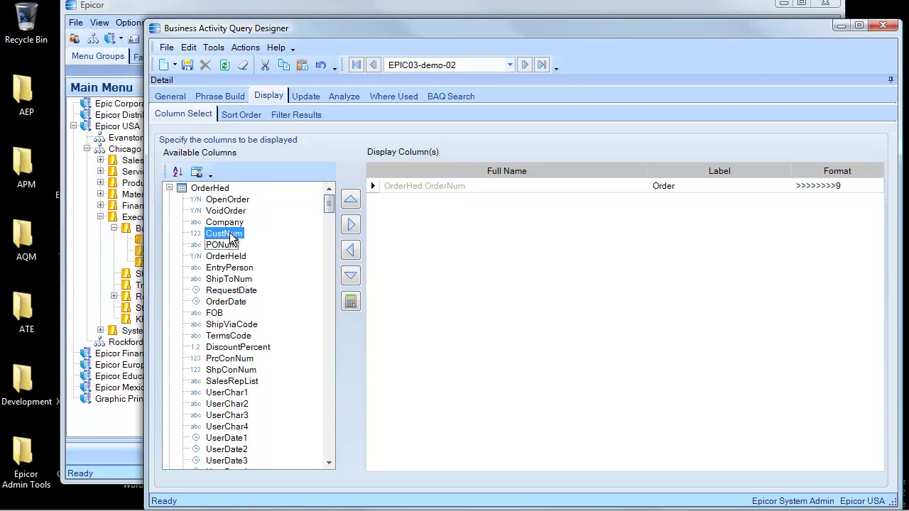
pyautogui.click(236, 303)
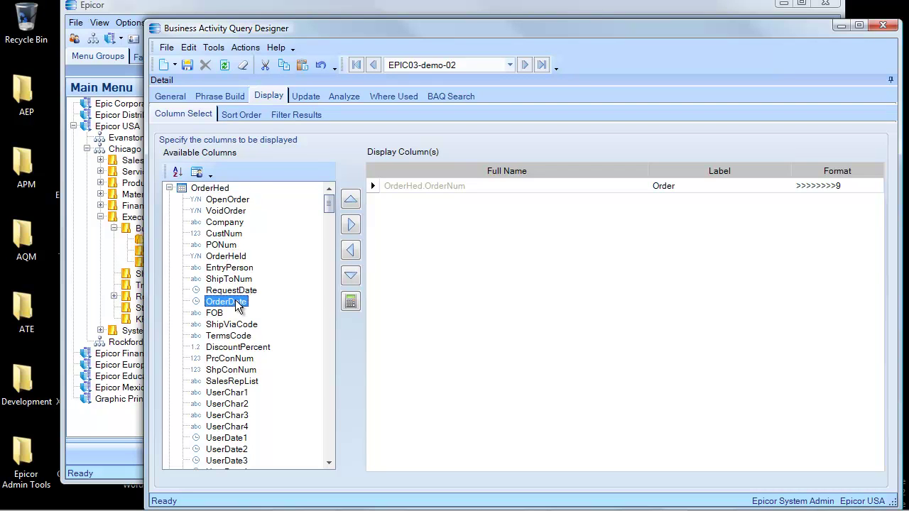
pyautogui.doubleClick(237, 303)
pyautogui.doubleClick(228, 325)
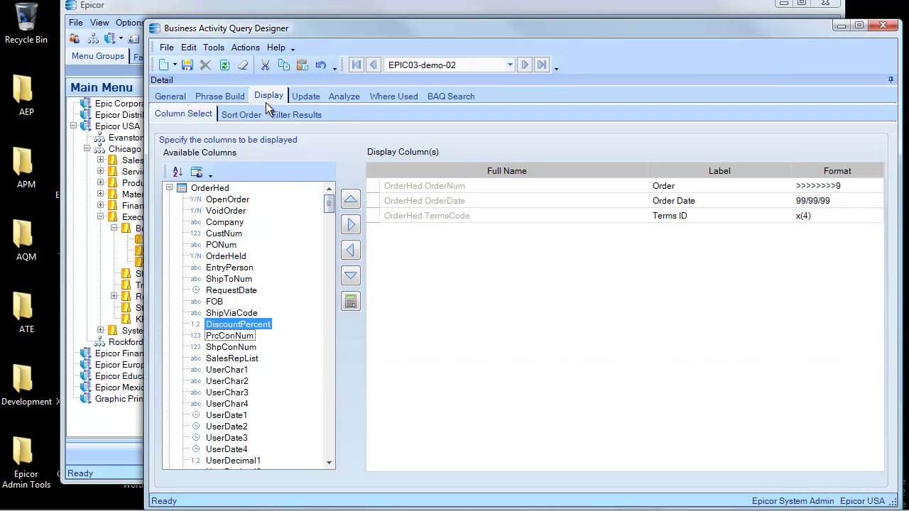
# Add OrderLine, PartNum, LineDesc, IUM, UnitPrice and OrderQty from OrderDtl to the display columns and save the query
pyautogui.click(168, 188)
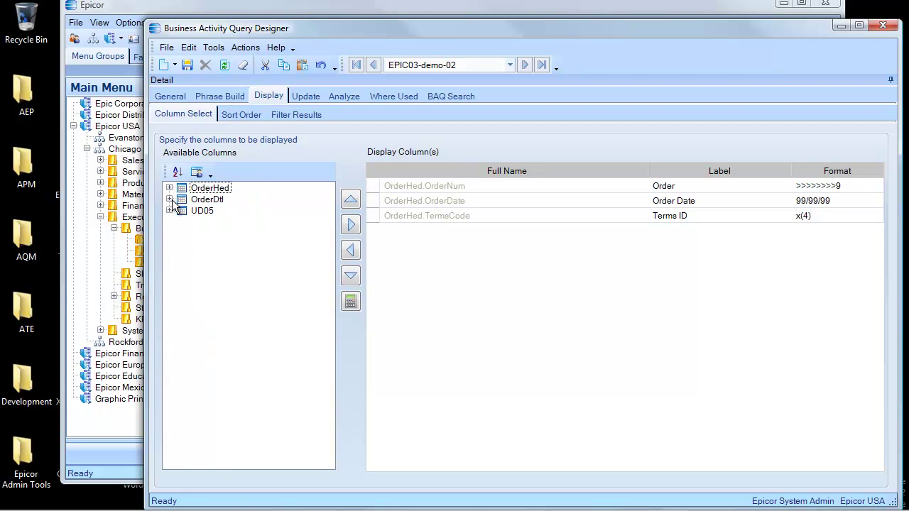
pyautogui.click(169, 199)
pyautogui.click(221, 257)
pyautogui.doubleClick(221, 257)
pyautogui.doubleClick(229, 269)
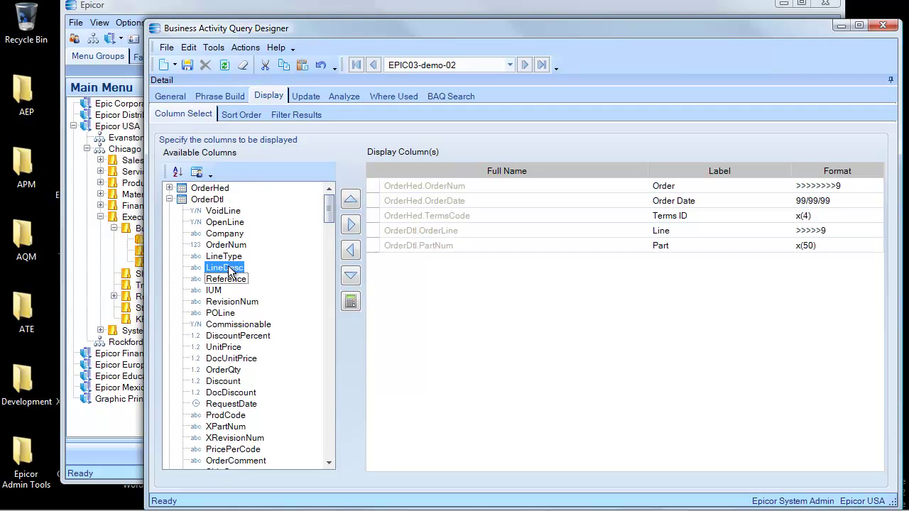
pyautogui.doubleClick(235, 268)
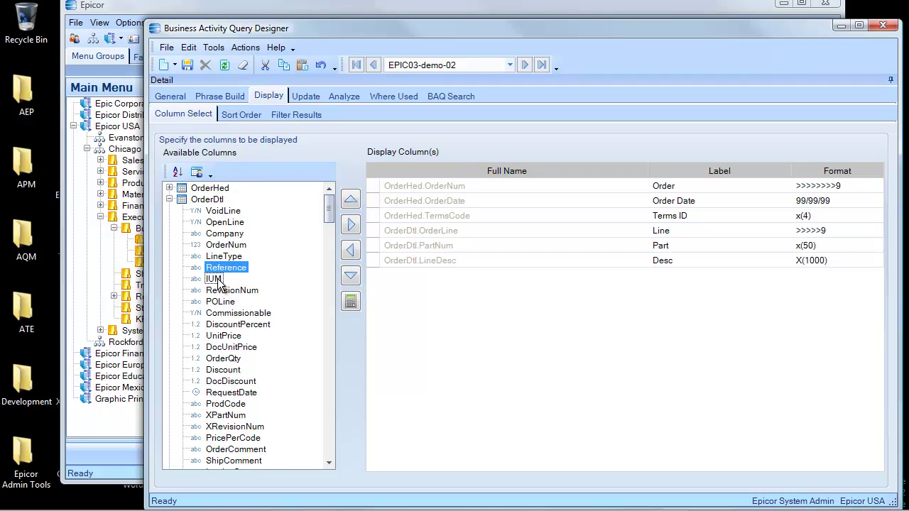
pyautogui.doubleClick(221, 279)
pyautogui.doubleClick(230, 326)
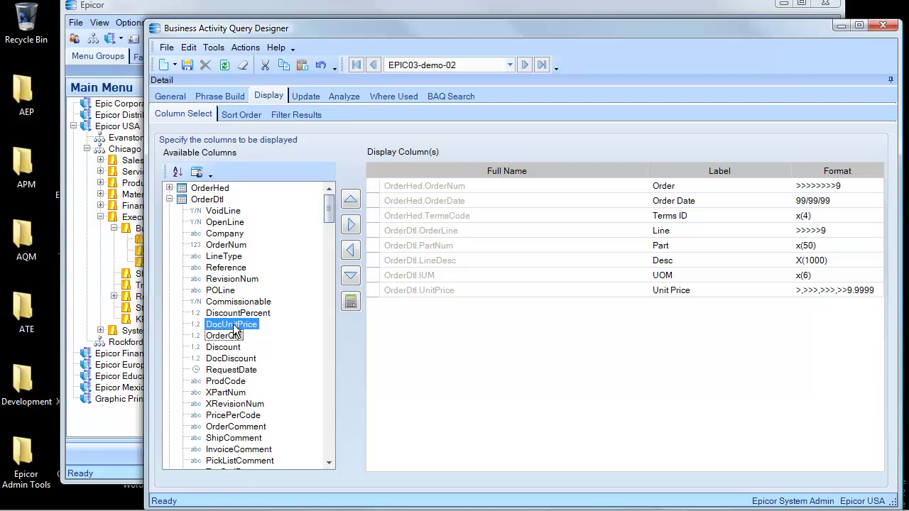
pyautogui.doubleClick(232, 338)
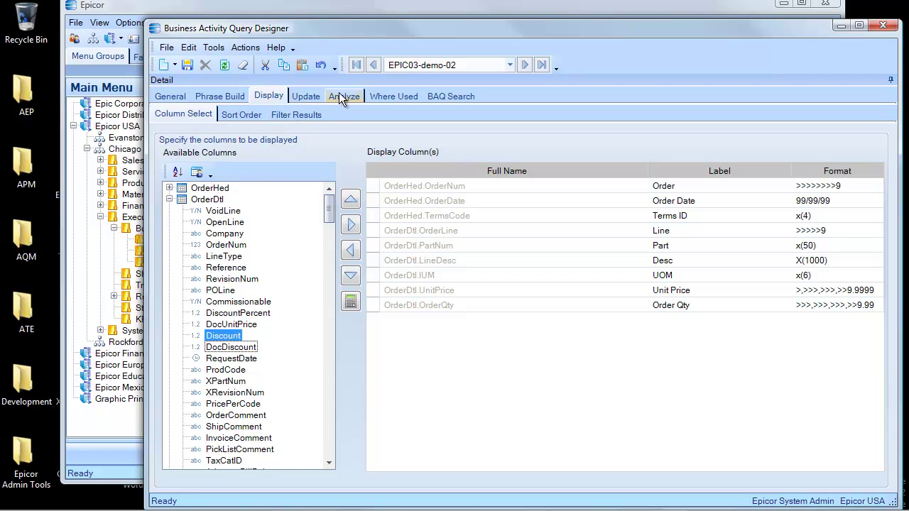
pyautogui.click(187, 65)
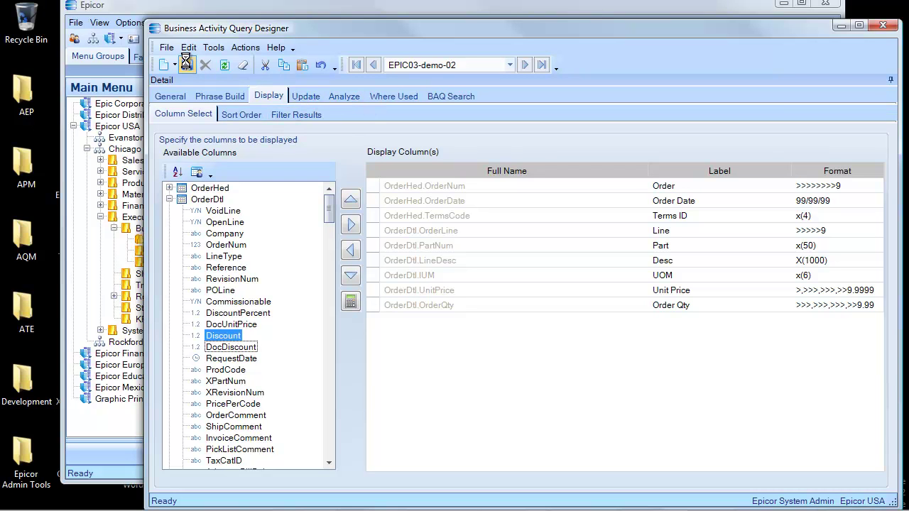
# Analyze the demo-02 query and run a test of its results
pyautogui.click(348, 94)
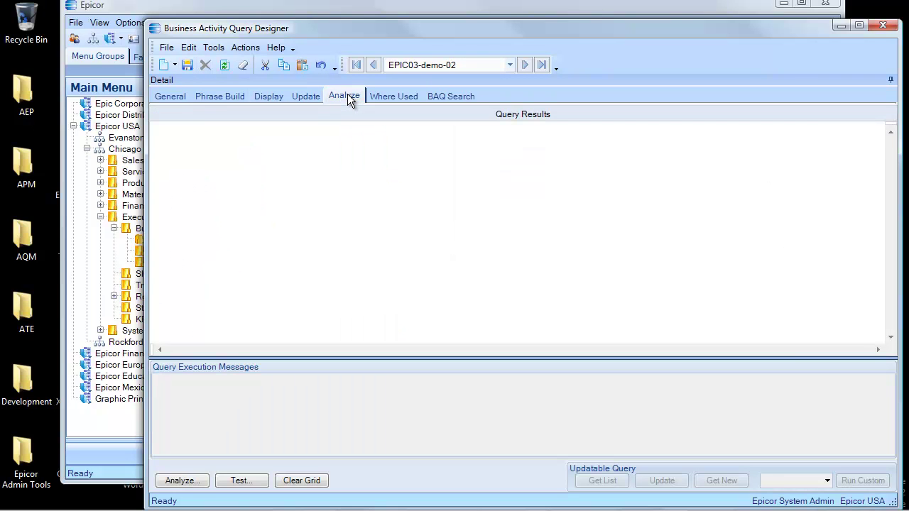
pyautogui.click(187, 481)
pyautogui.click(238, 481)
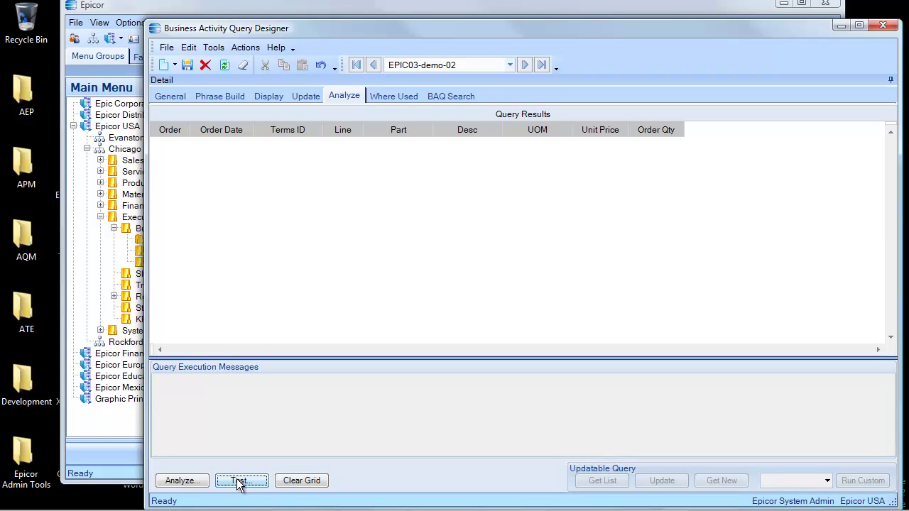
# Make the relation between OrderHed and UD05 an outer join and test the query again
pyautogui.click(220, 96)
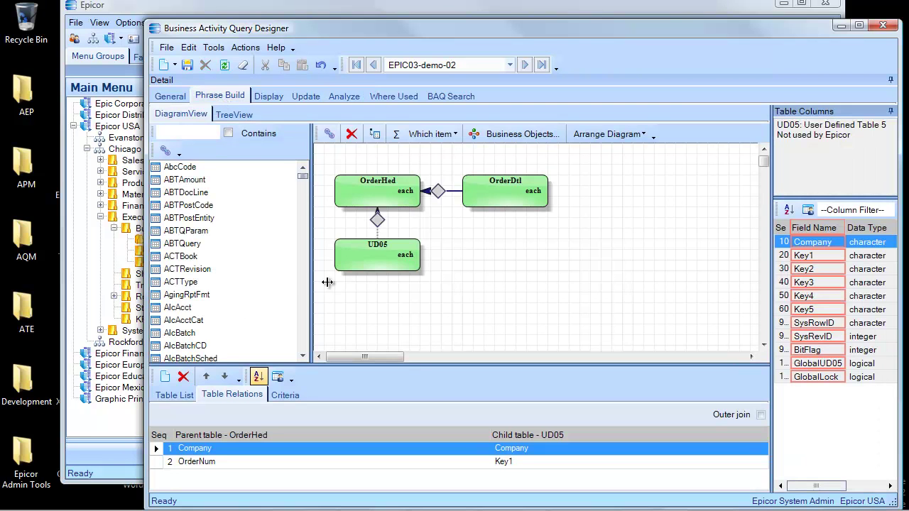
pyautogui.click(761, 416)
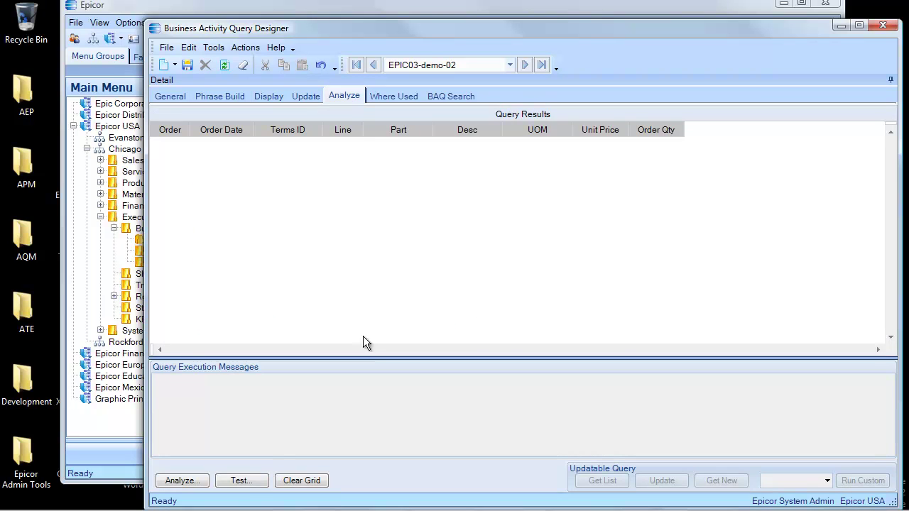
pyautogui.click(255, 481)
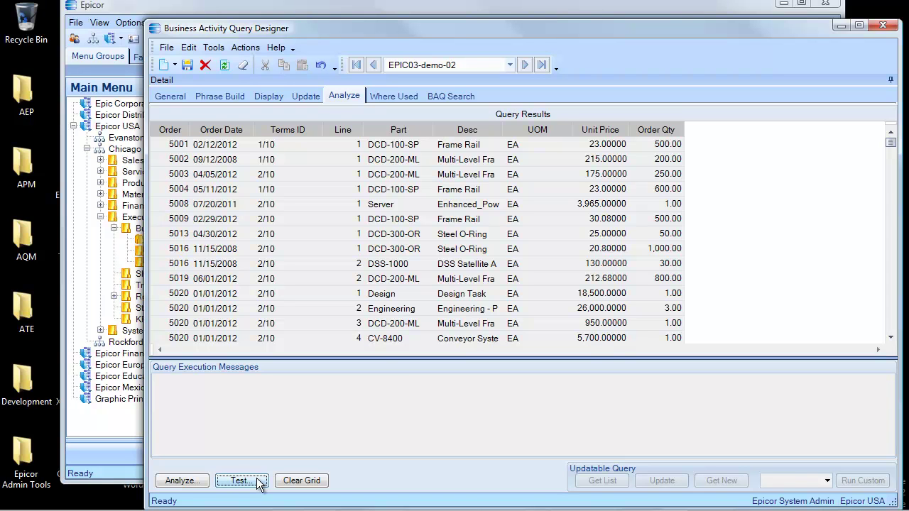
# Delete the UD05 table from the query diagram
pyautogui.click(221, 96)
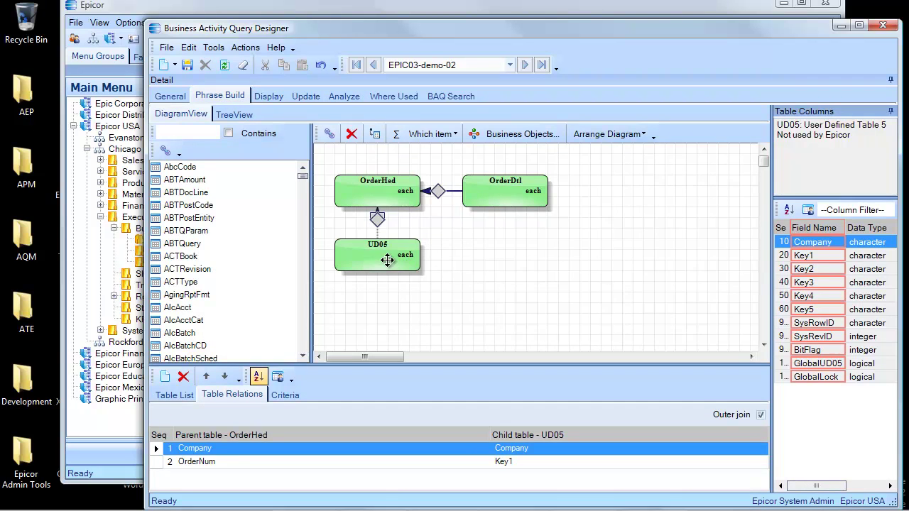
pyautogui.click(382, 257)
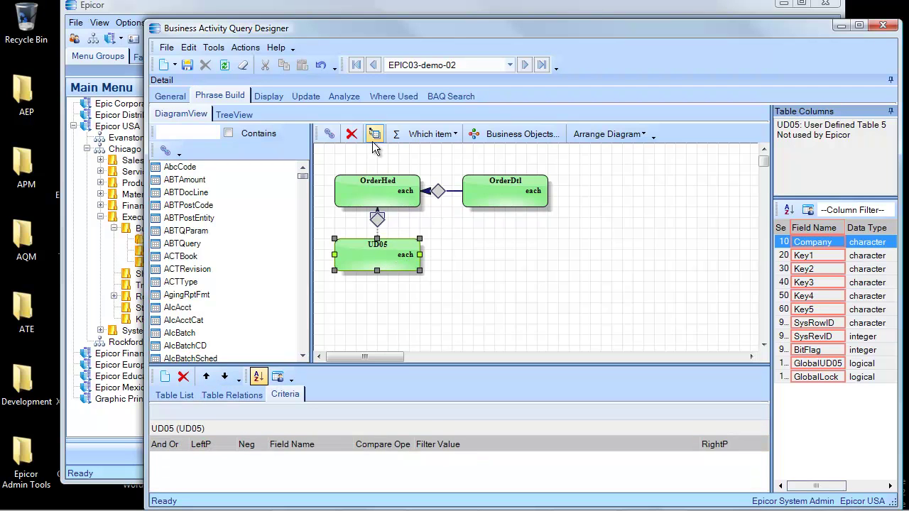
pyautogui.click(353, 136)
pyautogui.click(230, 205)
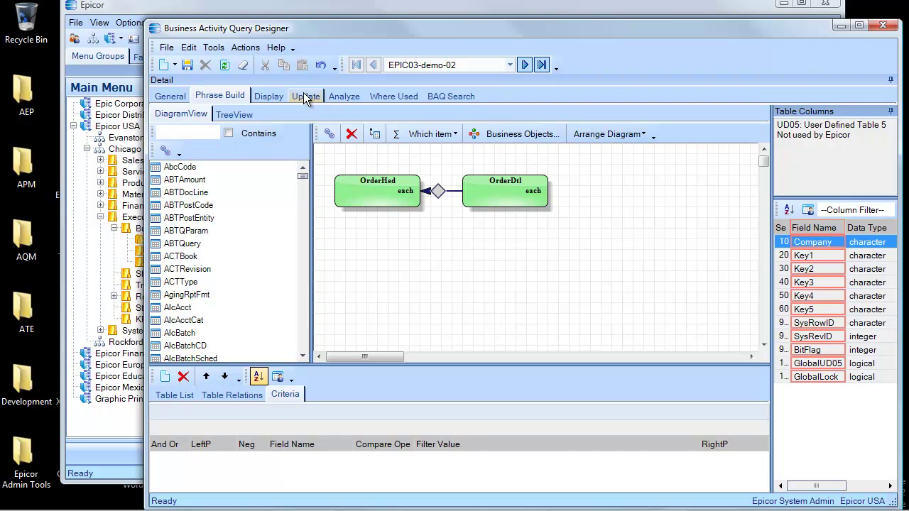
# Create a calculated field named ExtPrice with the Decimal data type
pyautogui.click(272, 95)
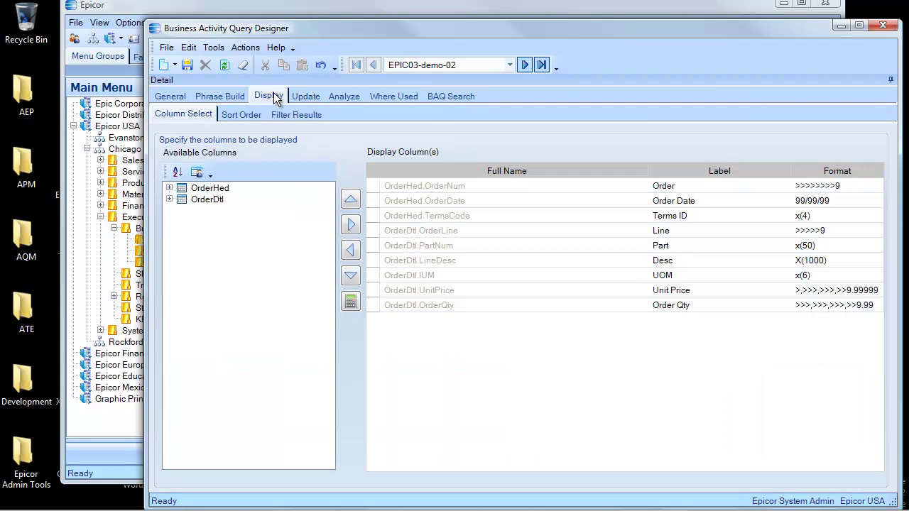
pyautogui.moveTo(446, 296)
pyautogui.moveTo(441, 312)
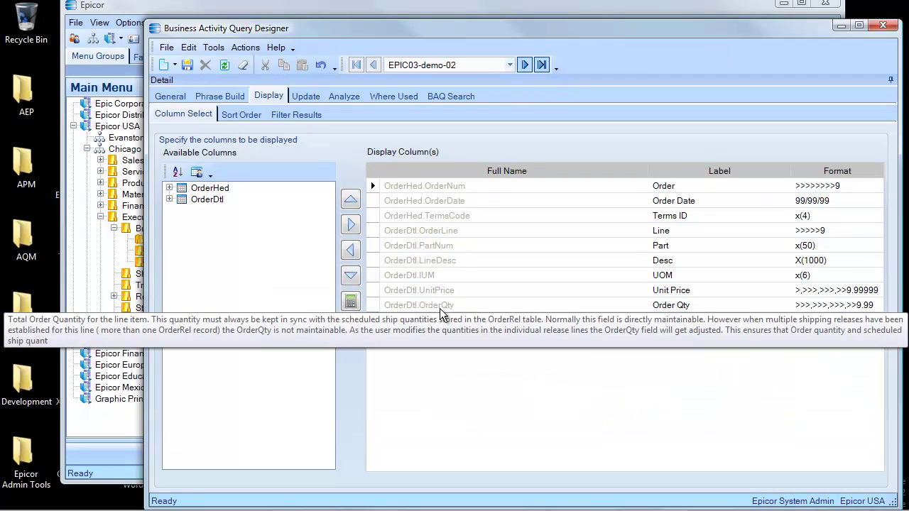
pyautogui.click(351, 303)
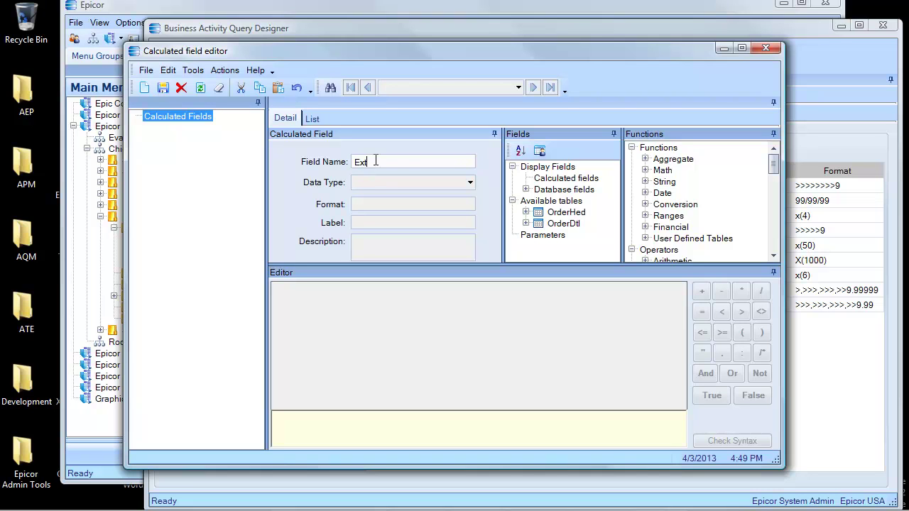
pyautogui.write('ExtPrice')
pyautogui.press('Tab')
pyautogui.click(468, 182)
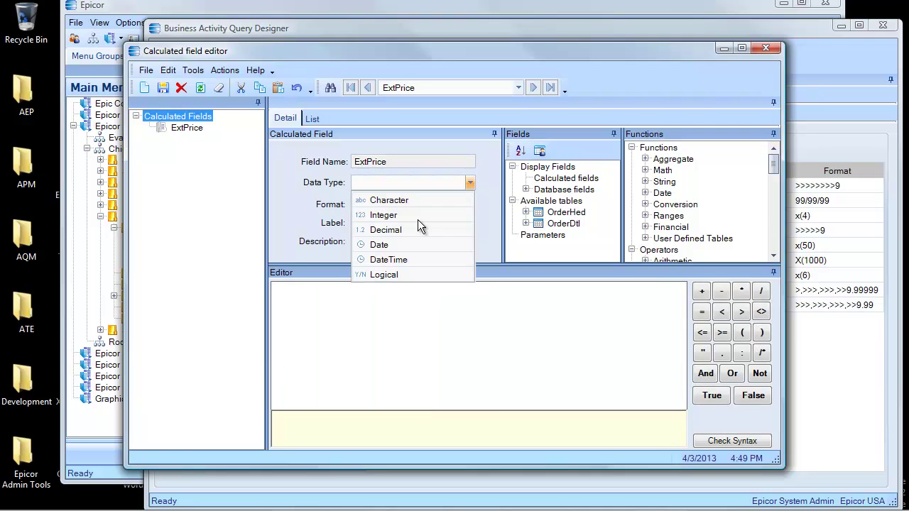
pyautogui.click(394, 229)
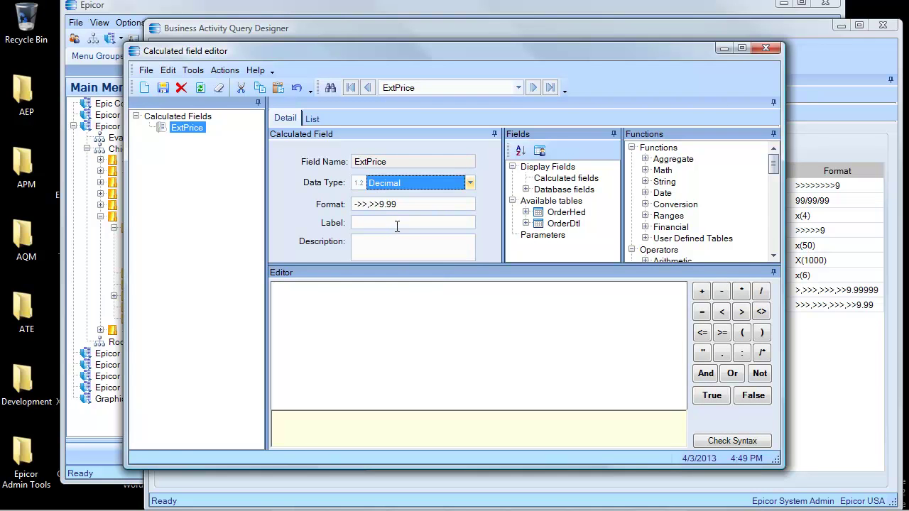
# Label the ExtPrice calculated field "Exd. Price"
pyautogui.click(392, 222)
pyautogui.write('Etd. Price')
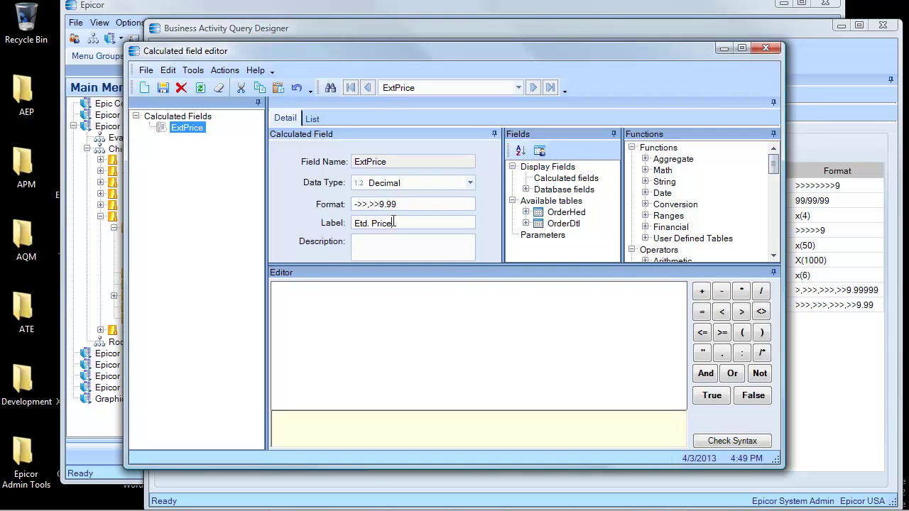
pyautogui.click(367, 223)
pyautogui.press('BackSpace')
pyautogui.press('Delete')
pyautogui.write('x')
# Define the ExtPrice expression as OrderDtl.OrderQty * OrderDtl.UnitPrice using the query's database fields, and check its syntax
pyautogui.click(526, 189)
pyautogui.click(526, 189)
pyautogui.click(526, 190)
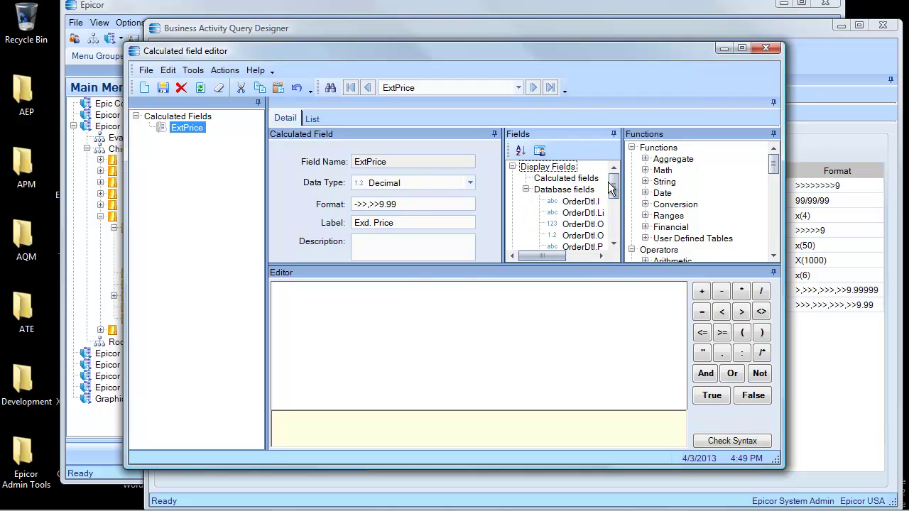
pyautogui.scroll(-1, 610, 188)
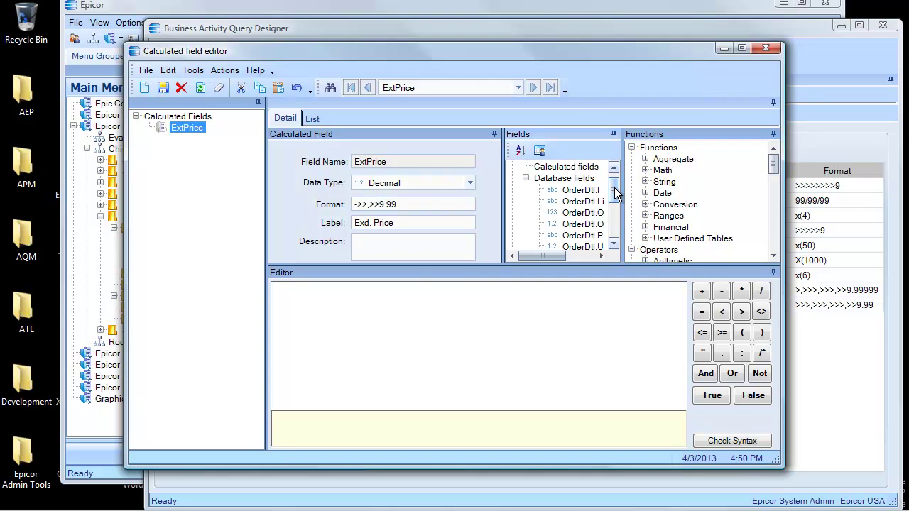
pyautogui.click(741, 48)
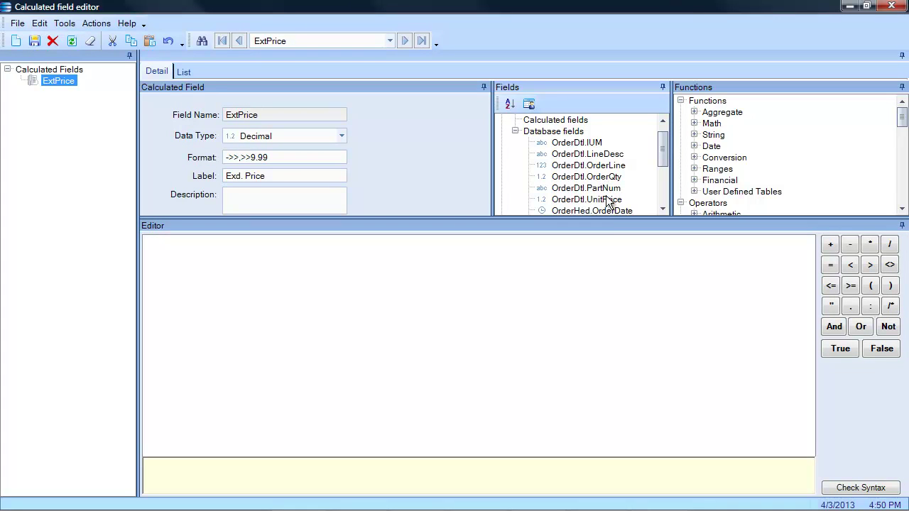
pyautogui.moveTo(607, 218); pyautogui.dragTo(609, 274)
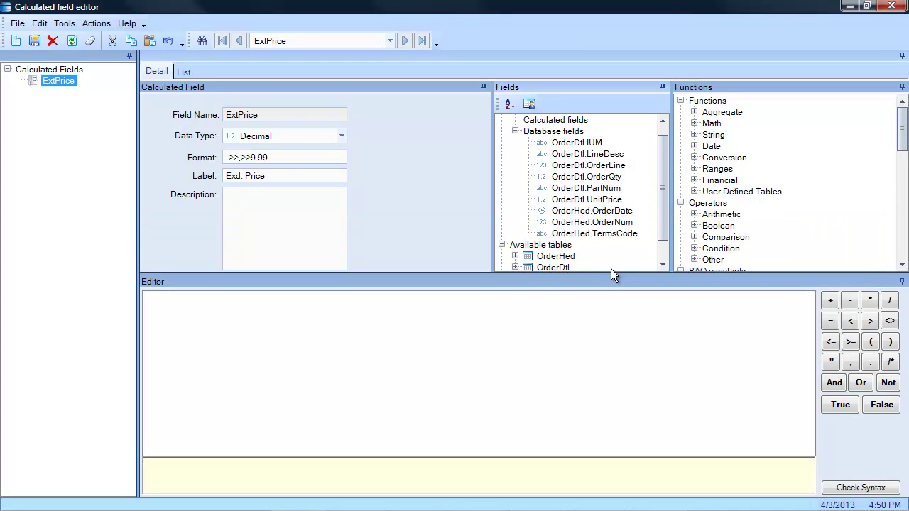
pyautogui.doubleClick(593, 180)
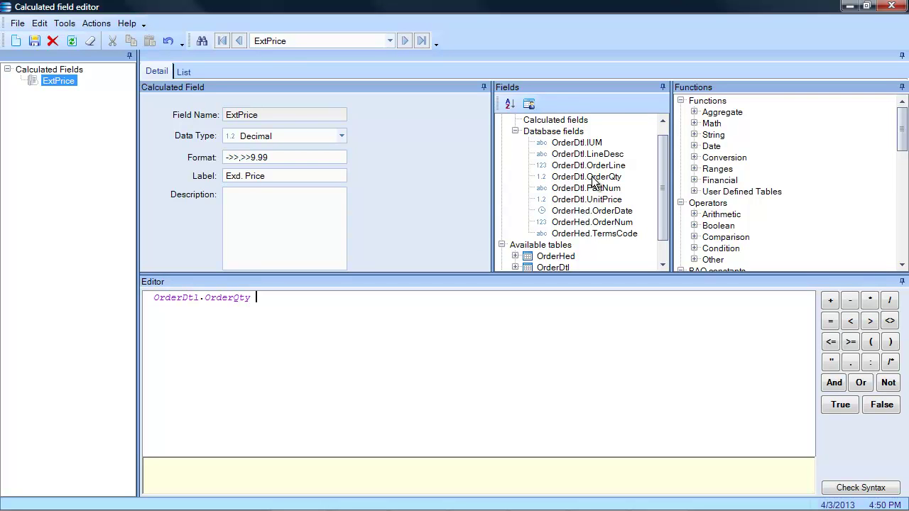
pyautogui.write('*')
pyautogui.doubleClick(593, 198)
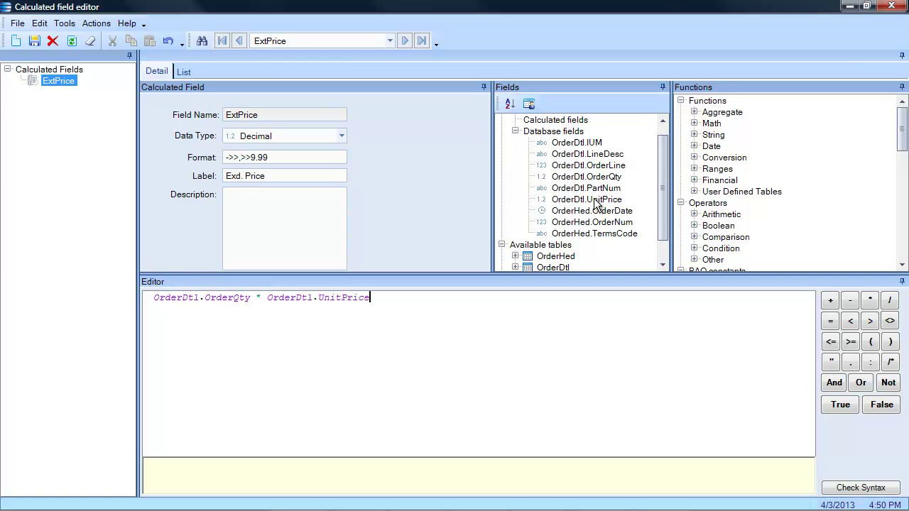
pyautogui.click(845, 490)
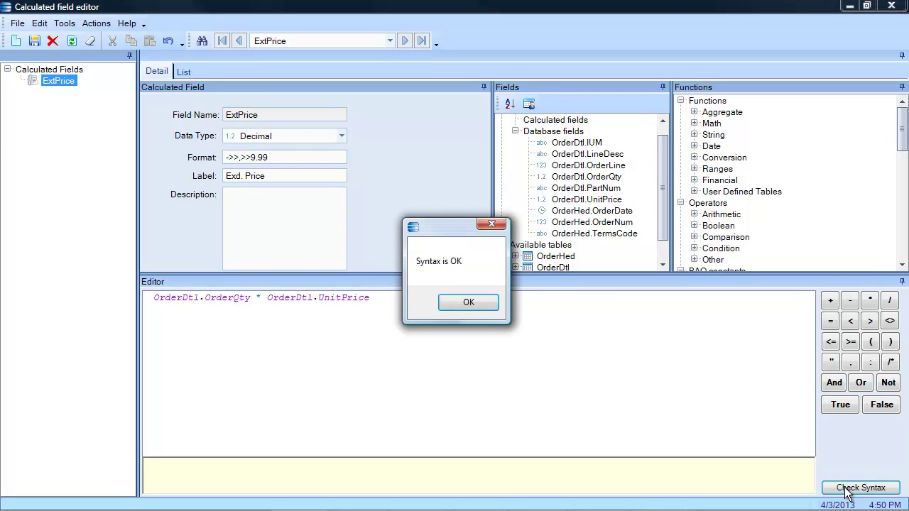
pyautogui.click(469, 304)
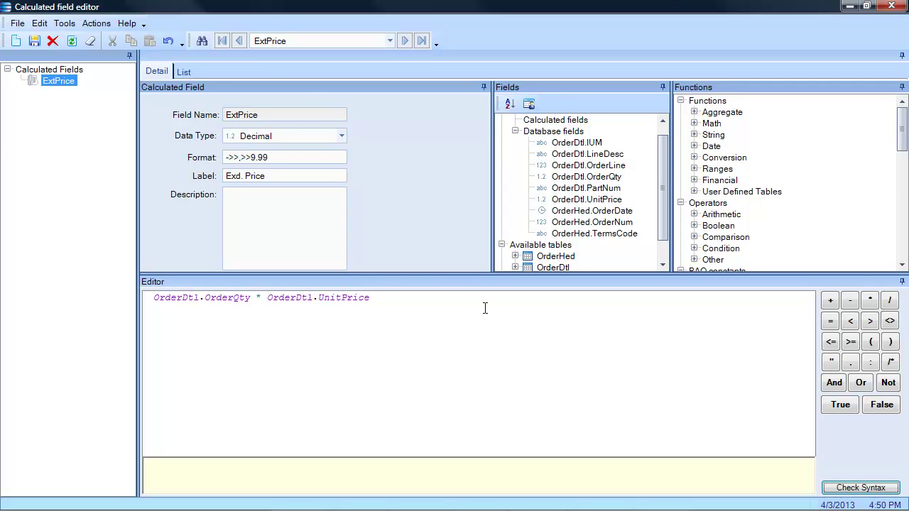
# Save the ExtPrice calculated field, close its editor, and test the query with the new column
pyautogui.click(34, 41)
pyautogui.click(891, 6)
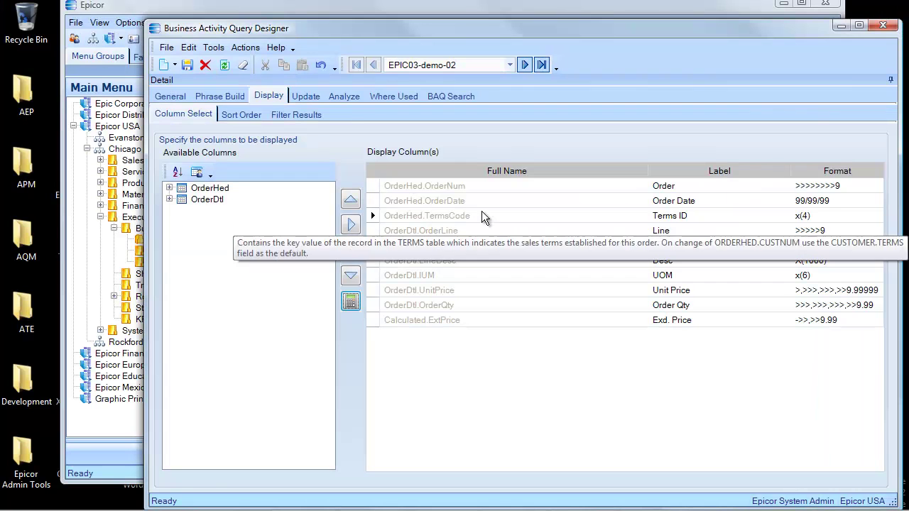
pyautogui.click(345, 98)
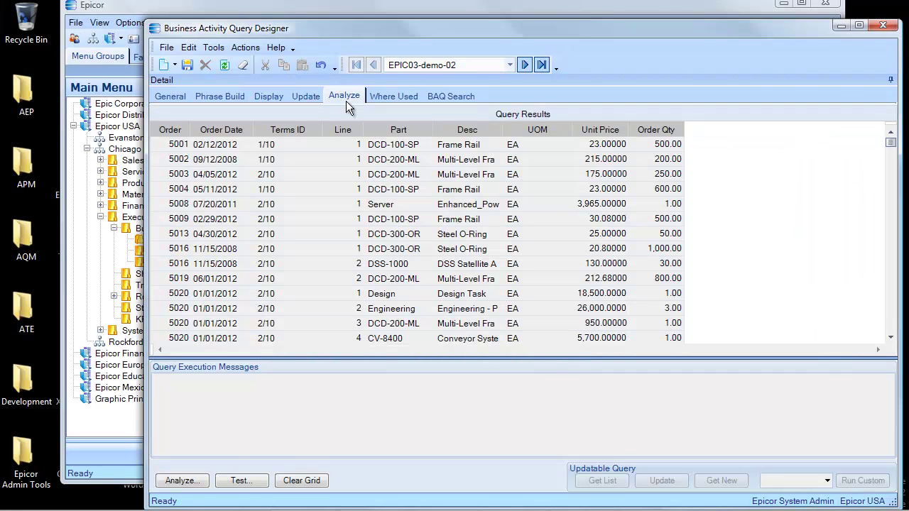
pyautogui.click(241, 481)
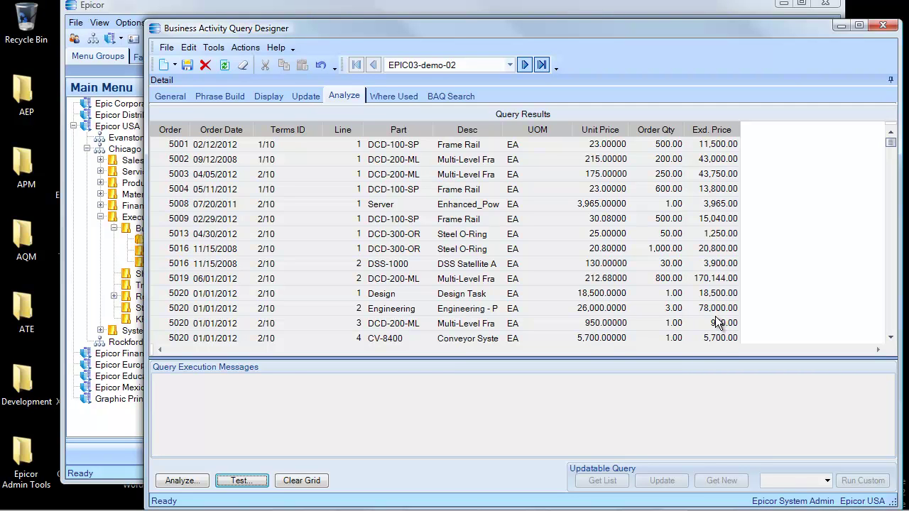
# Reopen the calculated field editor from the display columns and examine the available aggregate, string and date functions
pyautogui.click(263, 95)
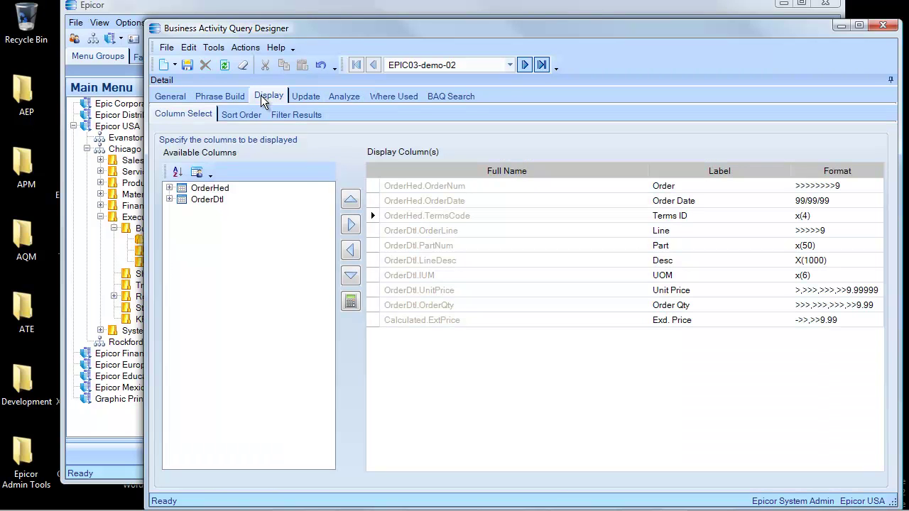
pyautogui.click(349, 302)
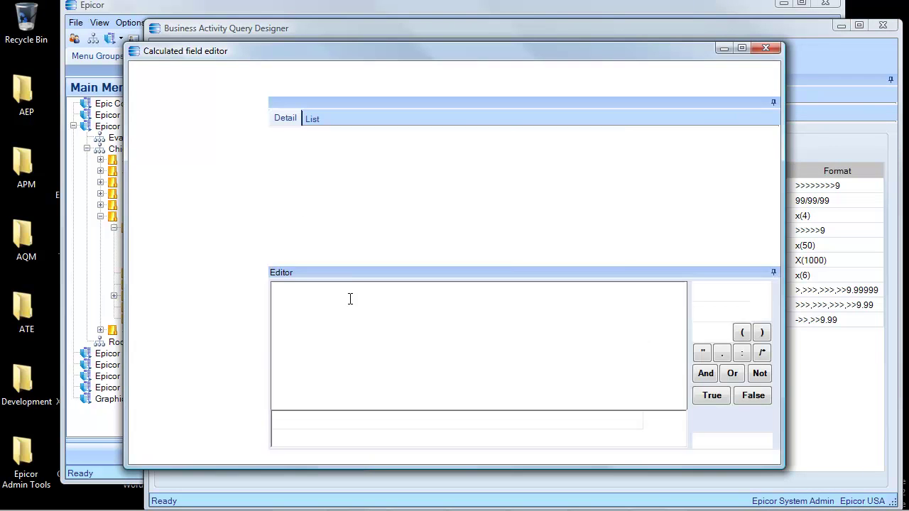
pyautogui.click(349, 300)
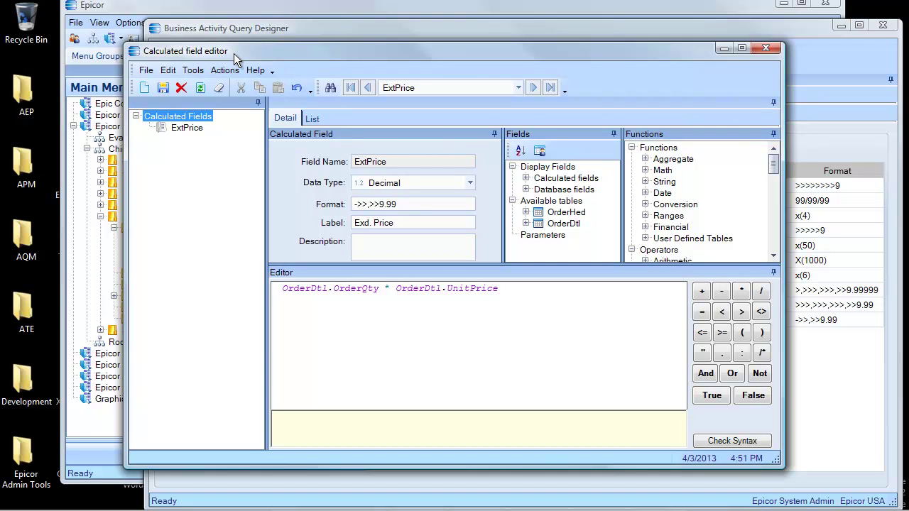
pyautogui.click(644, 159)
pyautogui.click(645, 238)
pyautogui.moveTo(777, 161); pyautogui.dragTo(773, 184)
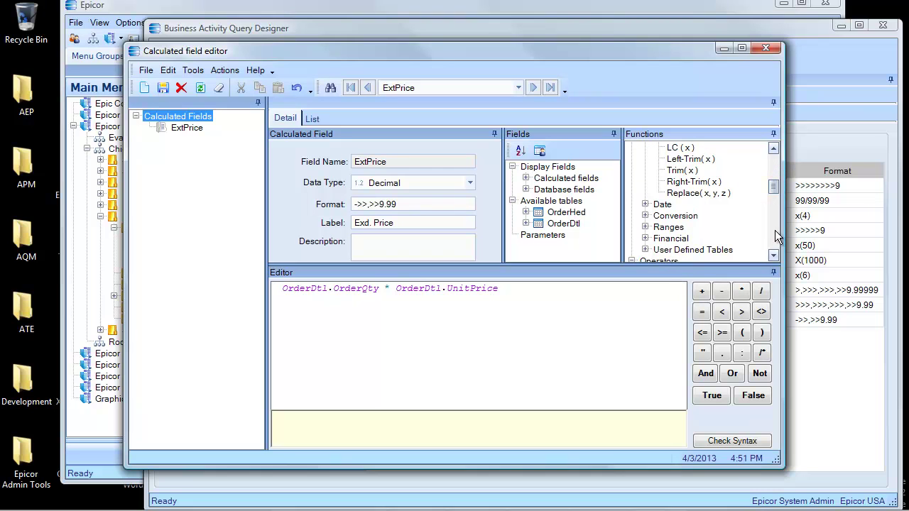
pyautogui.click(645, 205)
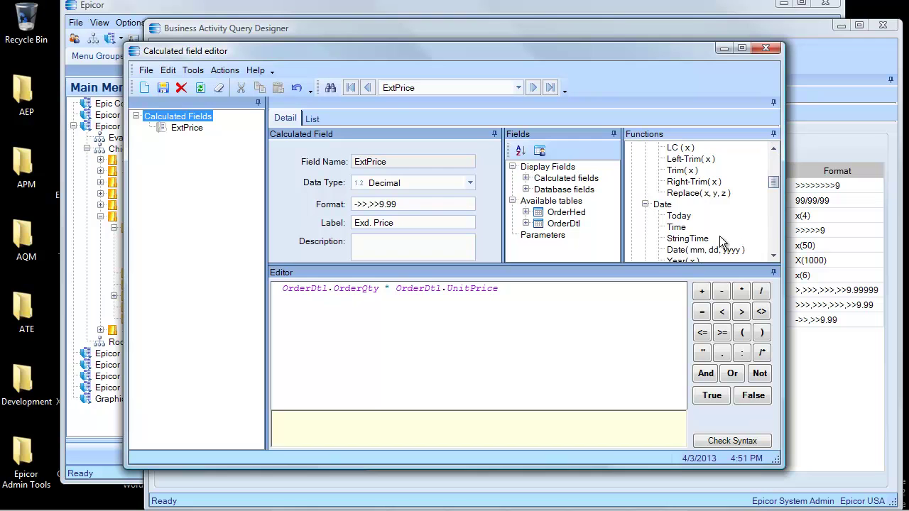
pyautogui.scroll(-5, 772, 252)
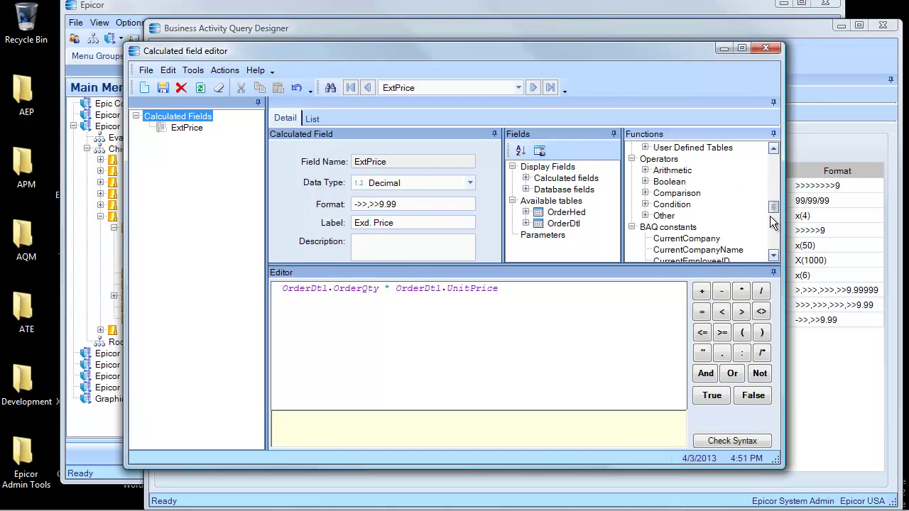
# Examine the comparison and condition operators and the BAQ constants available for calculated field expressions
pyautogui.click(645, 193)
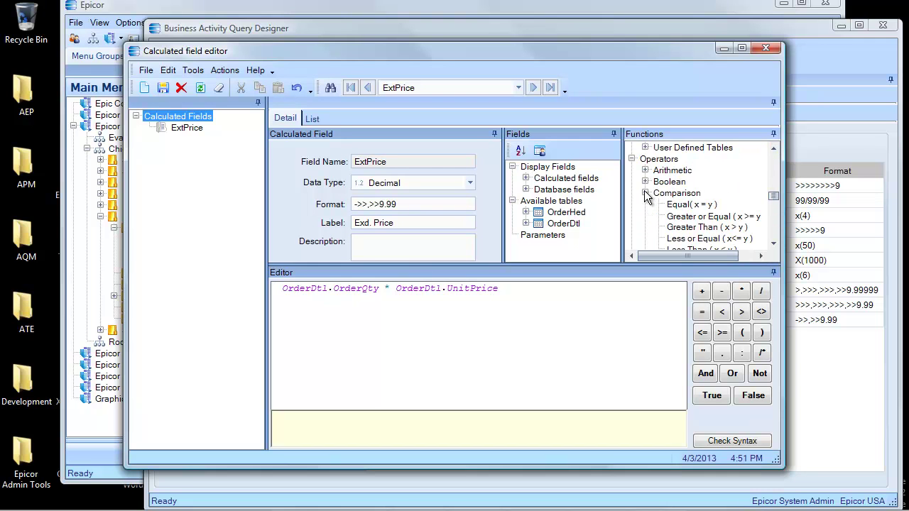
pyautogui.click(773, 243)
pyautogui.click(773, 245)
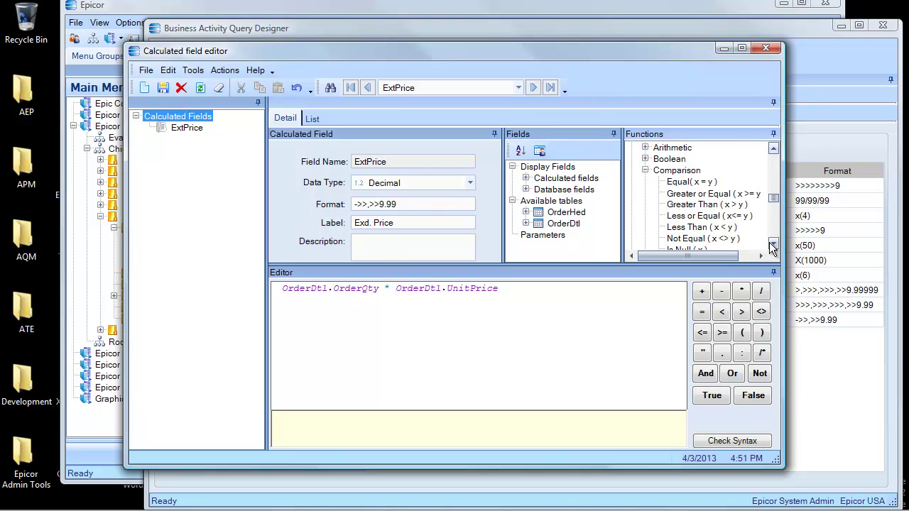
pyautogui.scroll(-1, 772, 245)
pyautogui.click(646, 227)
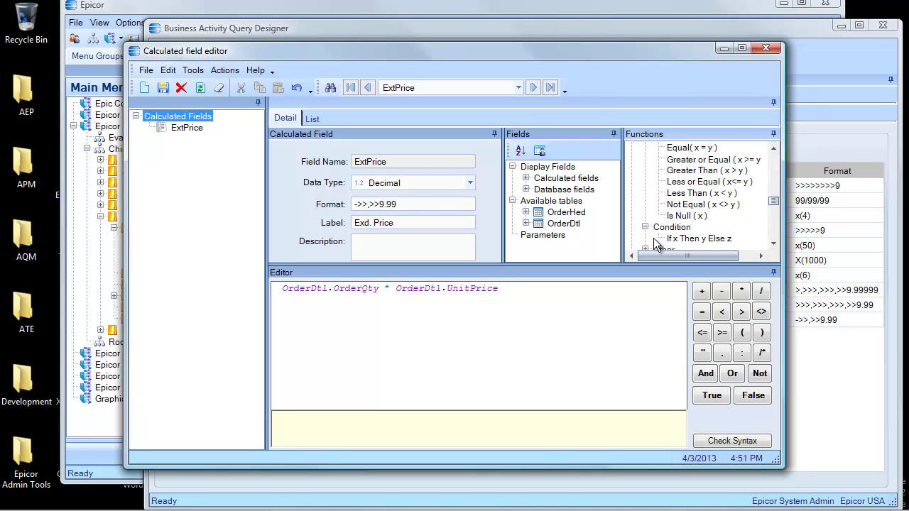
pyautogui.click(773, 244)
pyautogui.click(774, 244)
pyautogui.click(773, 245)
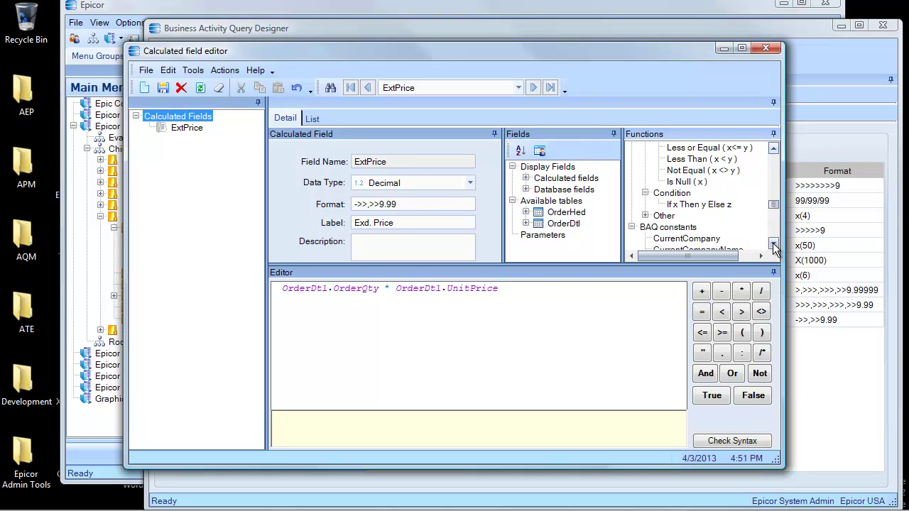
pyautogui.click(773, 245)
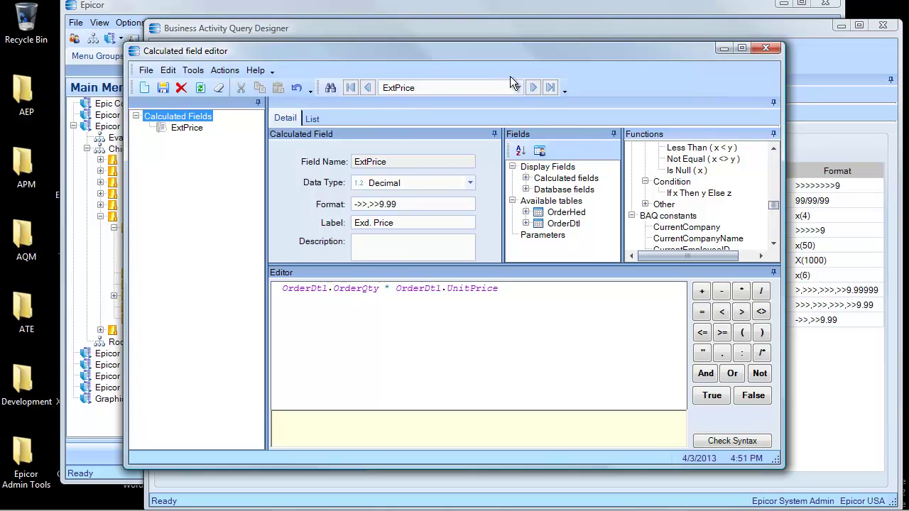
# Close the calculated field editor and save the demo-02 query
pyautogui.click(765, 49)
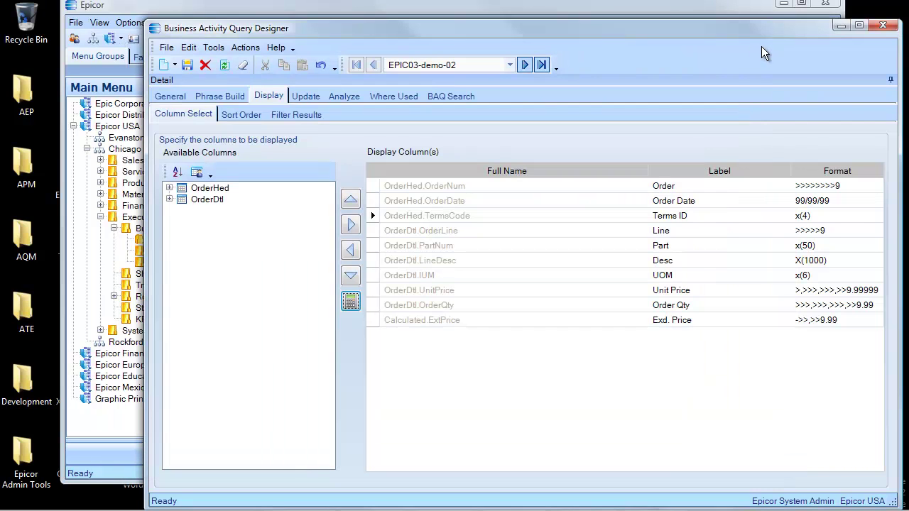
pyautogui.click(187, 65)
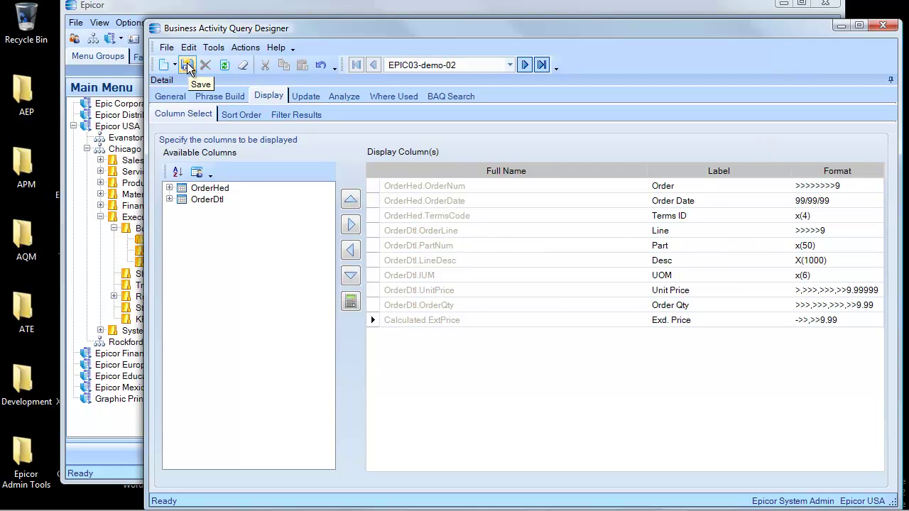
pyautogui.click(166, 99)
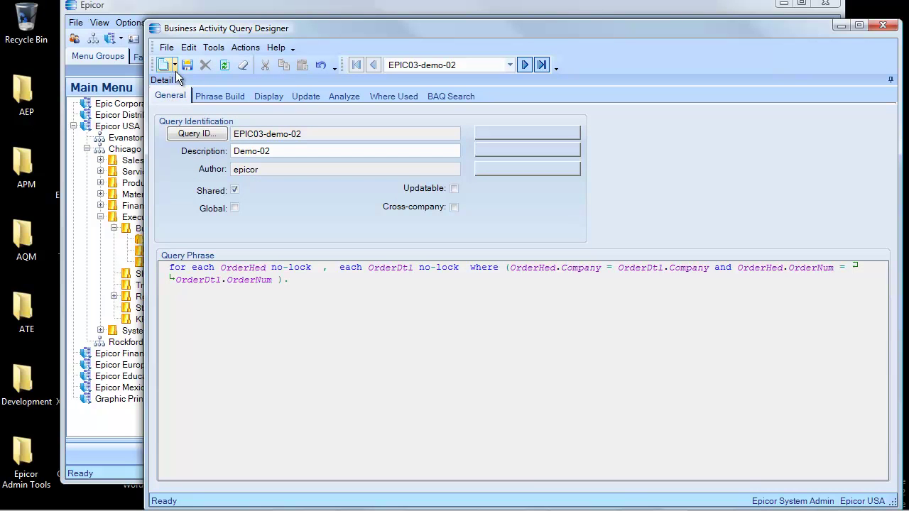
pyautogui.click(168, 64)
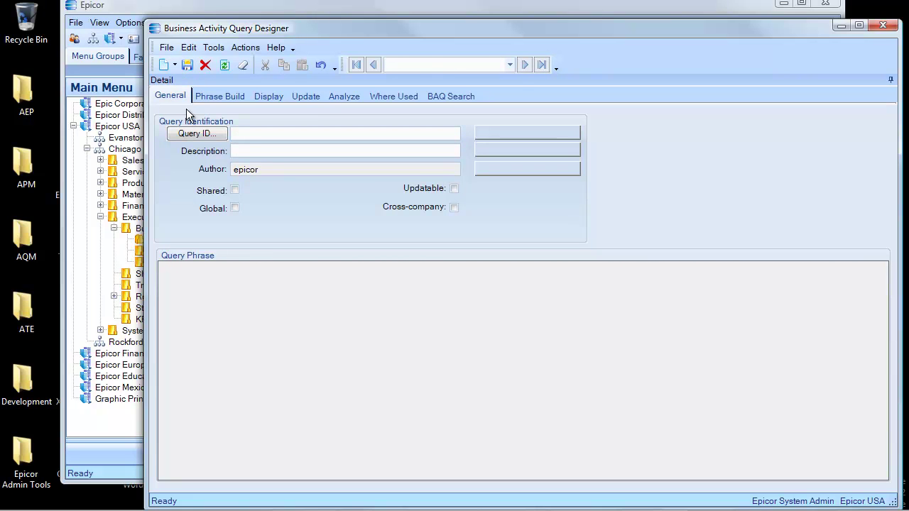
pyautogui.click(205, 64)
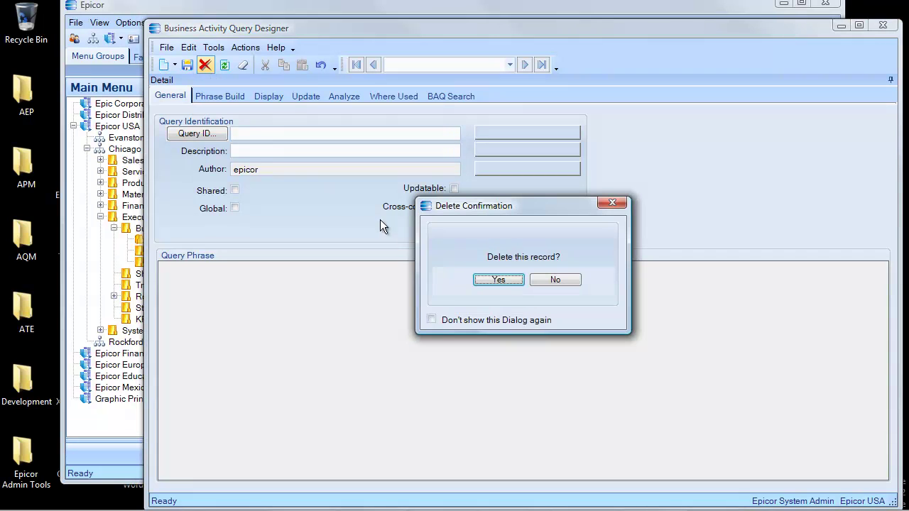
pyautogui.click(497, 280)
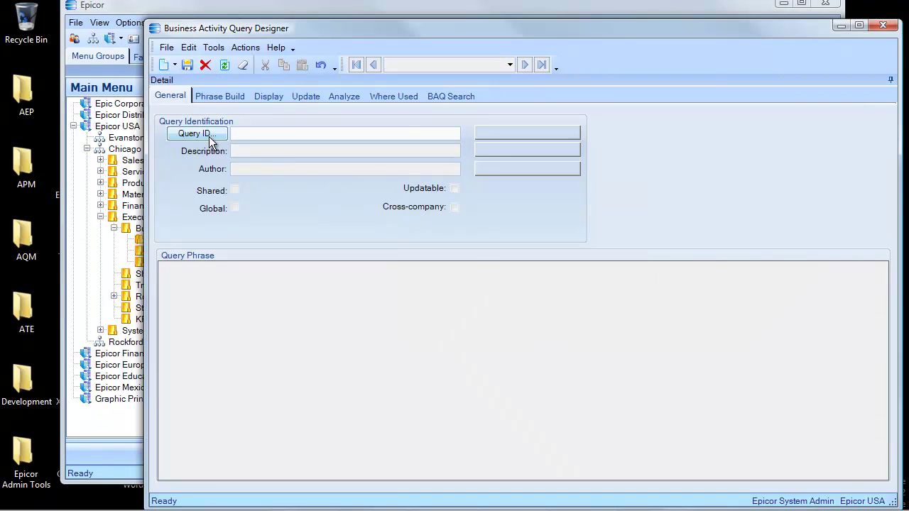
# Adjust the query search options, search for shared queries by any user, and enlarge the search window
pyautogui.click(196, 133)
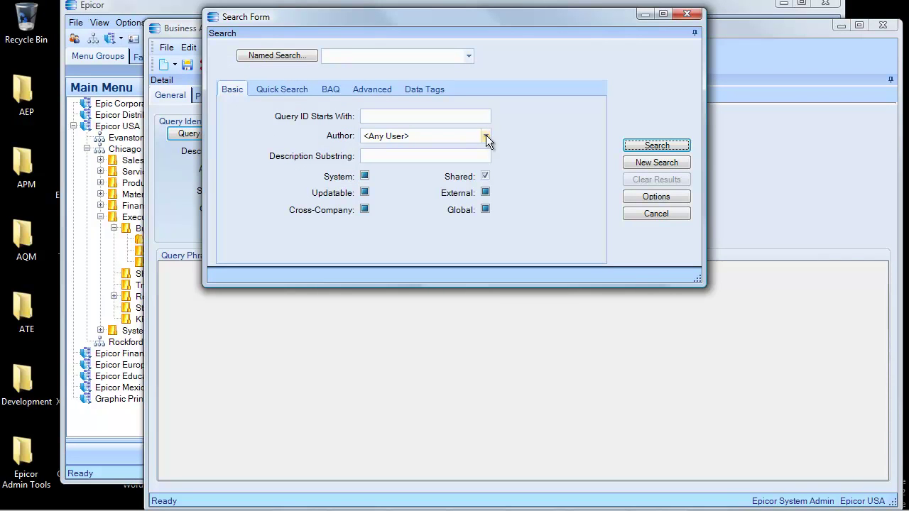
pyautogui.click(657, 196)
pyautogui.click(451, 134)
pyautogui.click(339, 178)
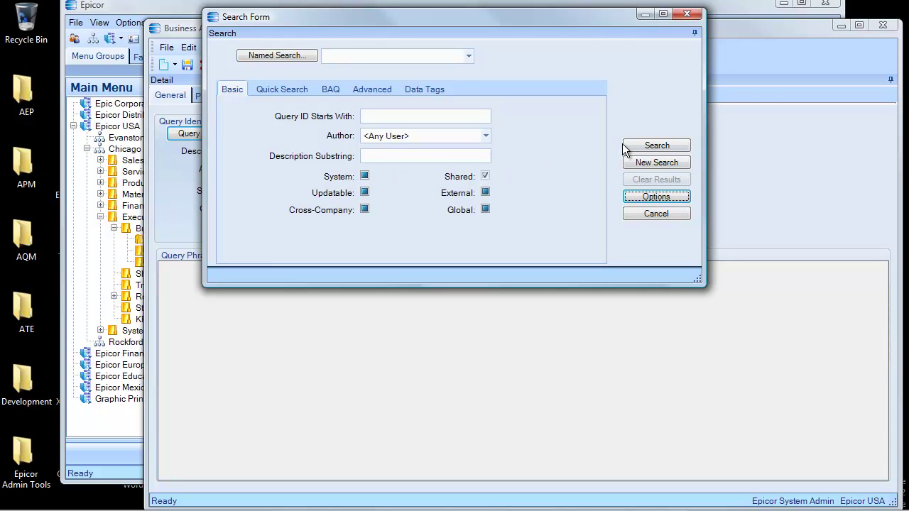
pyautogui.click(646, 147)
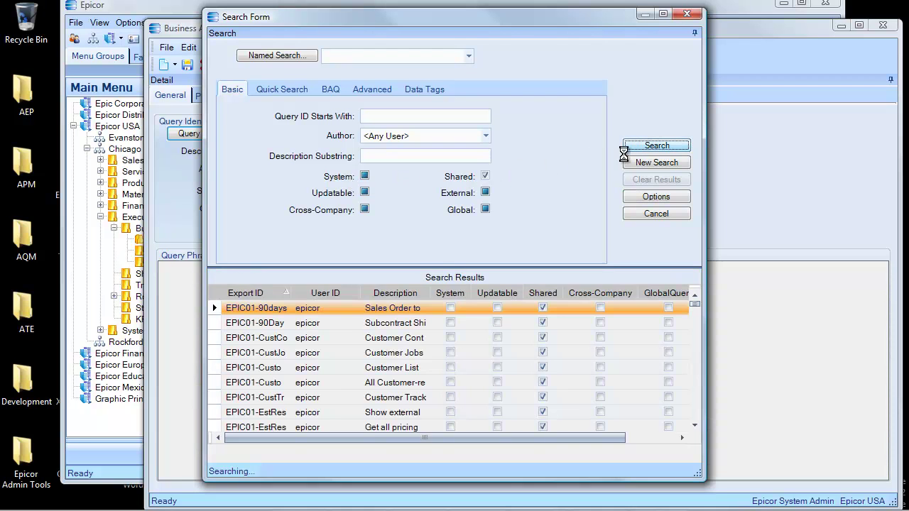
pyautogui.moveTo(698, 473); pyautogui.dragTo(853, 502)
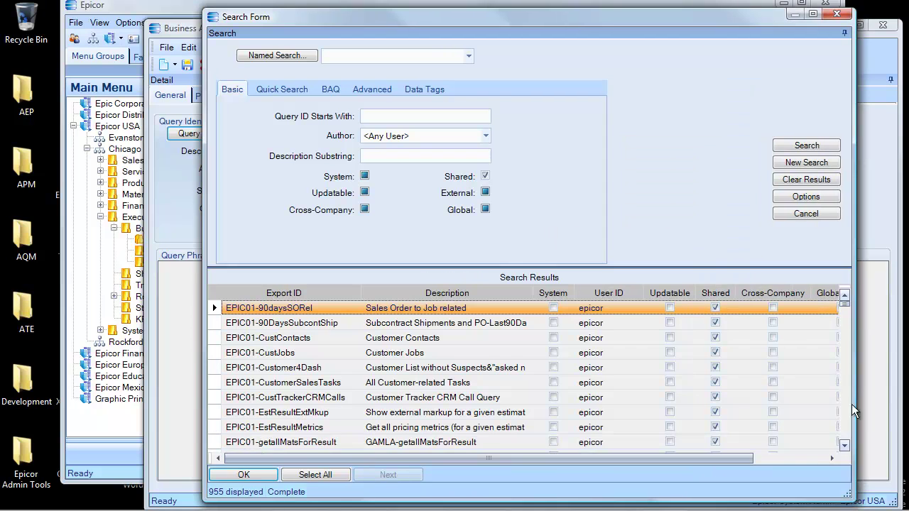
# Find the EPIC03-zSalesOrders01 sales order query in the search results and open it in the query designer
pyautogui.moveTo(843, 306); pyautogui.dragTo(847, 365)
pyautogui.click(845, 400)
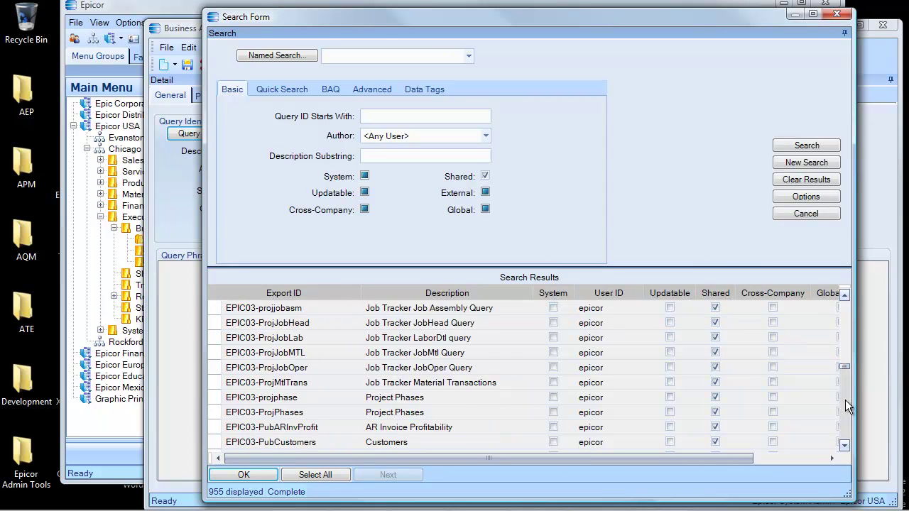
pyautogui.click(845, 399)
pyautogui.click(845, 403)
pyautogui.click(844, 404)
pyautogui.click(845, 405)
pyautogui.click(845, 408)
pyautogui.click(844, 409)
pyautogui.click(843, 411)
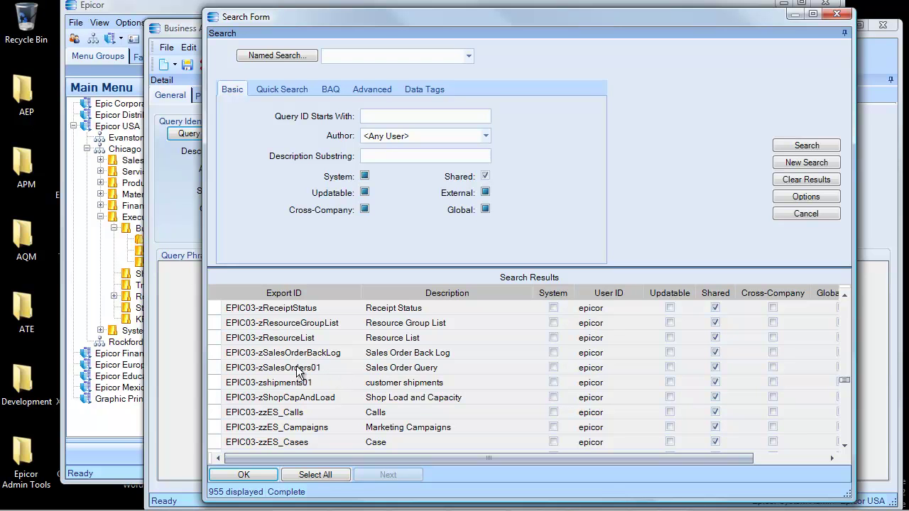
pyautogui.click(212, 367)
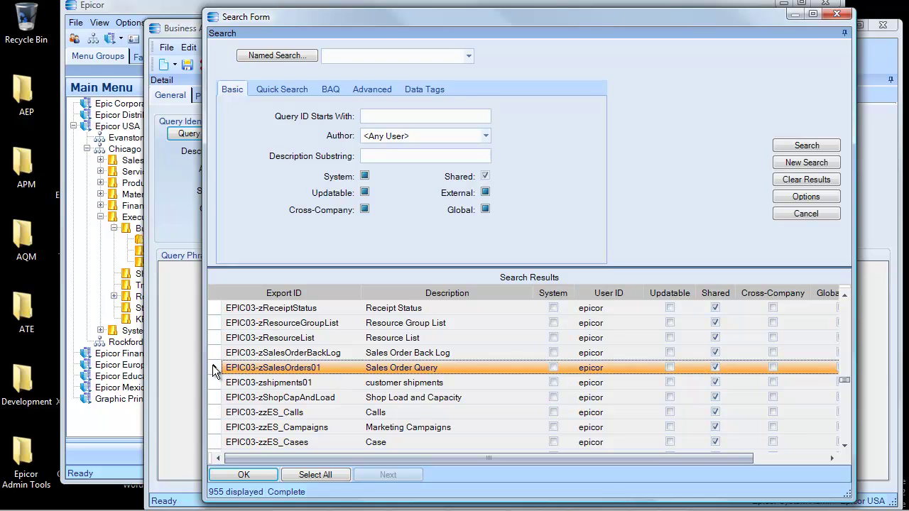
pyautogui.click(245, 476)
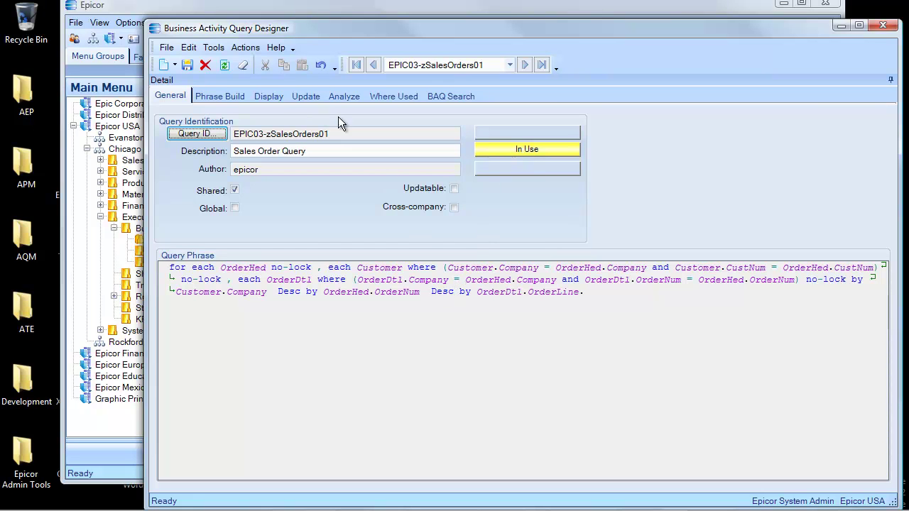
# Review the display columns of the sales order query and copy it to a new query with the ID NEWSO
pyautogui.click(268, 96)
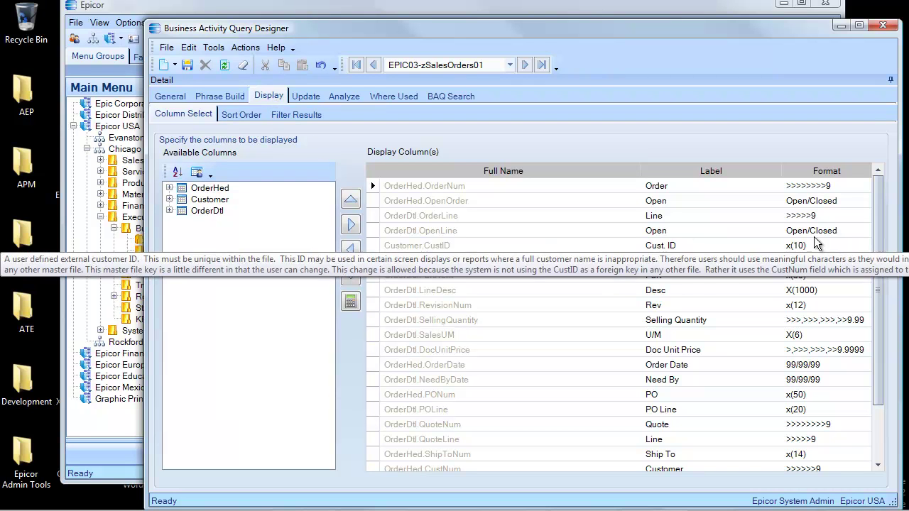
pyautogui.moveTo(878, 232)
pyautogui.mouseDown()
pyautogui.moveTo(874, 295)
pyautogui.moveTo(880, 222)
pyautogui.mouseUp()
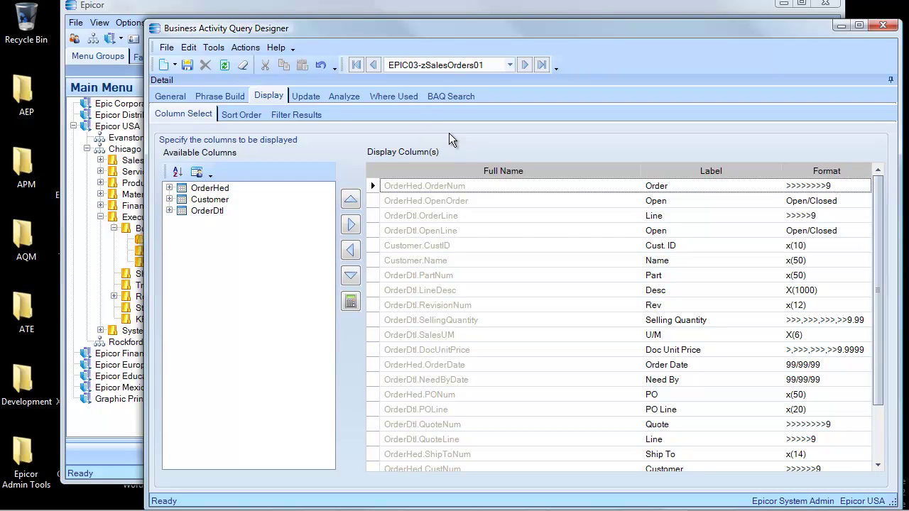
pyautogui.click(245, 47)
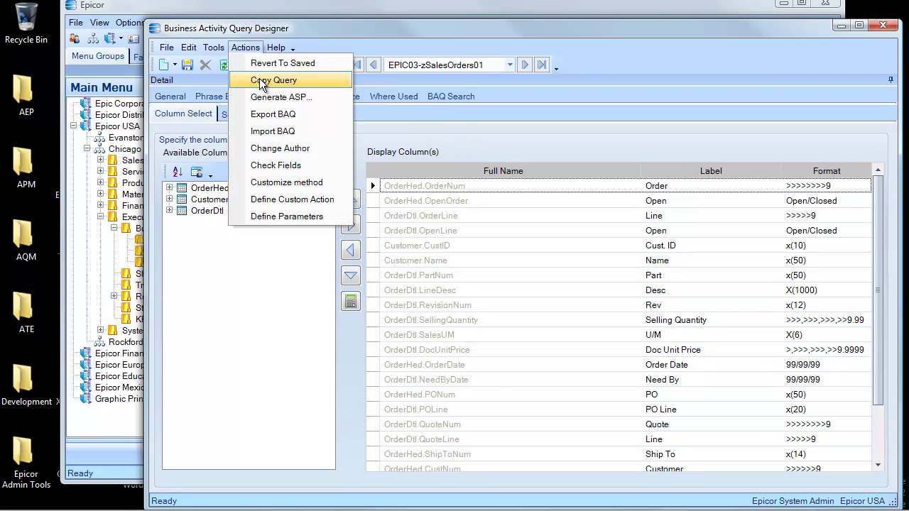
pyautogui.click(261, 80)
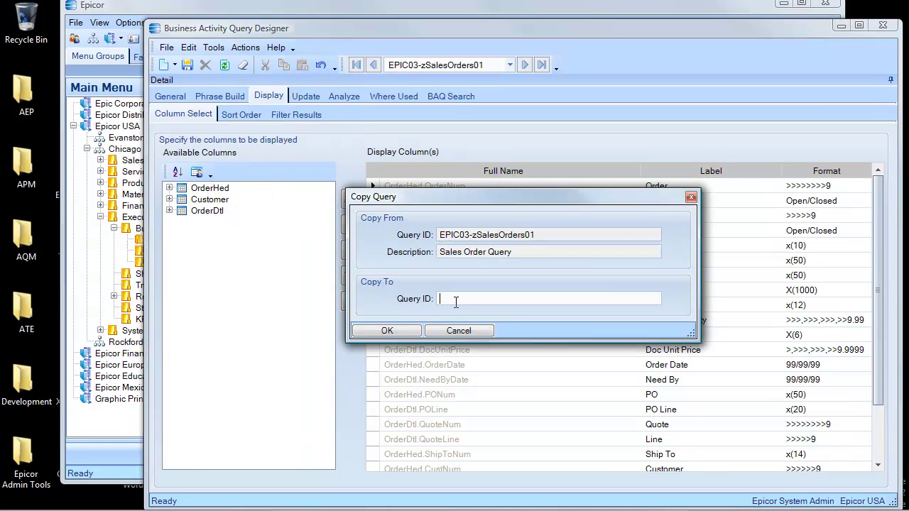
pyautogui.write('NEWSO')
pyautogui.click(394, 330)
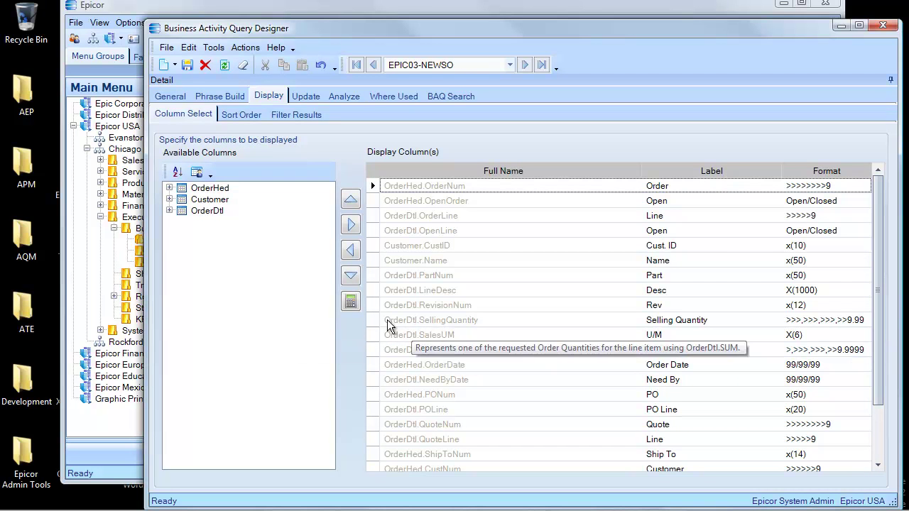
# Remove the five display columns from OrderDtl.SalesUM through OrderHed.PONum from the copied query
pyautogui.click(374, 333)
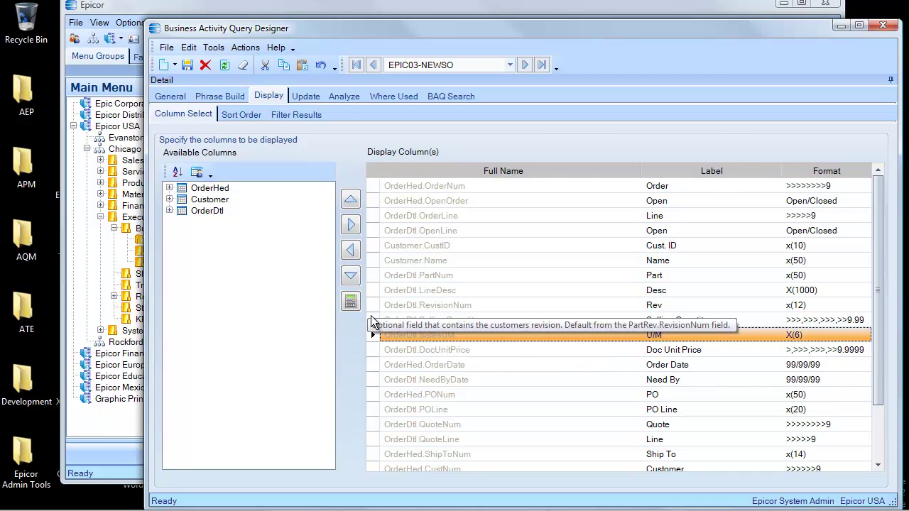
pyautogui.keyDown('shift'); pyautogui.click(375, 398); pyautogui.keyUp('shift')
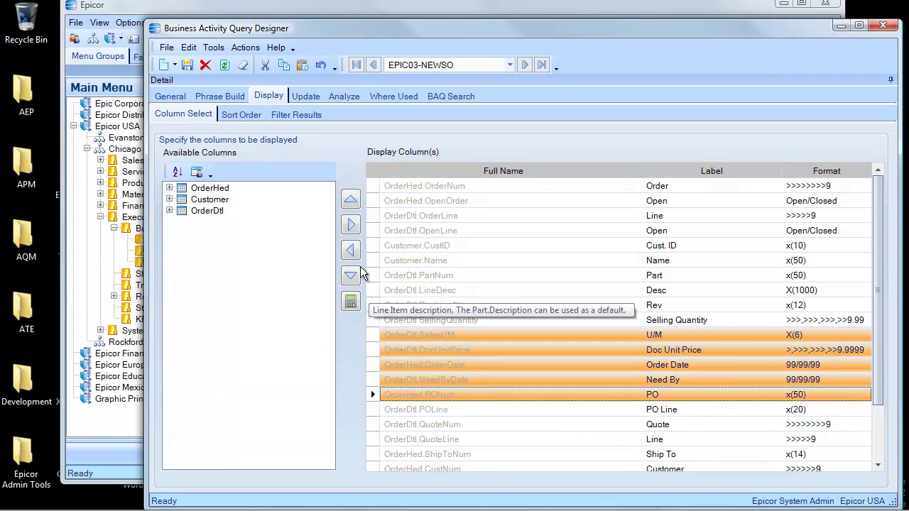
pyautogui.click(350, 250)
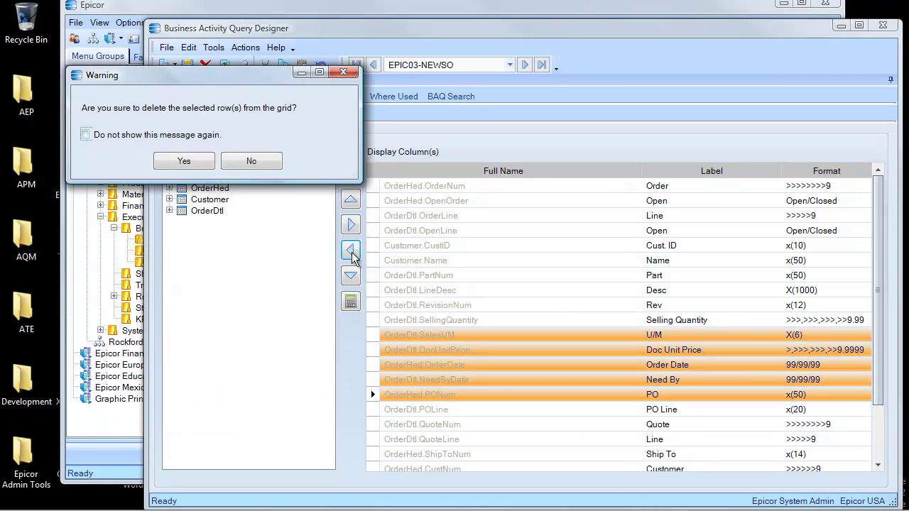
pyautogui.click(178, 162)
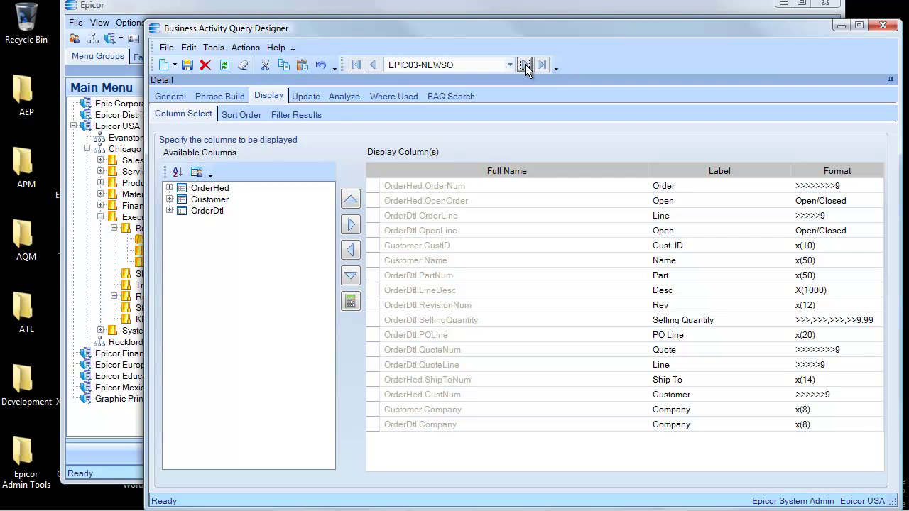
# Place the OrderDtl table directly below OrderHed in the phrase diagram and return to the general query details
pyautogui.click(179, 97)
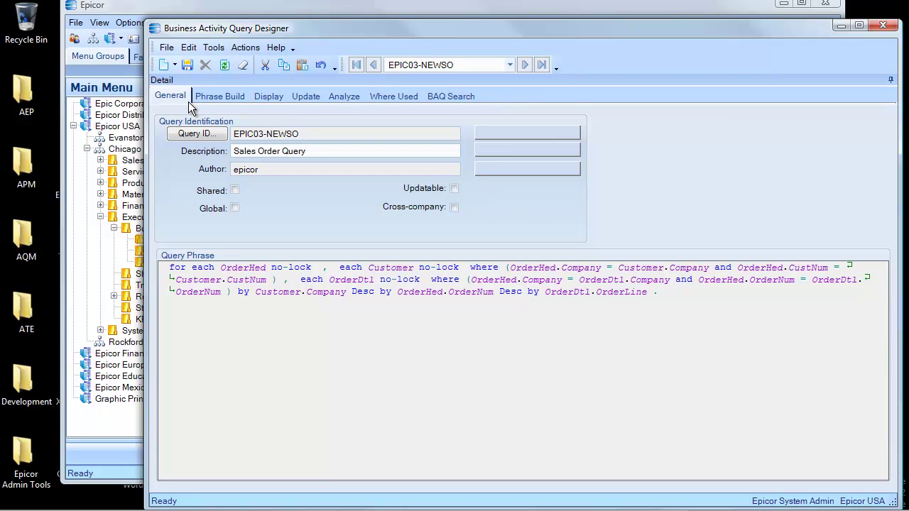
pyautogui.click(220, 95)
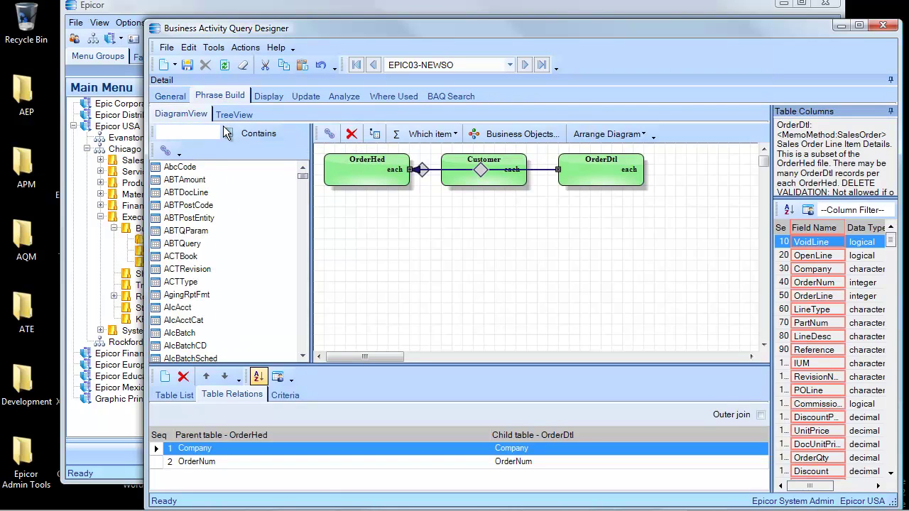
pyautogui.moveTo(605, 175); pyautogui.dragTo(377, 249)
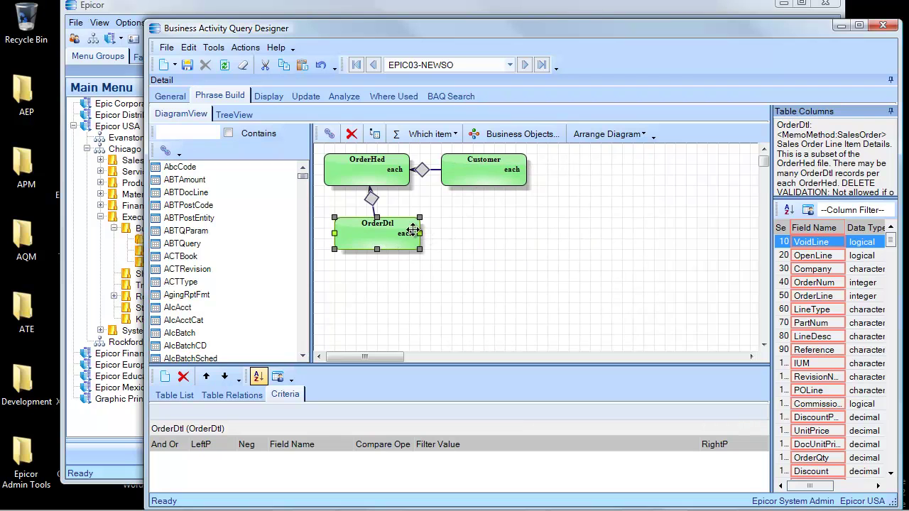
pyautogui.moveTo(401, 235); pyautogui.dragTo(376, 231)
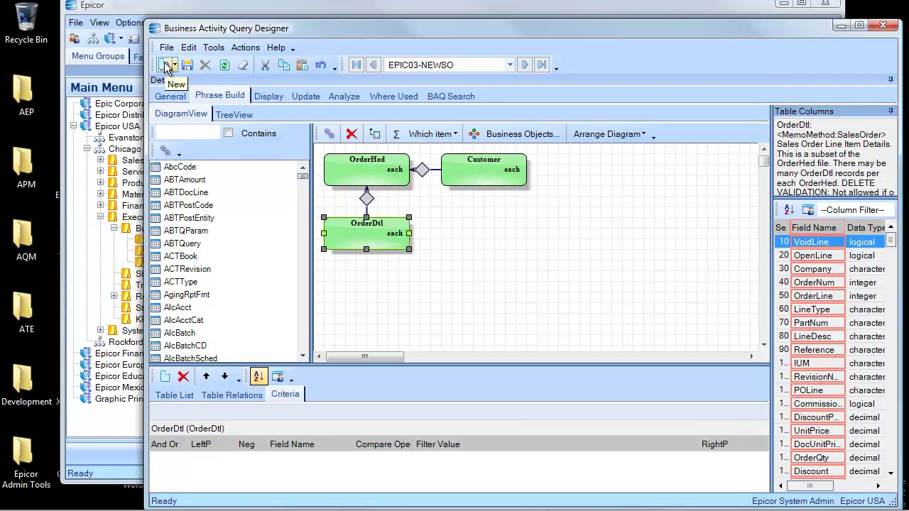
pyautogui.click(171, 98)
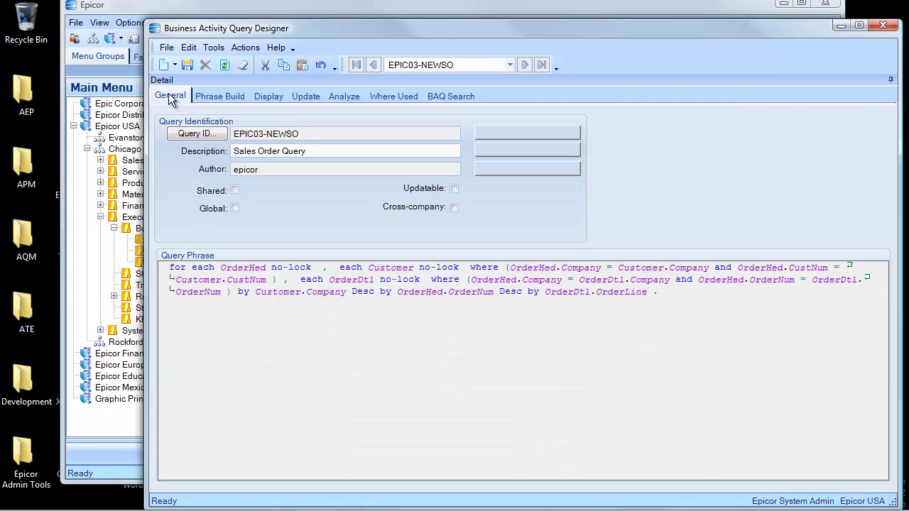